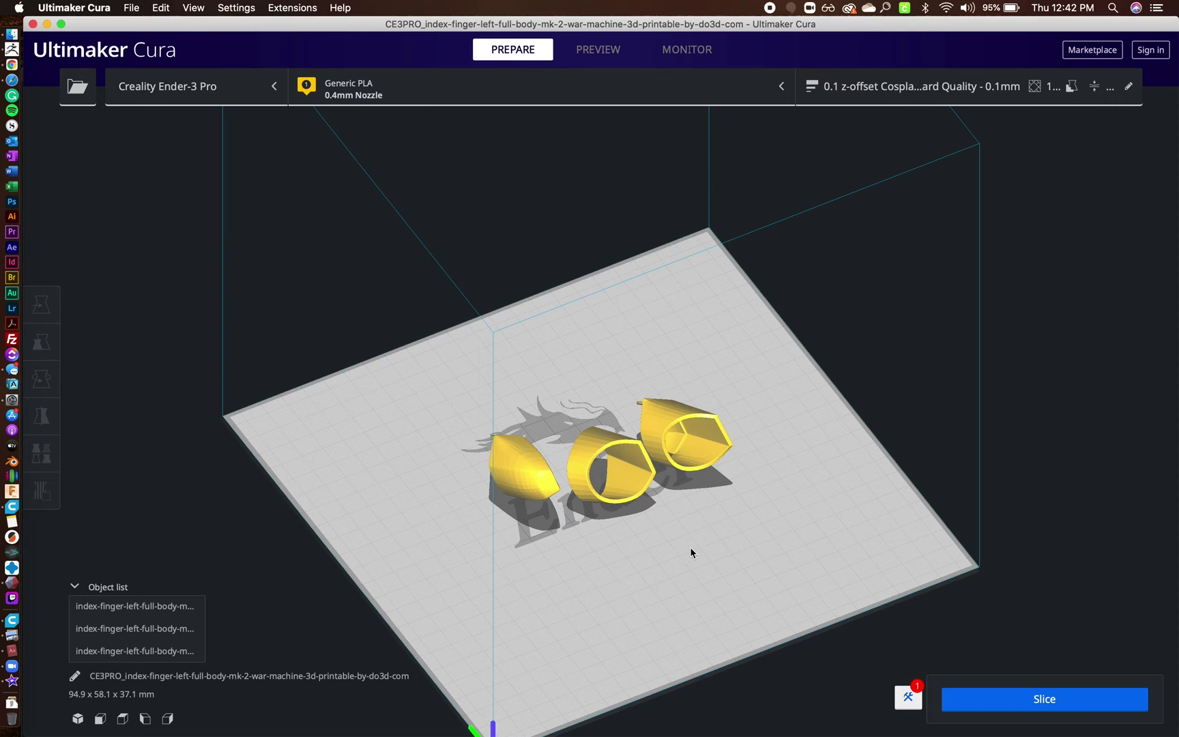
Examine the three finger armor pieces on the build plate, selecting the left-hand and right-hand pieces in turn.
right_click_drag(687, 548, 639, 565)
scroll(639, 564, "up", 5)
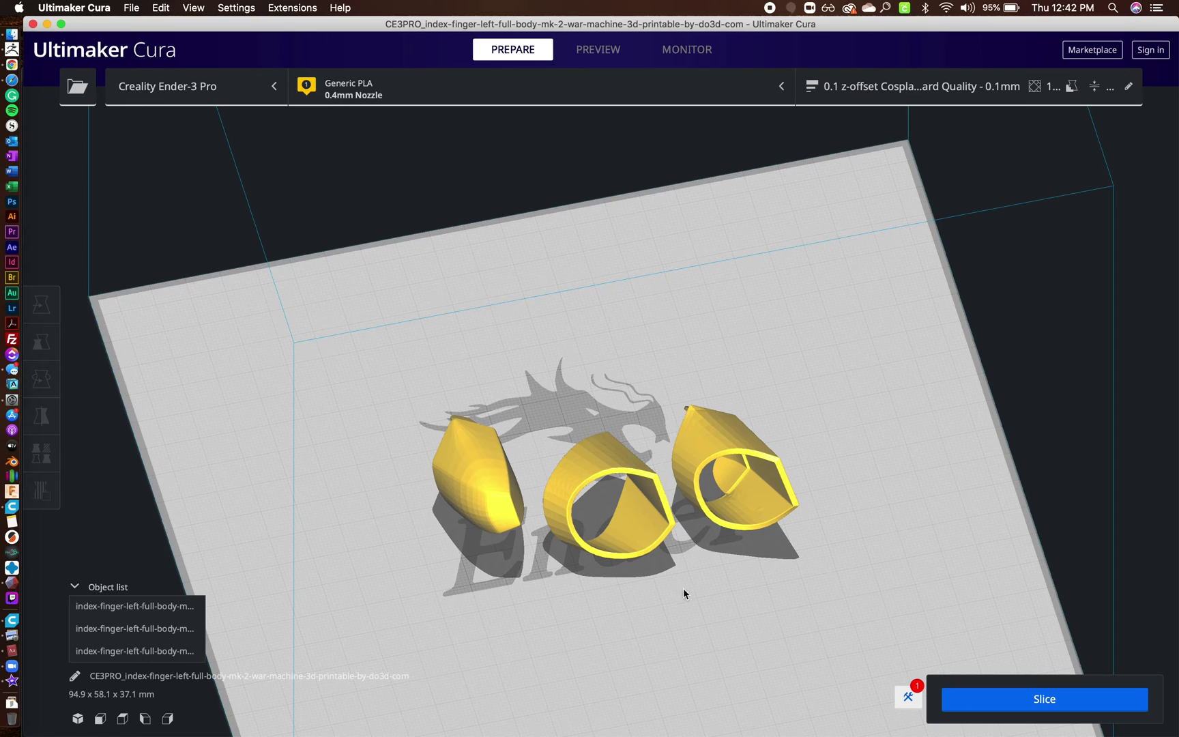
scroll(668, 514, "up", 3)
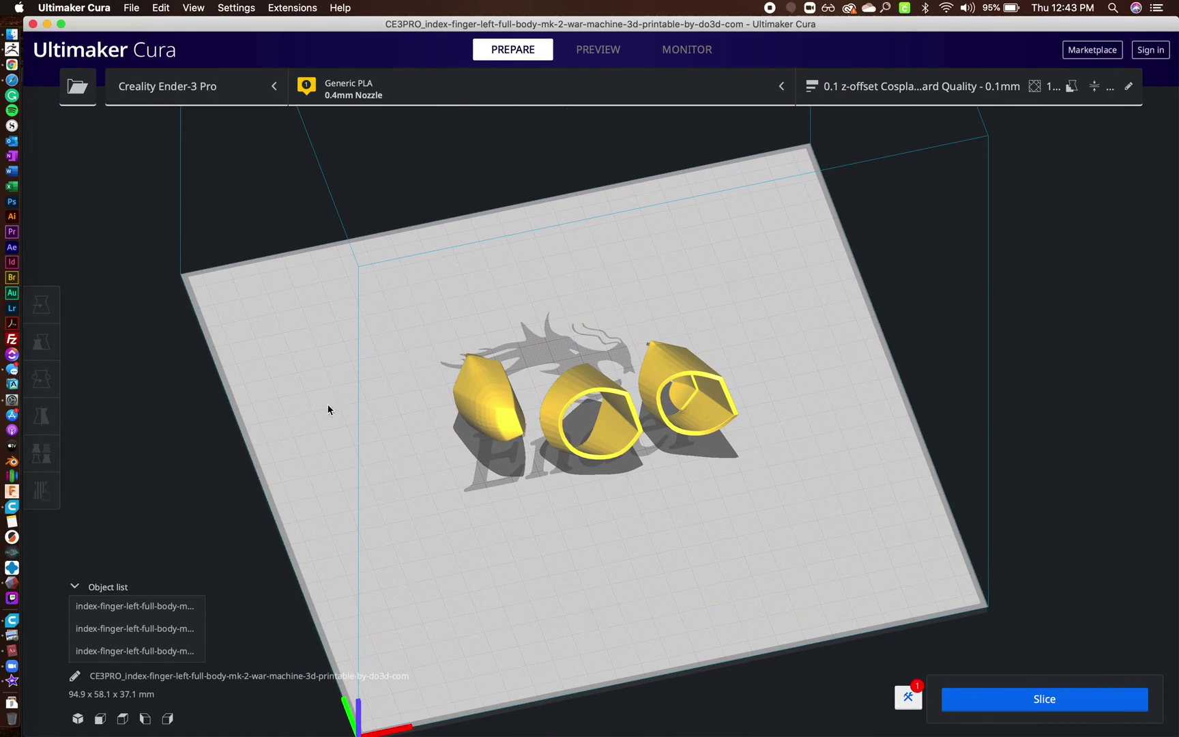
right_click_drag(326, 404, 347, 389)
scroll(347, 389, "up", 5)
scroll(347, 388, "up", 2)
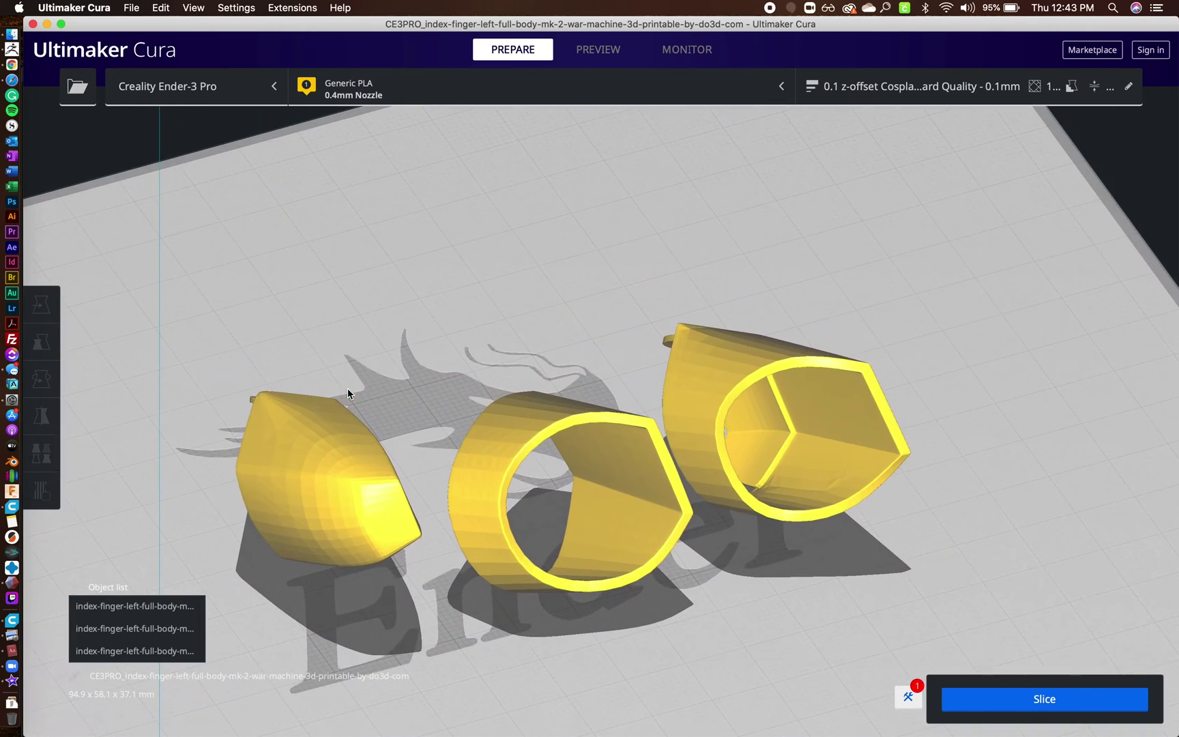
left_click(330, 450)
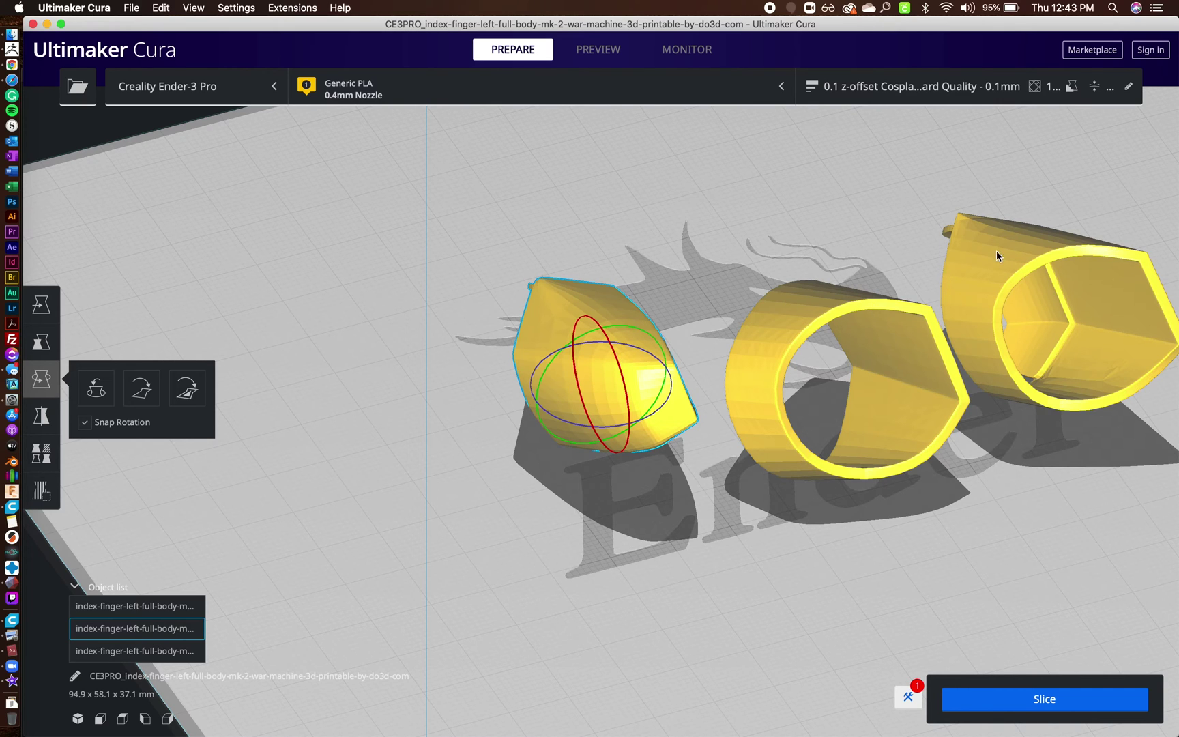
left_click(1036, 249)
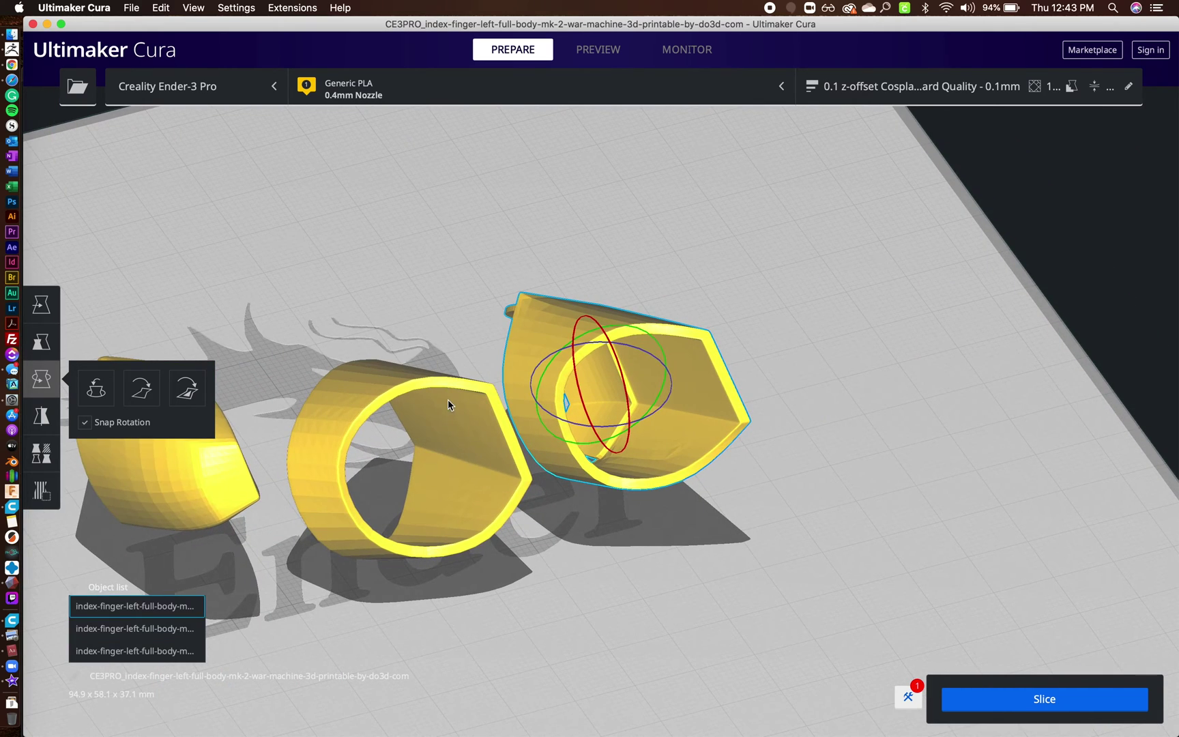
Move the middle finger piece toward the front of the build plate, to about X 2.3 mm, Y 61.9 mm.
left_click(406, 380)
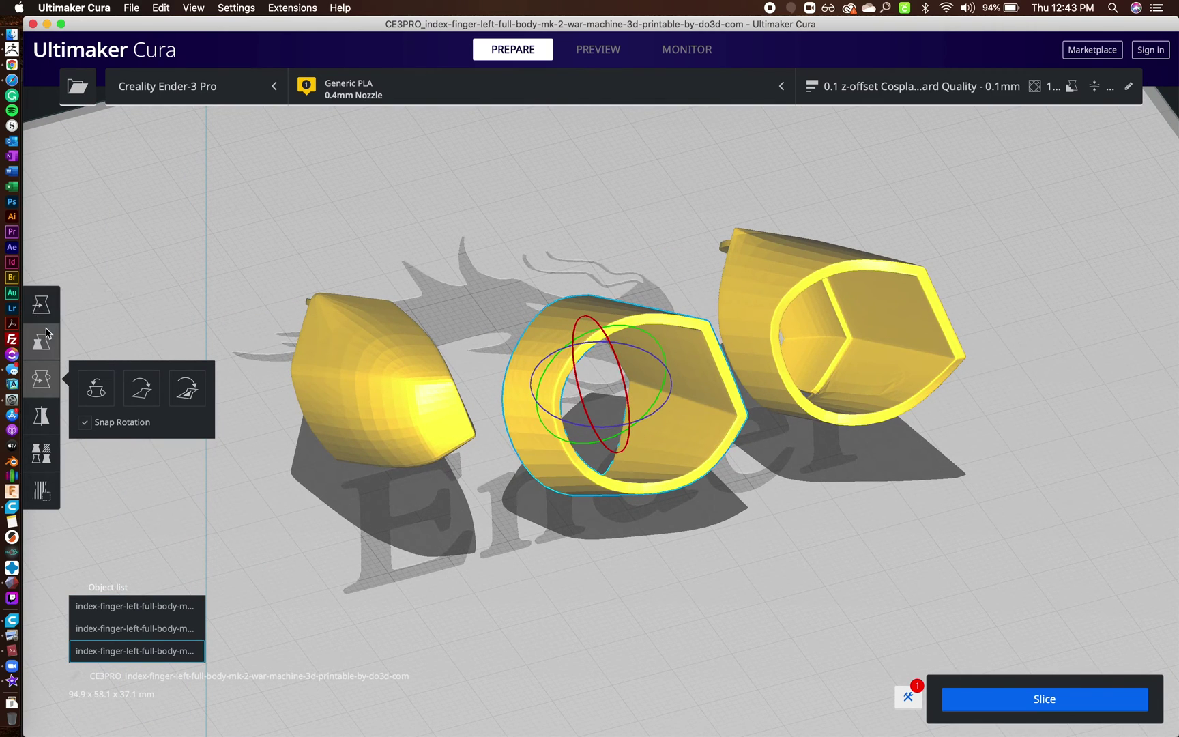
left_click(41, 305)
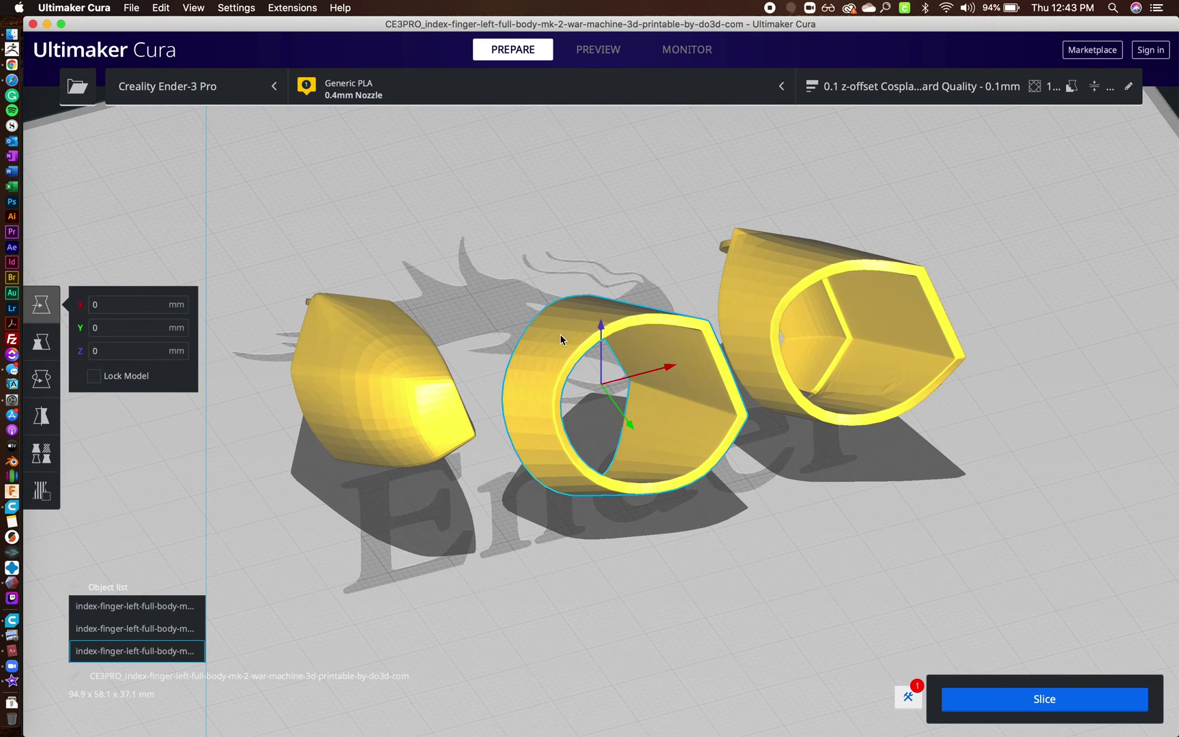
left_click_drag(562, 335, 795, 614)
Rotate the moved middle piece so that its ring opening faces sideways along the X axis.
right_click_drag(1033, 464, 876, 468)
right_click_drag(522, 480, 249, 432)
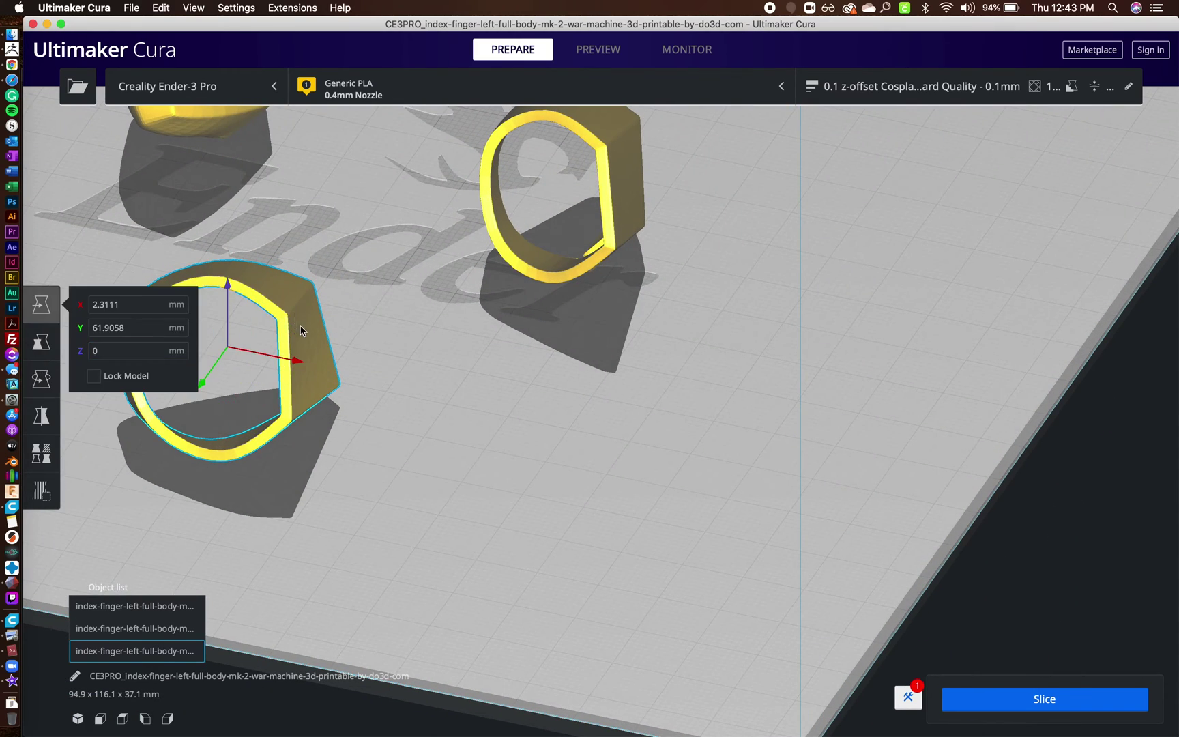
left_click(42, 378)
left_click_drag(277, 343, 226, 339)
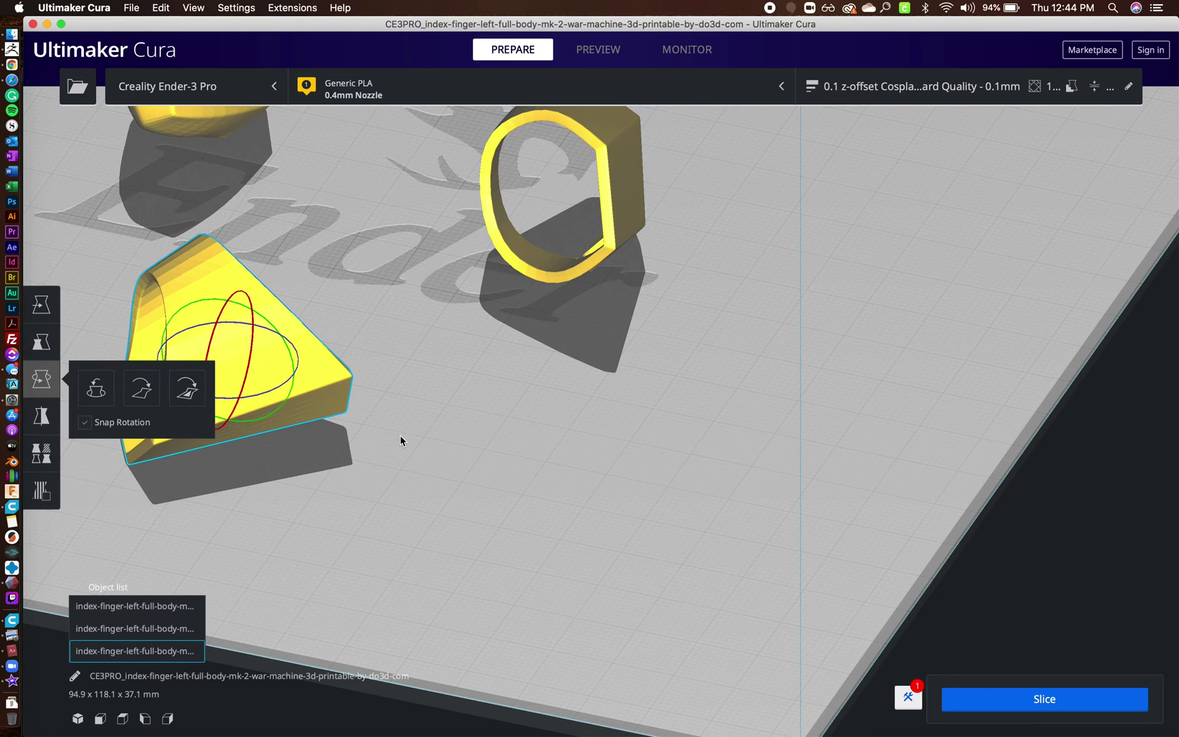
Rotate the piece about the X axis with Snap Rotation on, bringing its flat side down onto the plate.
left_click_drag(400, 436, 645, 350, "shift")
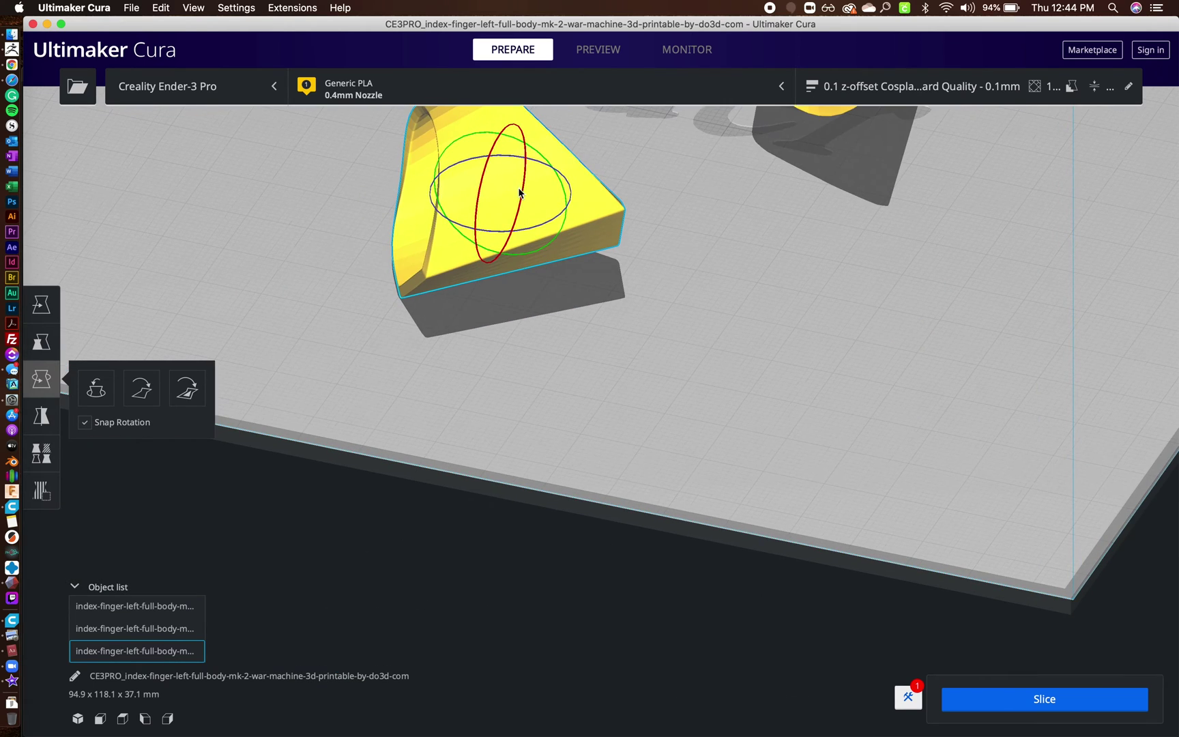
left_click_drag(523, 218, 521, 147)
right_click_drag(719, 217, 606, 193)
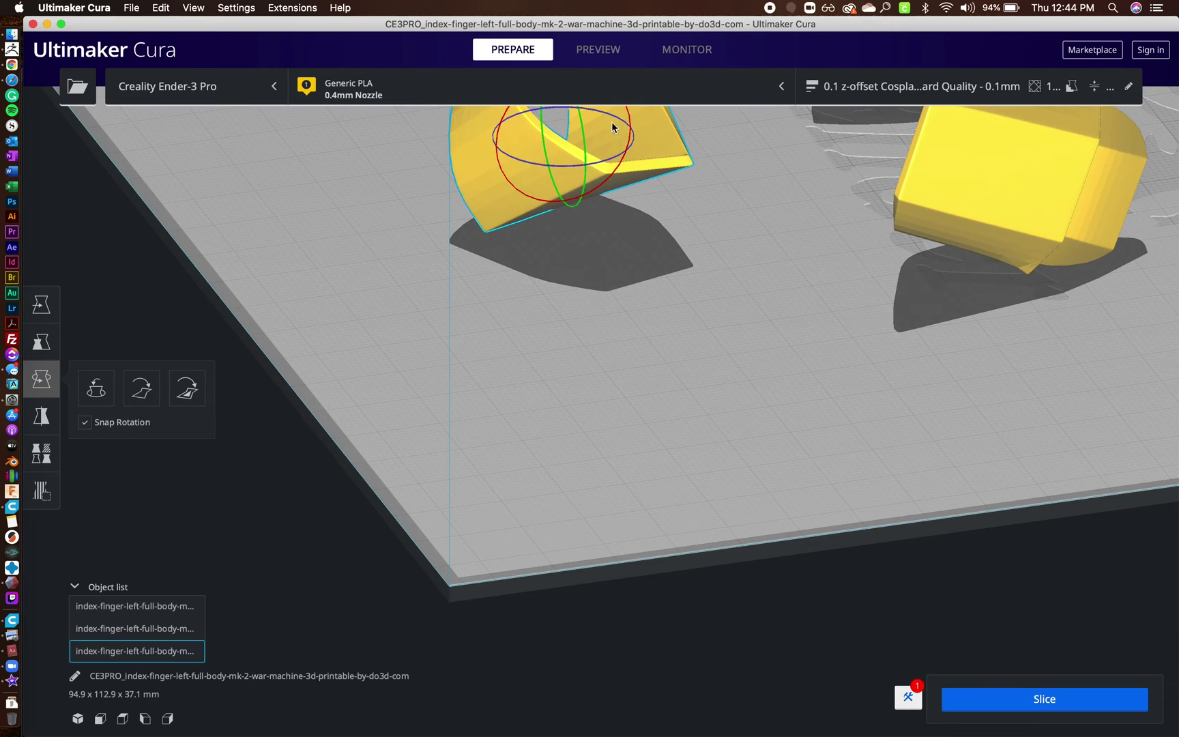
right_click_drag(688, 231, 605, 301)
left_click_drag(576, 287, 578, 295)
right_click_drag(574, 471, 519, 316)
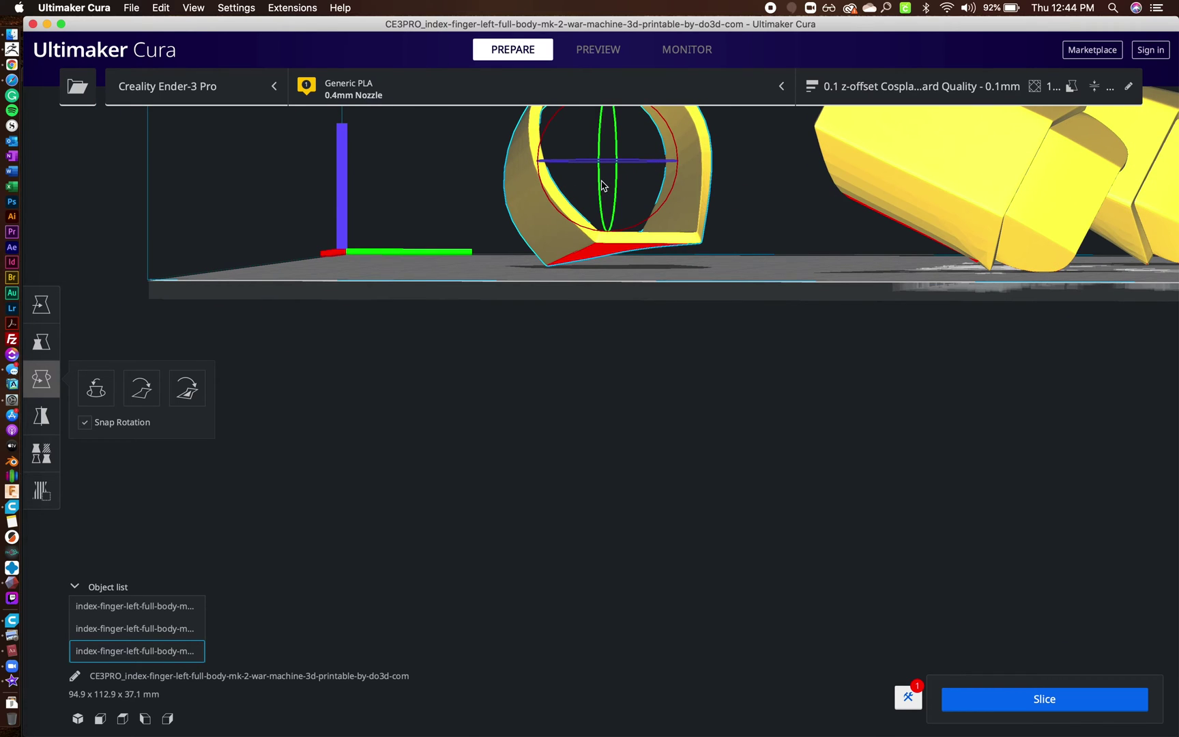
left_click_drag(602, 196, 620, 239)
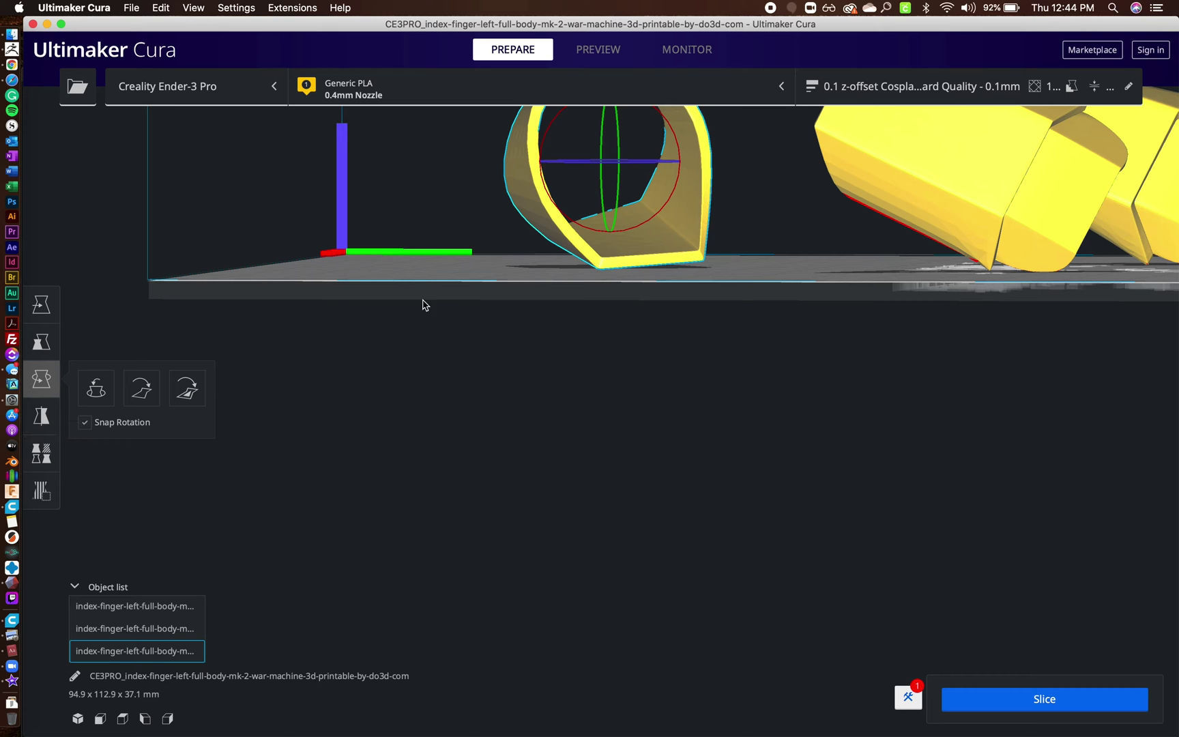
Turn off Snap Rotation and level the piece's flat side against the plate with small free rotations.
right_click_drag(449, 289, 731, 309)
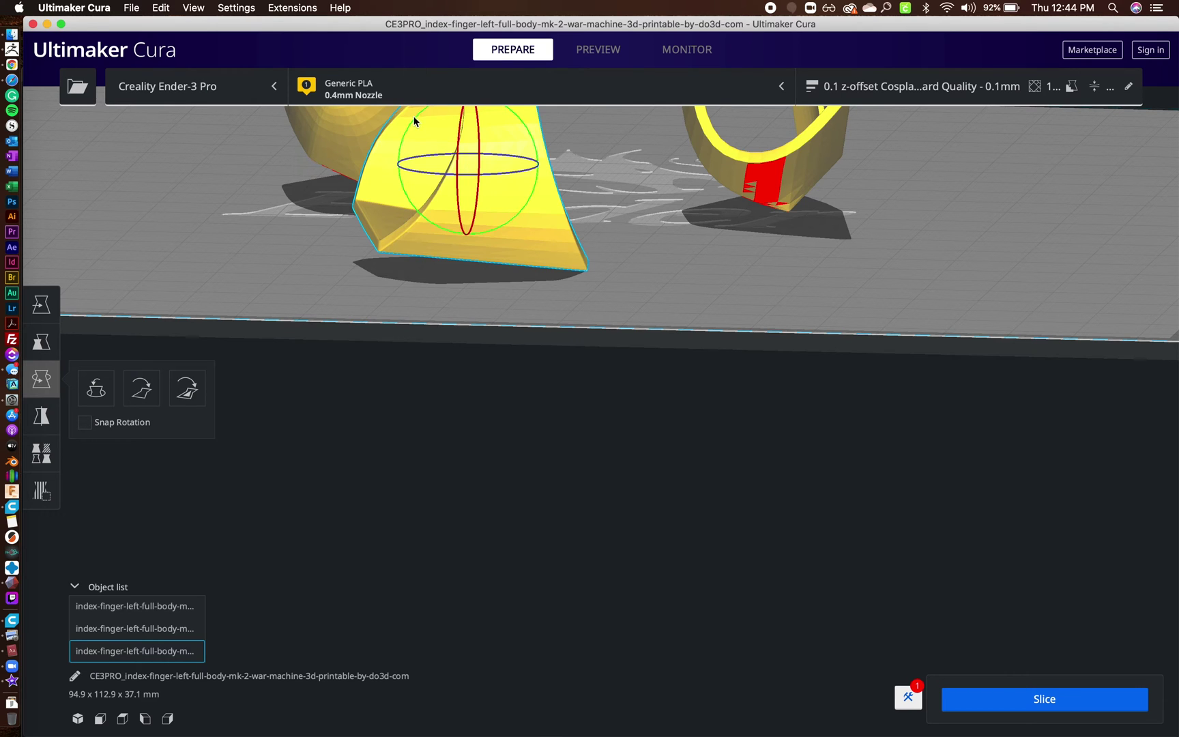
left_click_drag(415, 122, 403, 123)
right_click_drag(338, 297, 591, 294)
left_click_drag(603, 131, 593, 131)
right_click_drag(688, 256, 411, 317)
Rotate the piece about the Y axis to stand it on its open rim.
middle_click_drag(565, 336, 585, 425)
right_click_drag(535, 515, 514, 478)
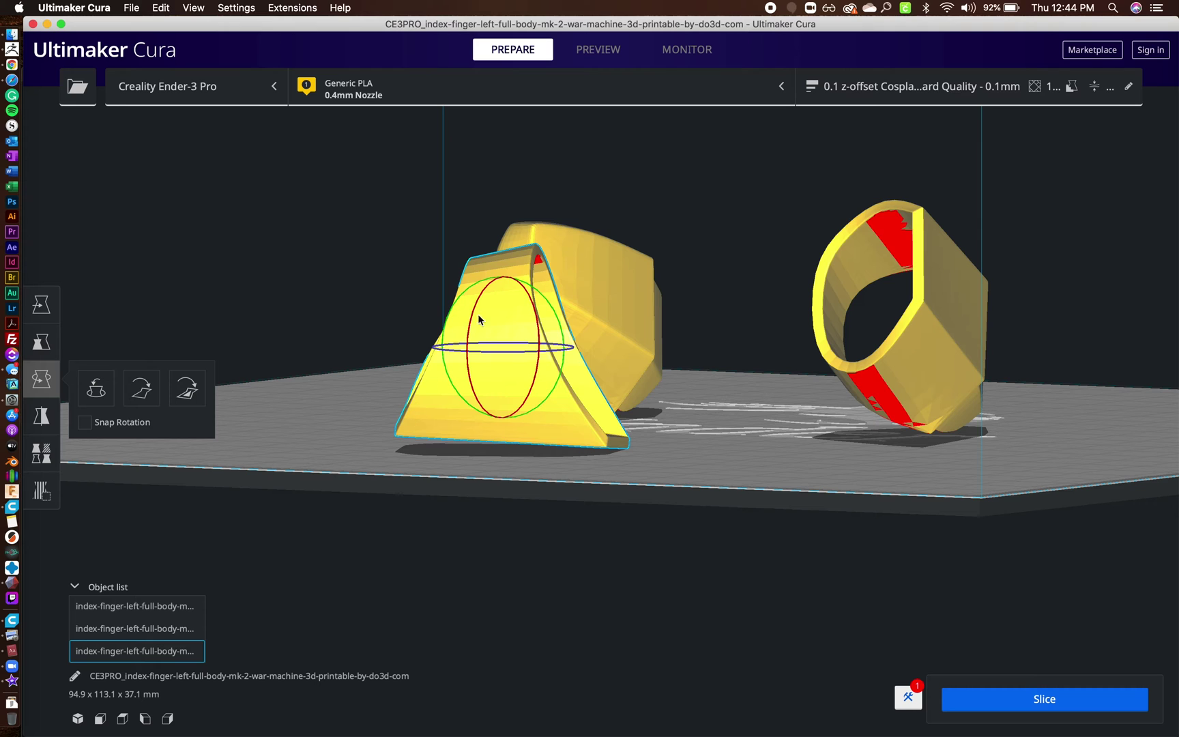
right_click_drag(558, 503, 599, 501)
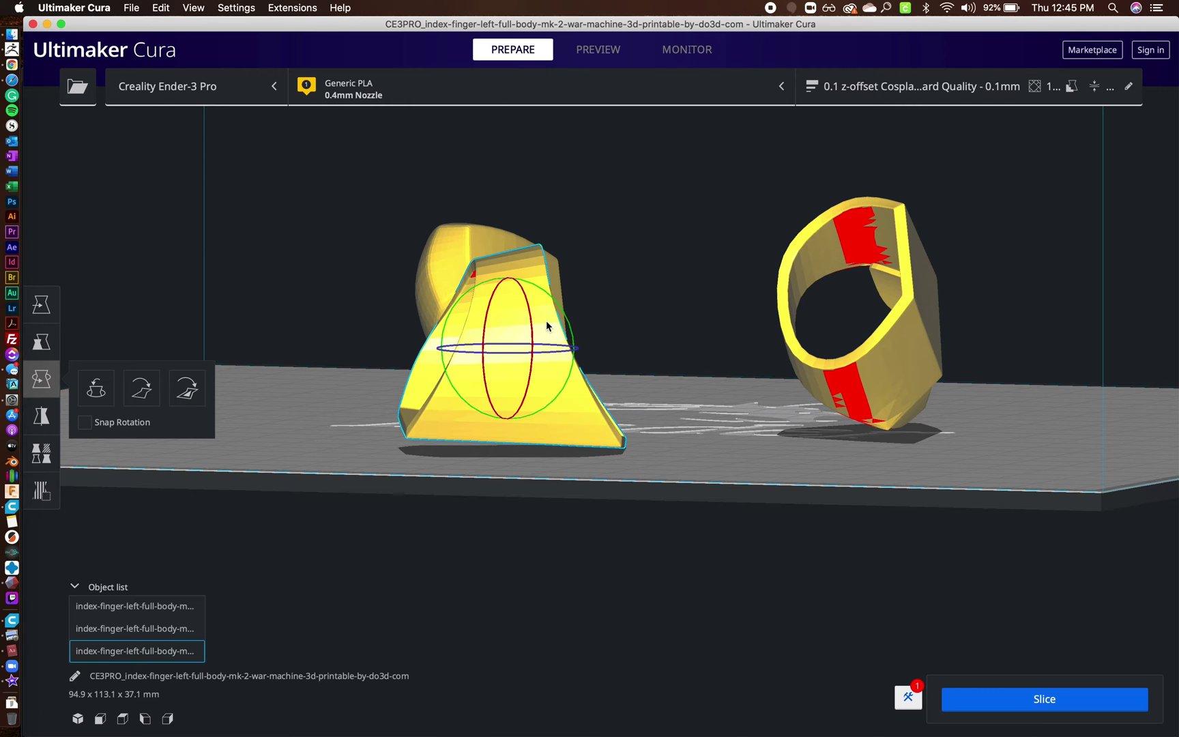
mouse_move(404, 500)
right_mouse_down()
mouse_move(427, 503)
mouse_move(377, 492)
mouse_move(387, 500)
right_mouse_up()
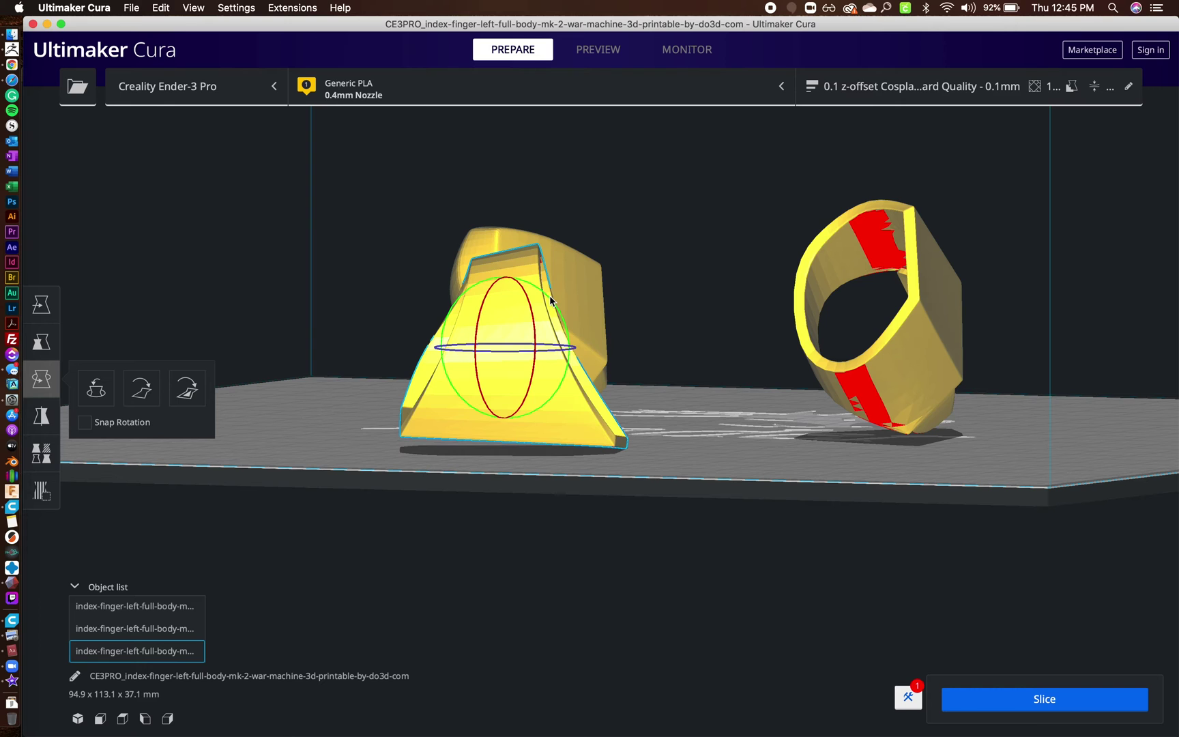
left_click_drag(550, 297, 705, 368)
Straighten the standing piece with free rotations so that its lower rim lies closer to the plate.
right_click_drag(705, 368, 666, 462)
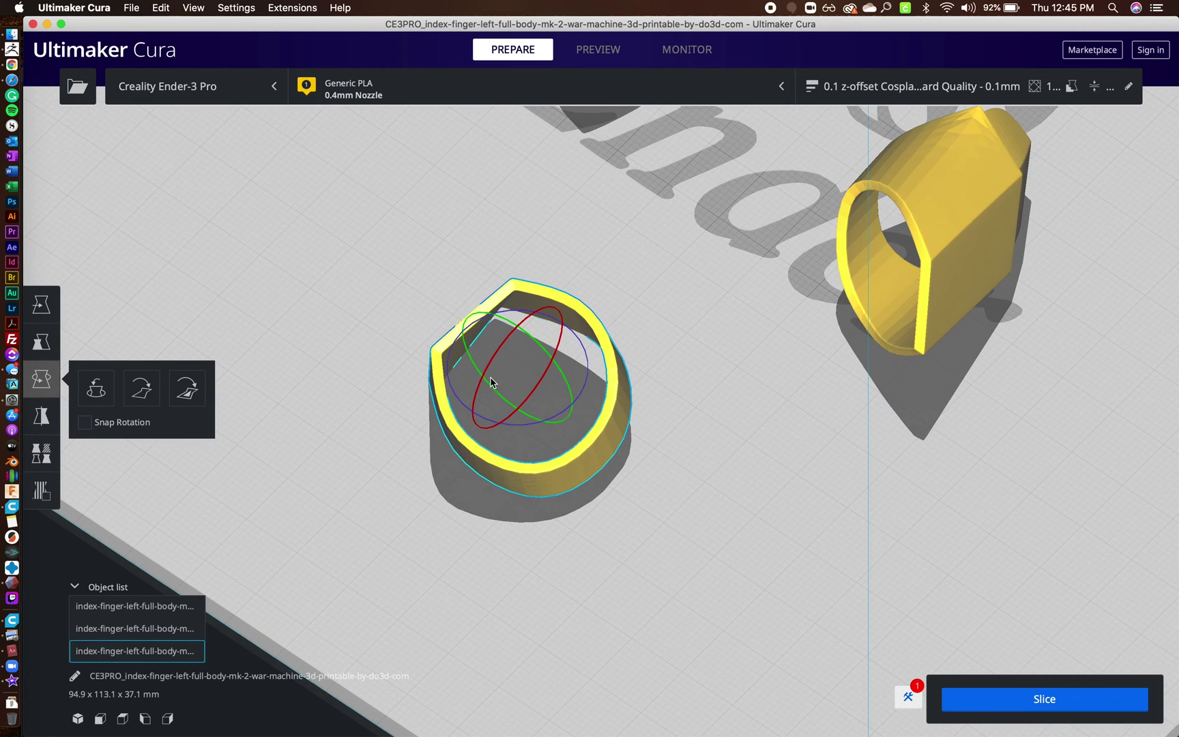
left_click_drag(490, 371, 345, 437)
right_click_drag(346, 437, 590, 421)
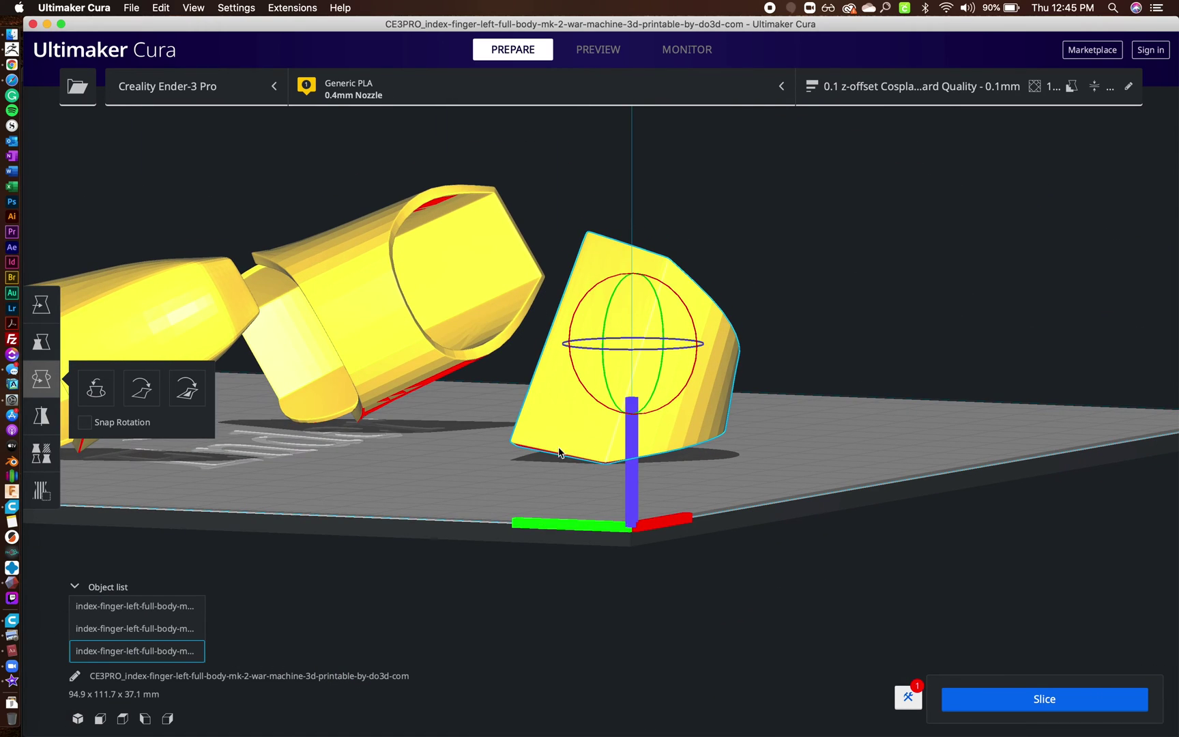
right_click_drag(556, 479, 612, 525)
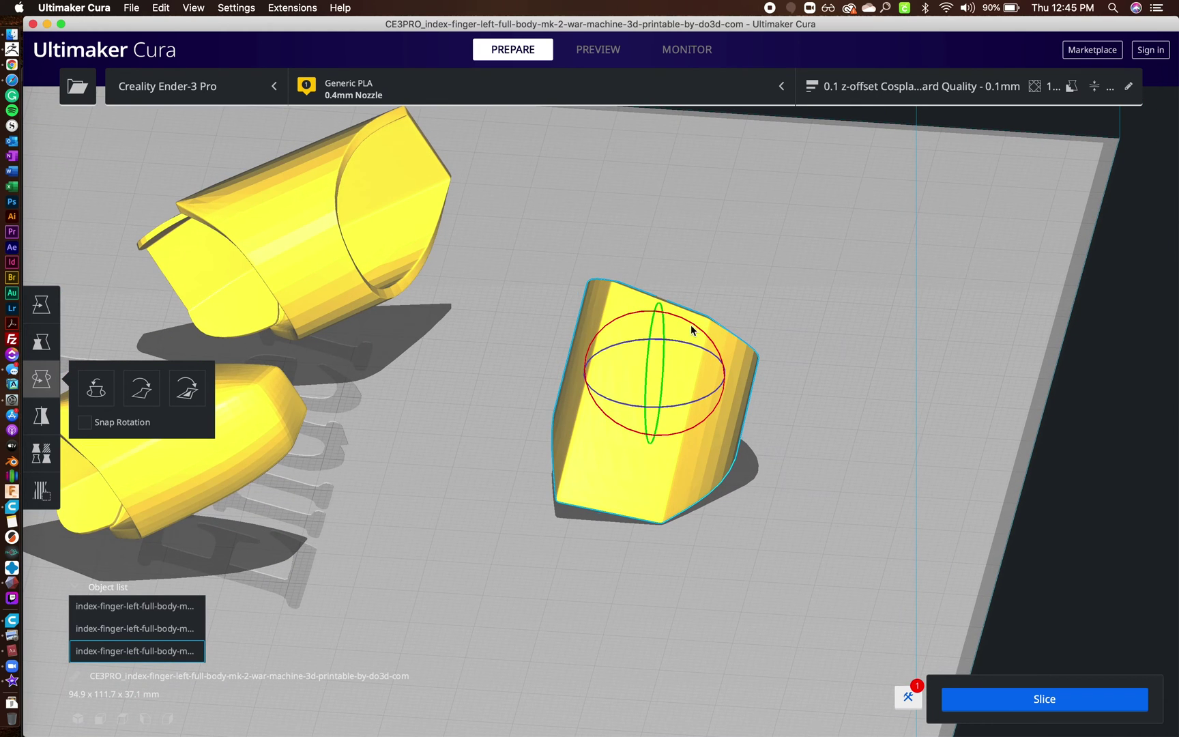
left_click_drag(690, 330, 682, 321)
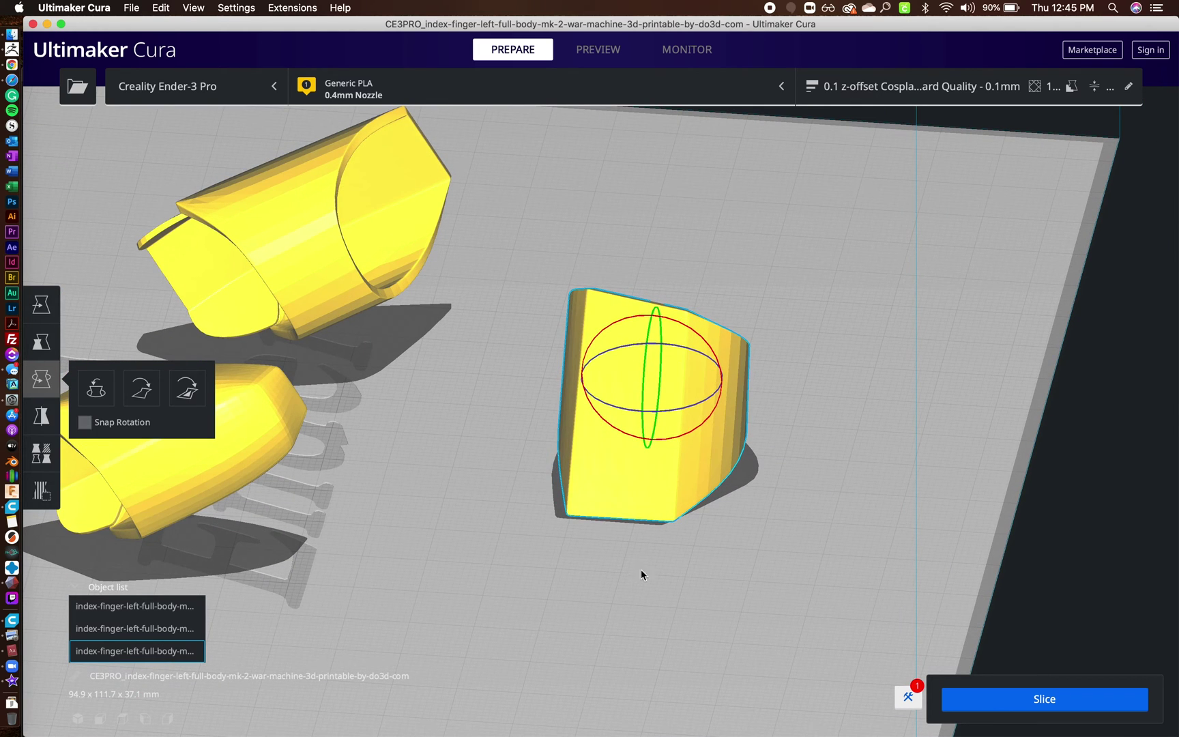
Examine the standing piece against the build plate in the left side view.
left_click(146, 718)
scroll(784, 442, "up", 5)
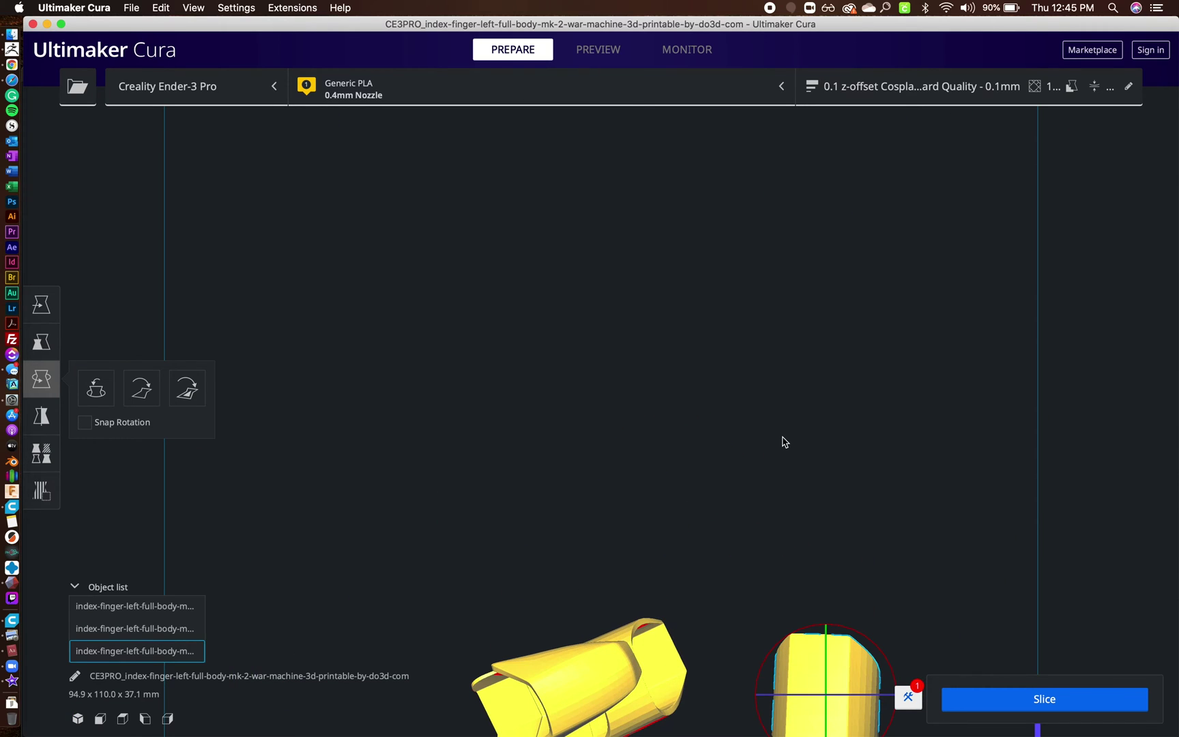
middle_click_drag(858, 522, 584, 243)
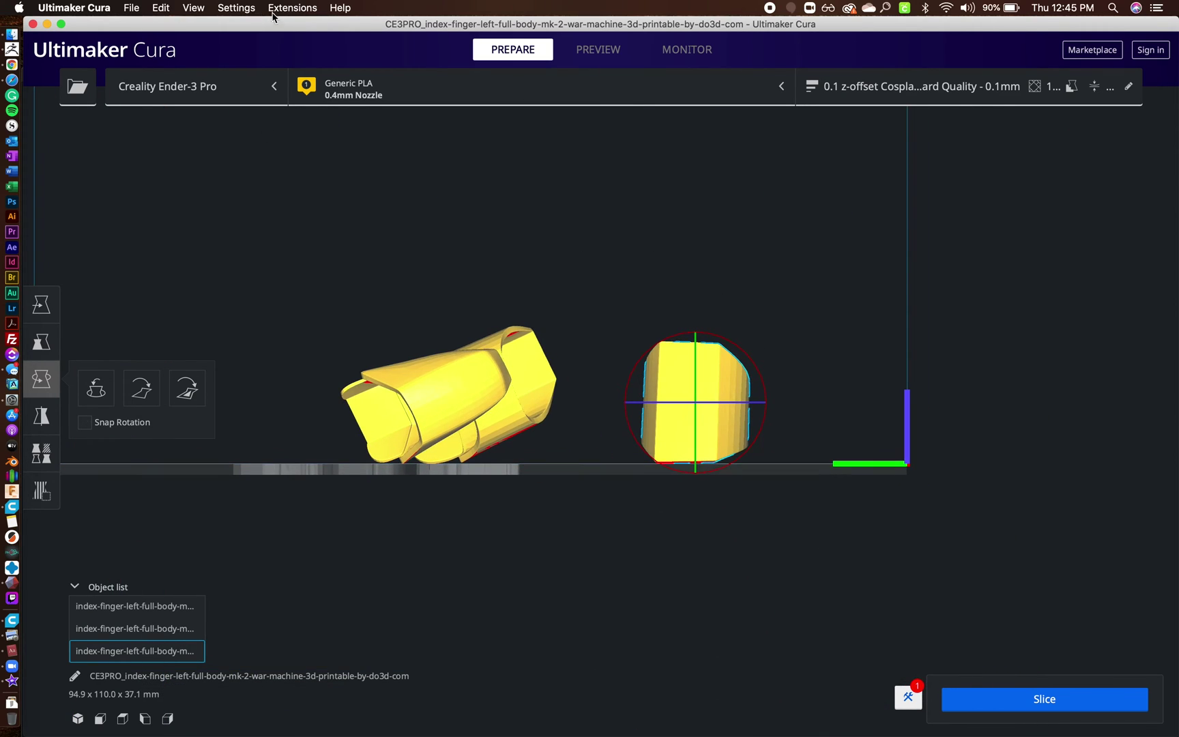
left_click(224, 8)
mouse_move(174, 7)
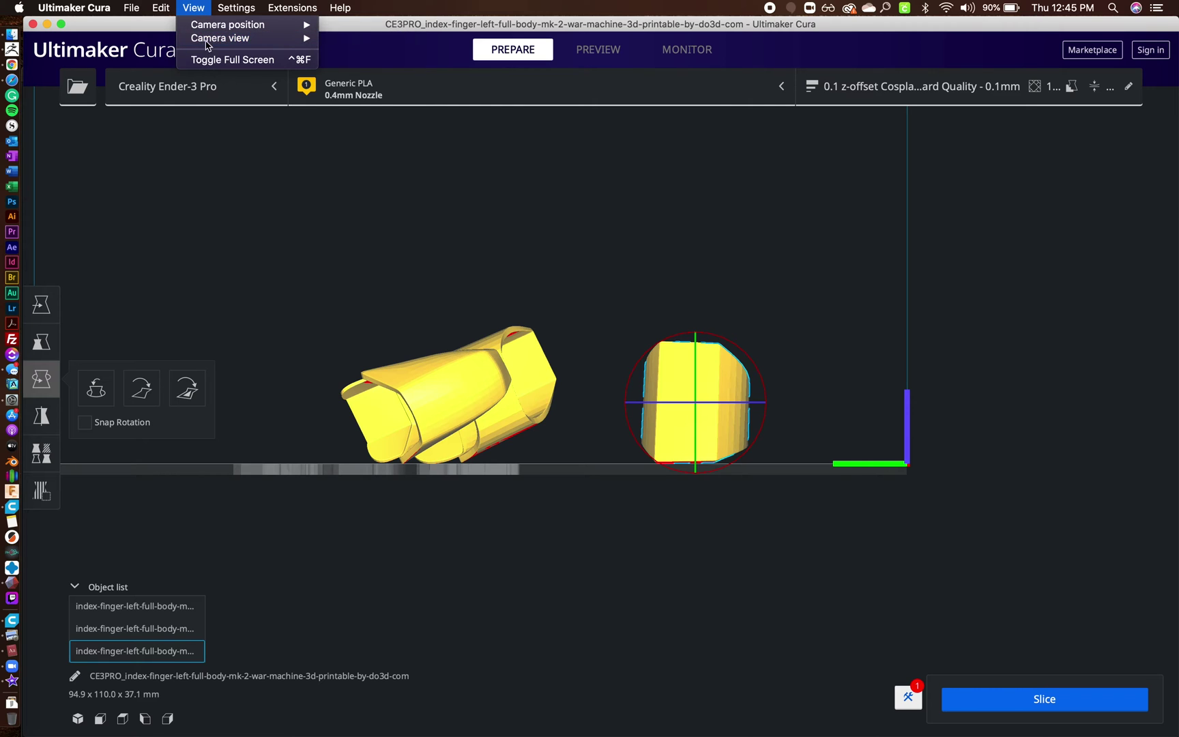
left_click(764, 257)
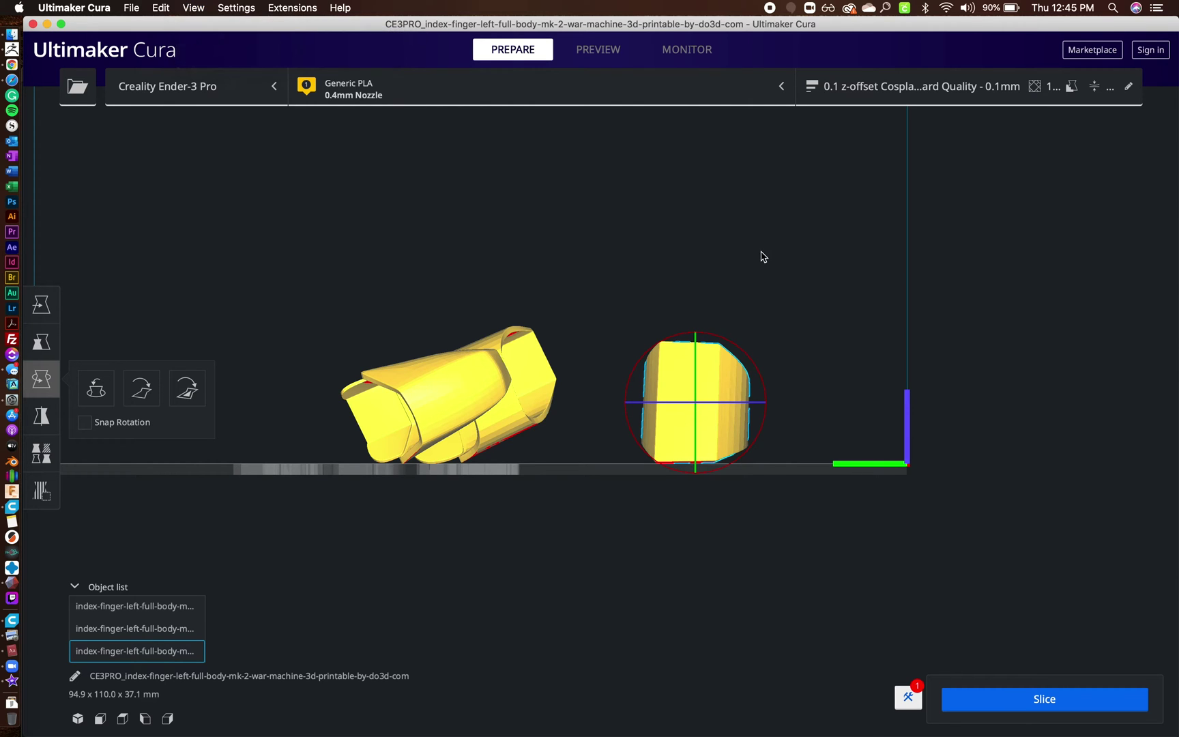
Fine-tune the piece's rotation about the X axis to level its bottom edge on the plate in the side view.
scroll(822, 423, "up", 5)
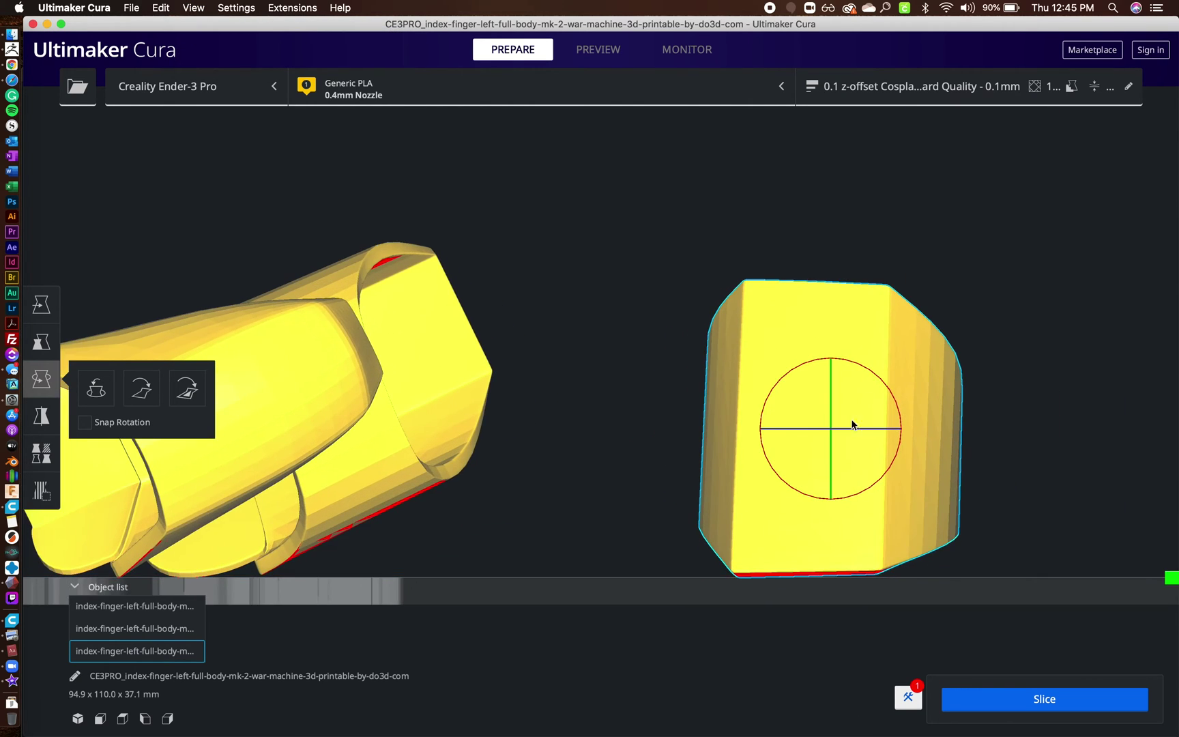
middle_click_drag(1059, 483, 919, 454)
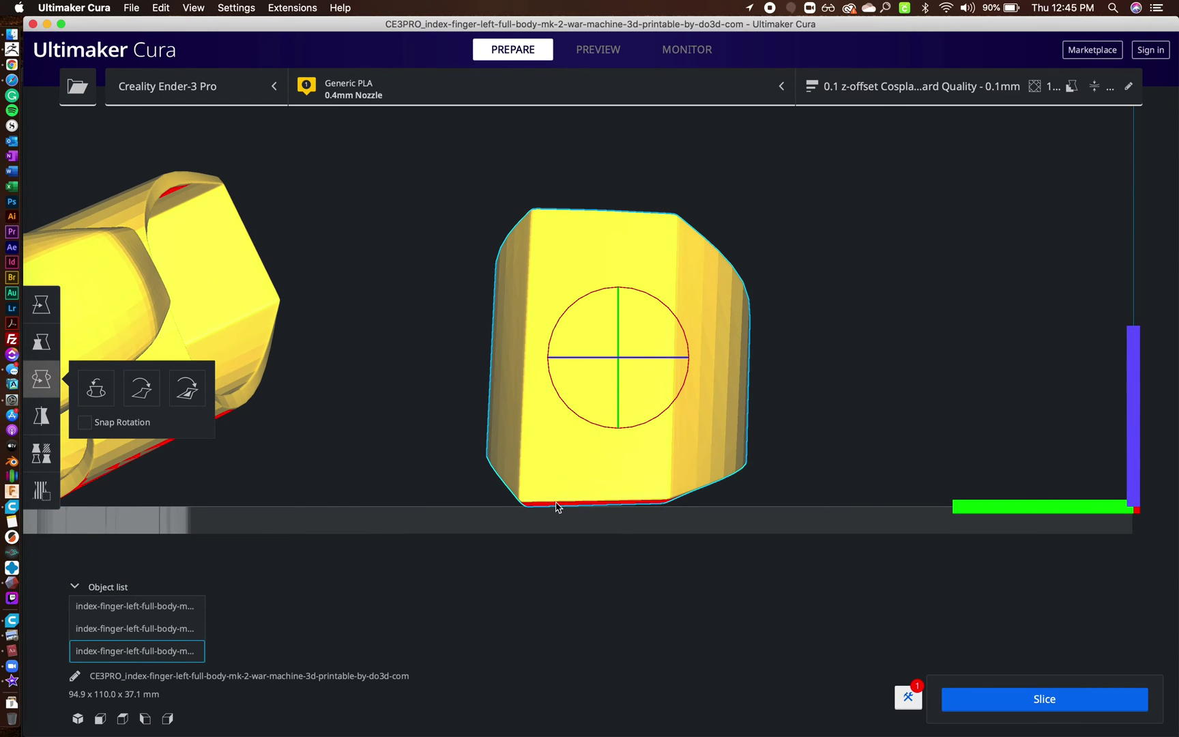
left_click_drag(673, 315, 673, 313)
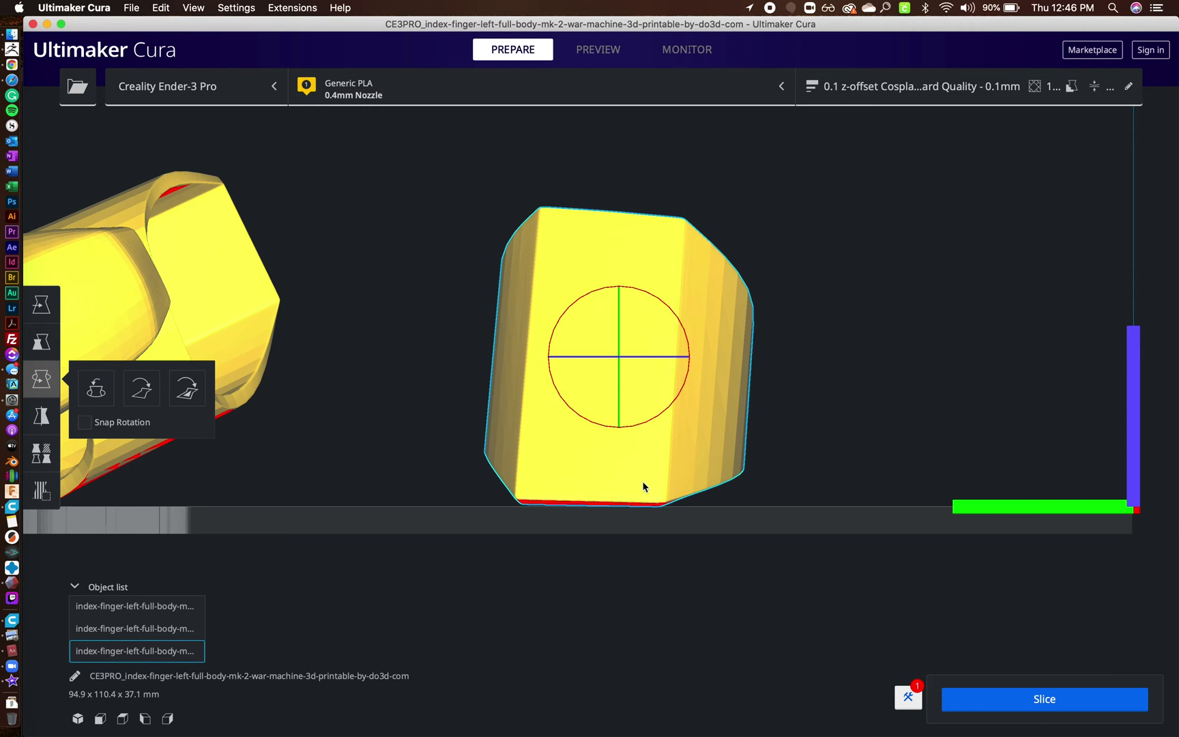
scroll(645, 487, "up", 5)
scroll(643, 487, "down", 3)
scroll(644, 487, "up", 2)
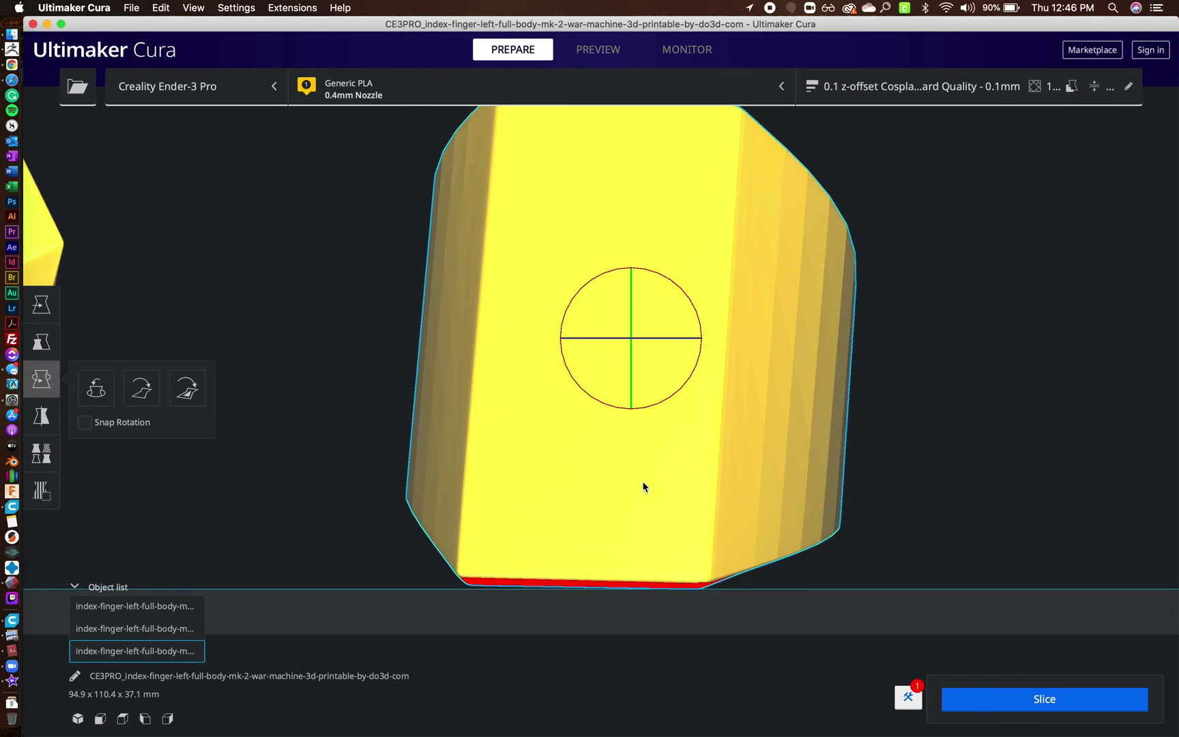
left_click_drag(696, 317, 695, 318)
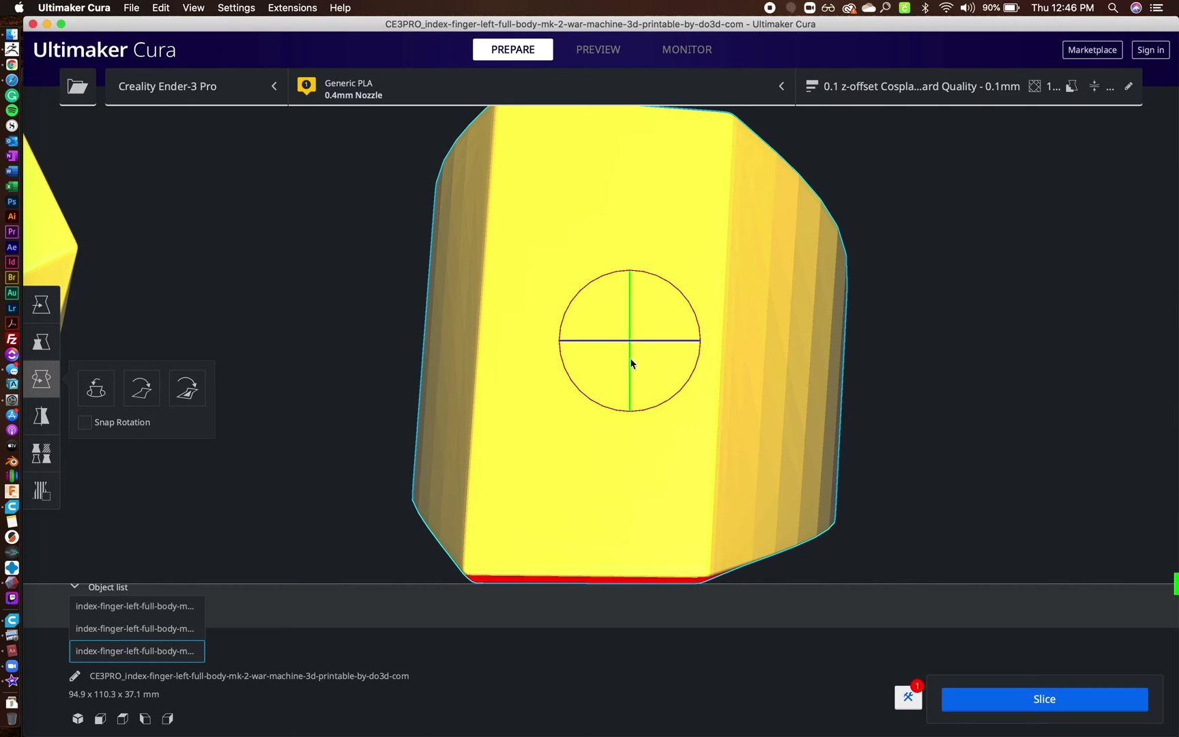
Tilt the piece about the Y axis to seat its rim on the plate, and check the contact from the front.
mouse_move(629, 368)
left_mouse_down()
mouse_move(629, 348)
mouse_move(629, 373)
left_mouse_up()
right_click_drag(1023, 505, 831, 523)
left_click_drag(676, 277, 751, 418)
right_click_drag(782, 618, 717, 618)
left_click(100, 719)
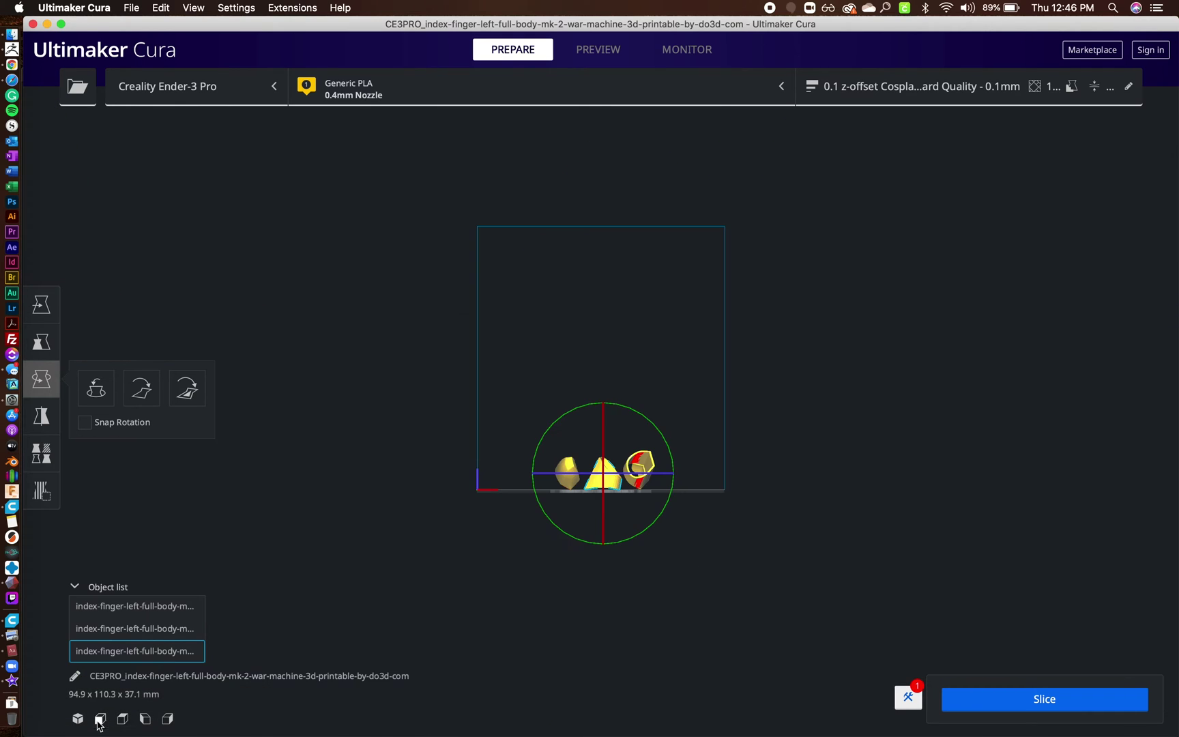
scroll(597, 558, "up", 5)
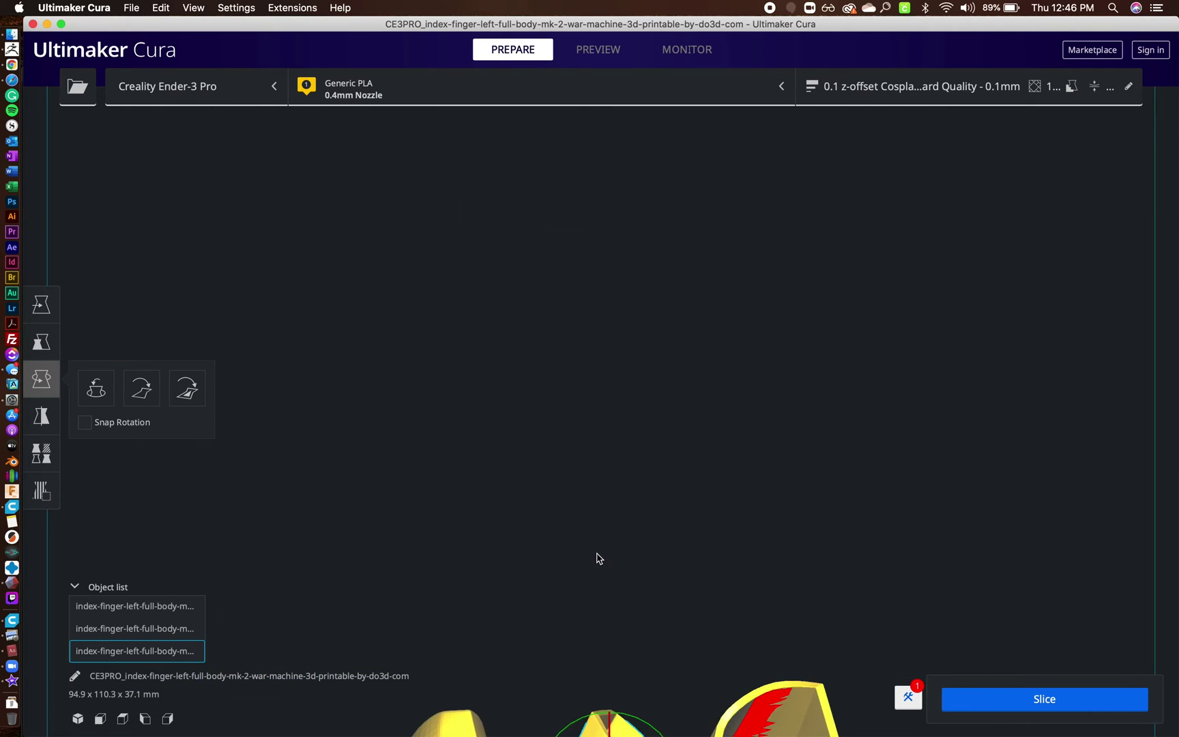
middle_click_drag(598, 559, 634, 492)
scroll(634, 492, "up", 8)
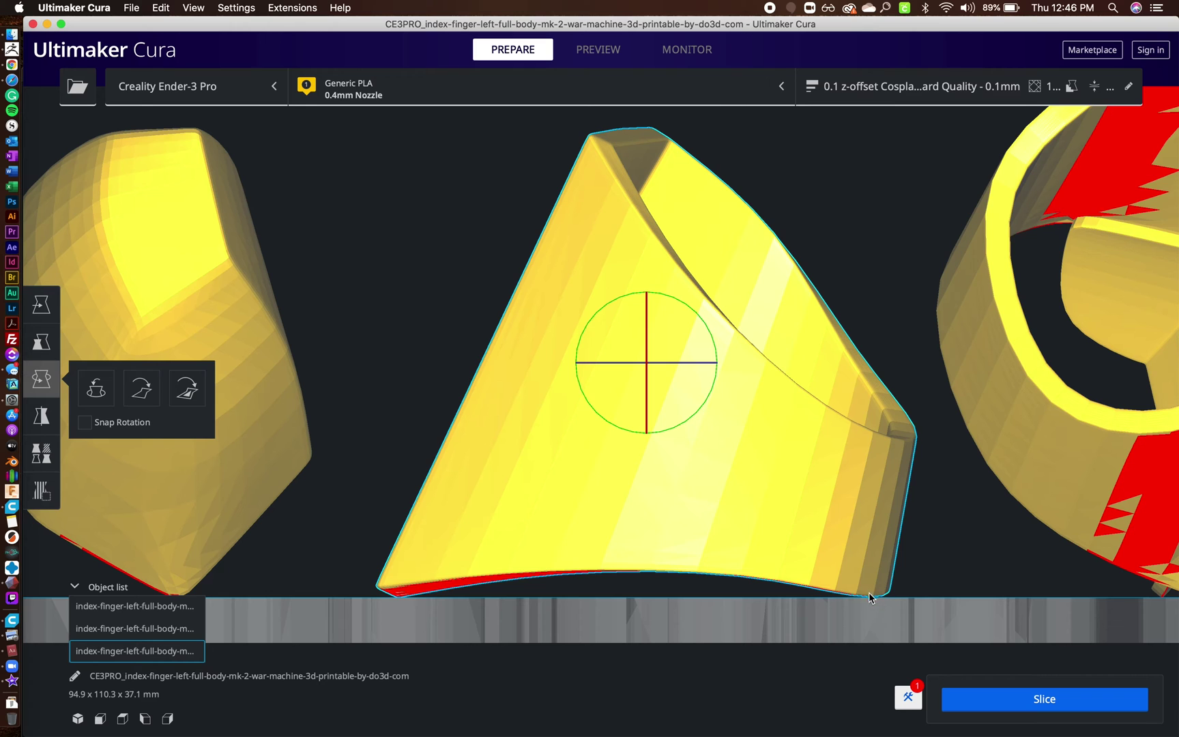
scroll(826, 251, "down", 10)
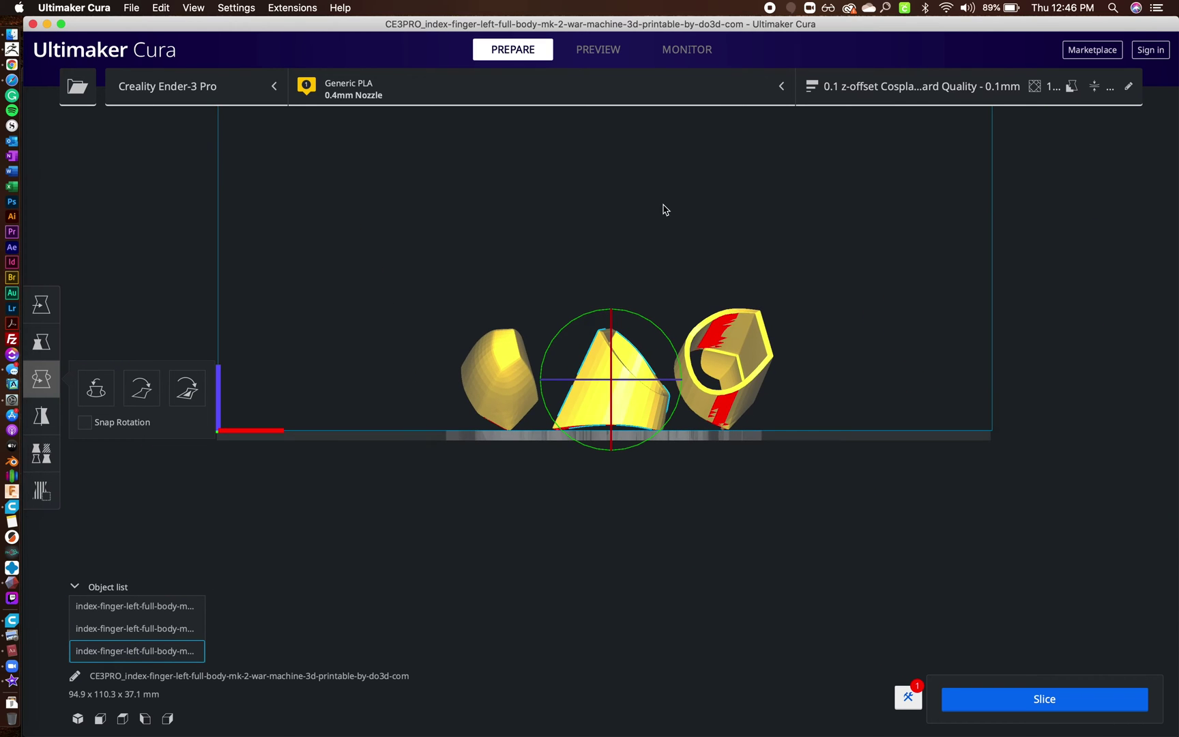
Select the second finger piece and turn it about a quarter turn around the Z axis in the top view.
right_click_drag(670, 219, 553, 376)
left_click(697, 368)
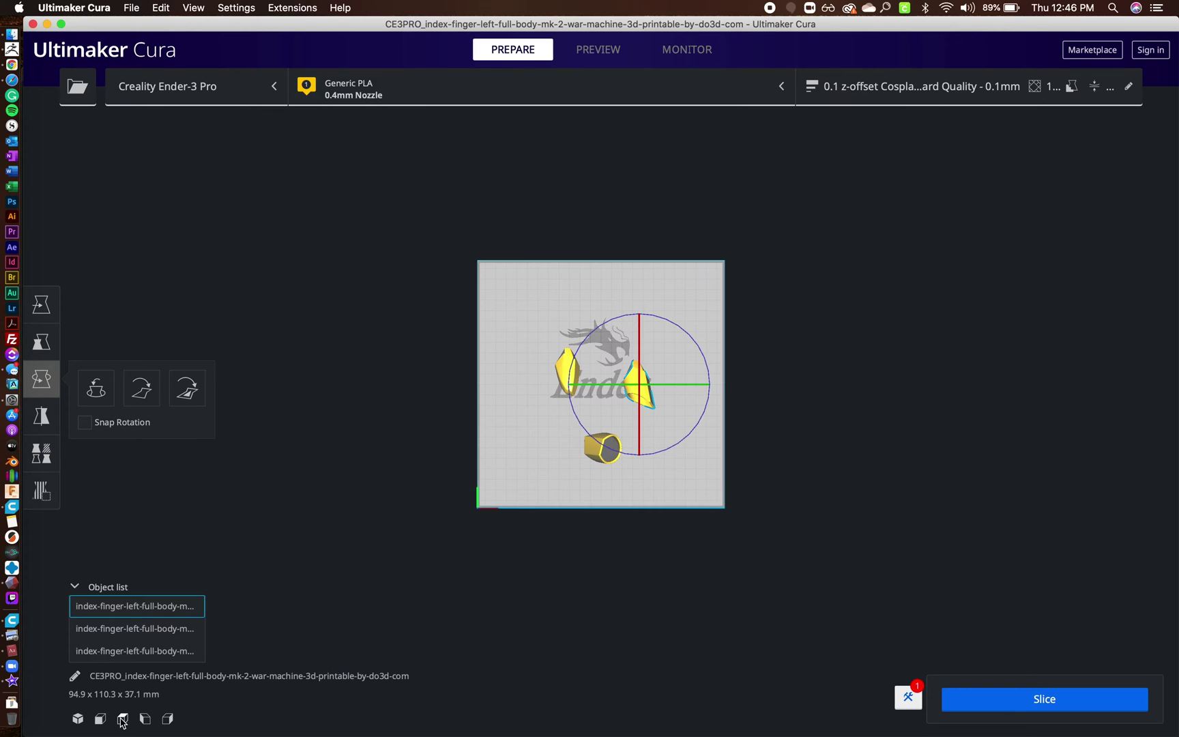
left_click(122, 718)
scroll(612, 434, "up", 10)
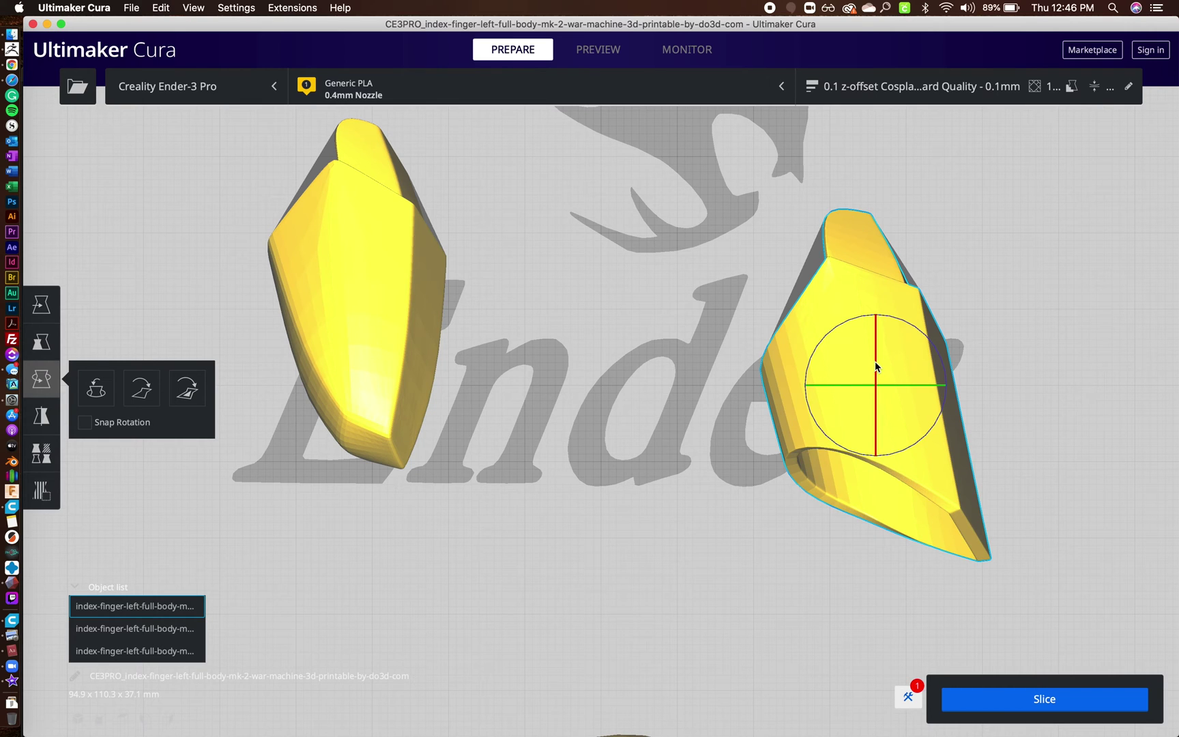
left_click_drag(877, 368, 832, 308)
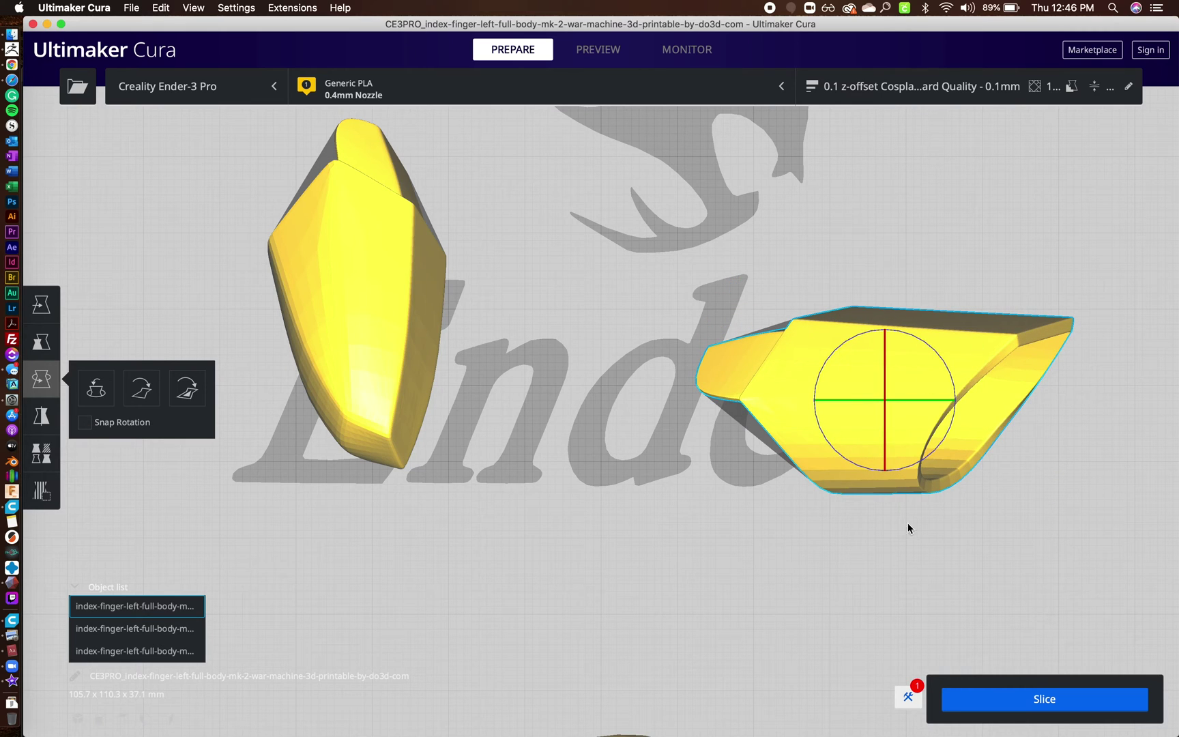
left_click_drag(885, 384, 888, 459)
Tilt the second finger piece about the Y axis so that its wide rim turns down toward the plate.
right_click_drag(943, 621, 931, 540)
middle_click_drag(968, 539, 810, 452)
key("shift")
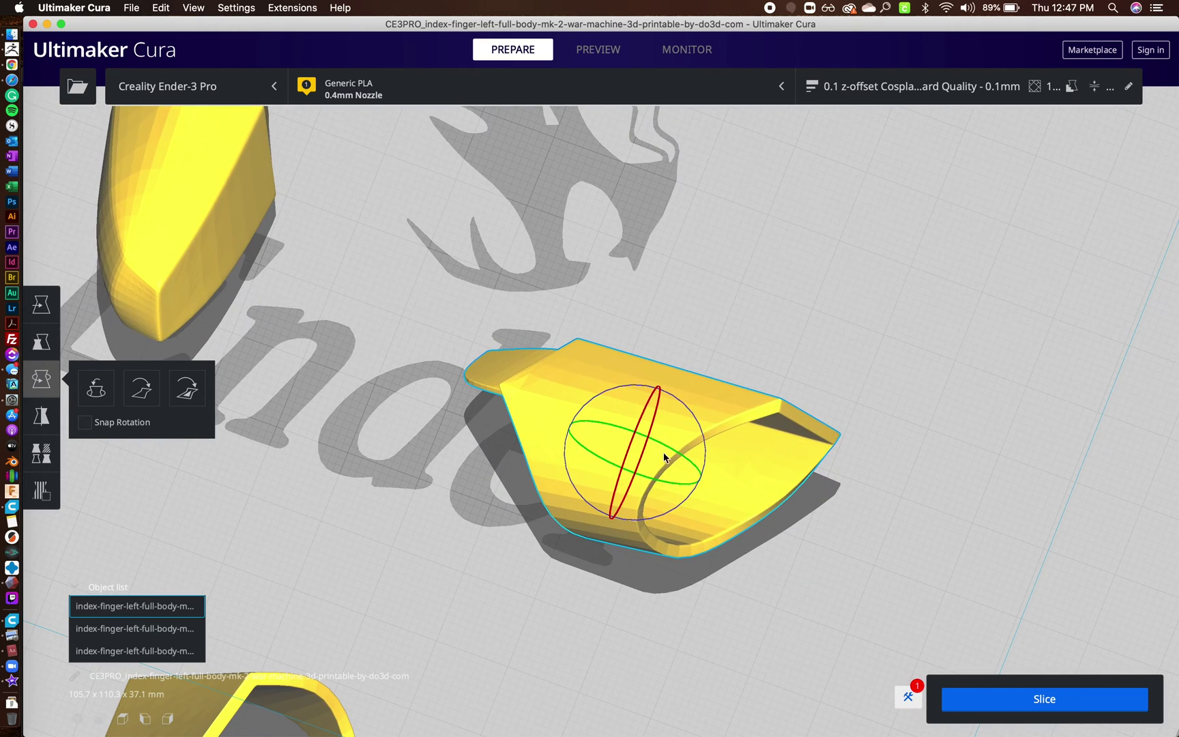
left_click_drag(642, 418, 678, 482)
scroll(717, 614, "down", 5)
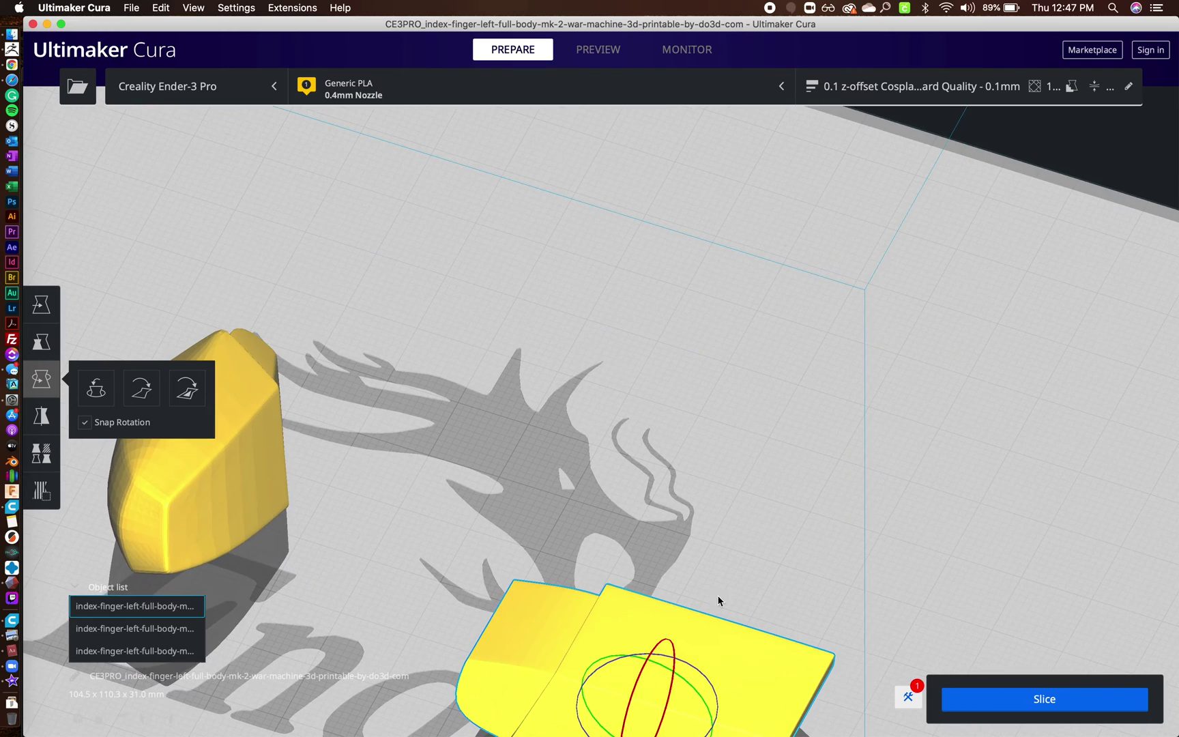
middle_click_drag(728, 591, 663, 352)
left_click_drag(674, 405, 683, 485, "shift")
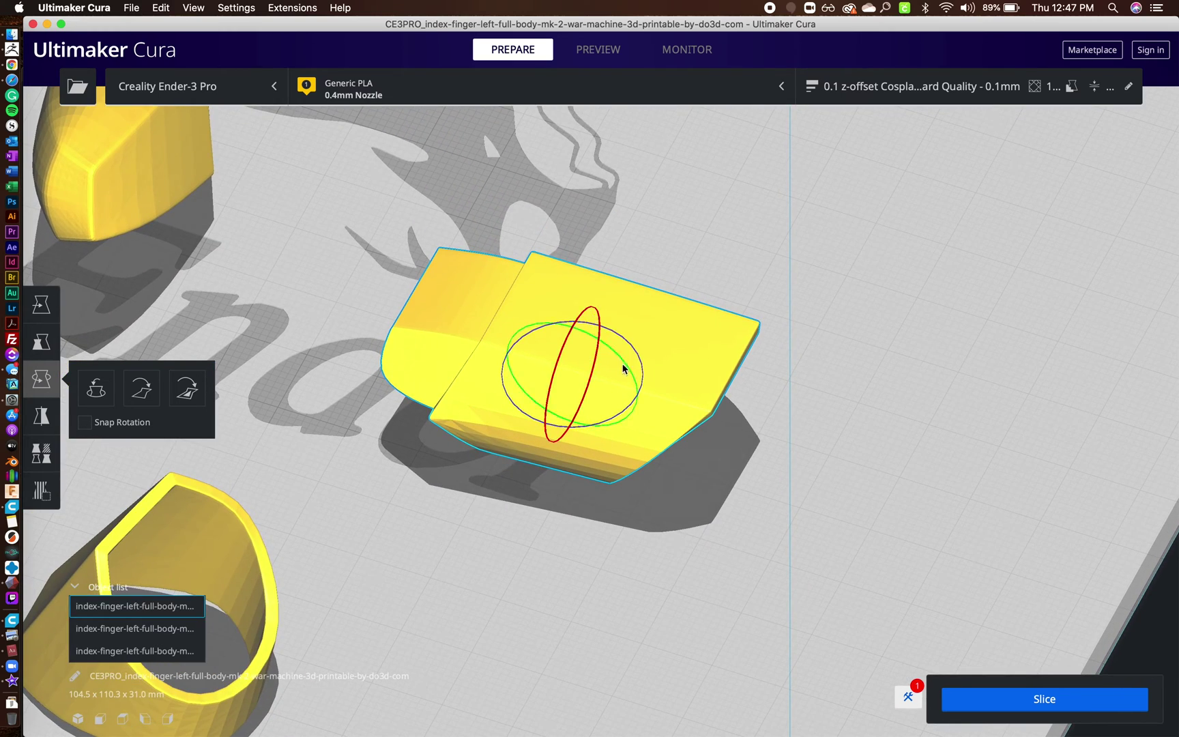
left_click_drag(624, 367, 679, 416)
Fine-tune the piece's tilt about the Y axis to lay its rim on the plate, and check it from several sides.
right_click_drag(658, 571, 610, 508)
right_click_drag(851, 473, 749, 265)
scroll(750, 262, "up", 10)
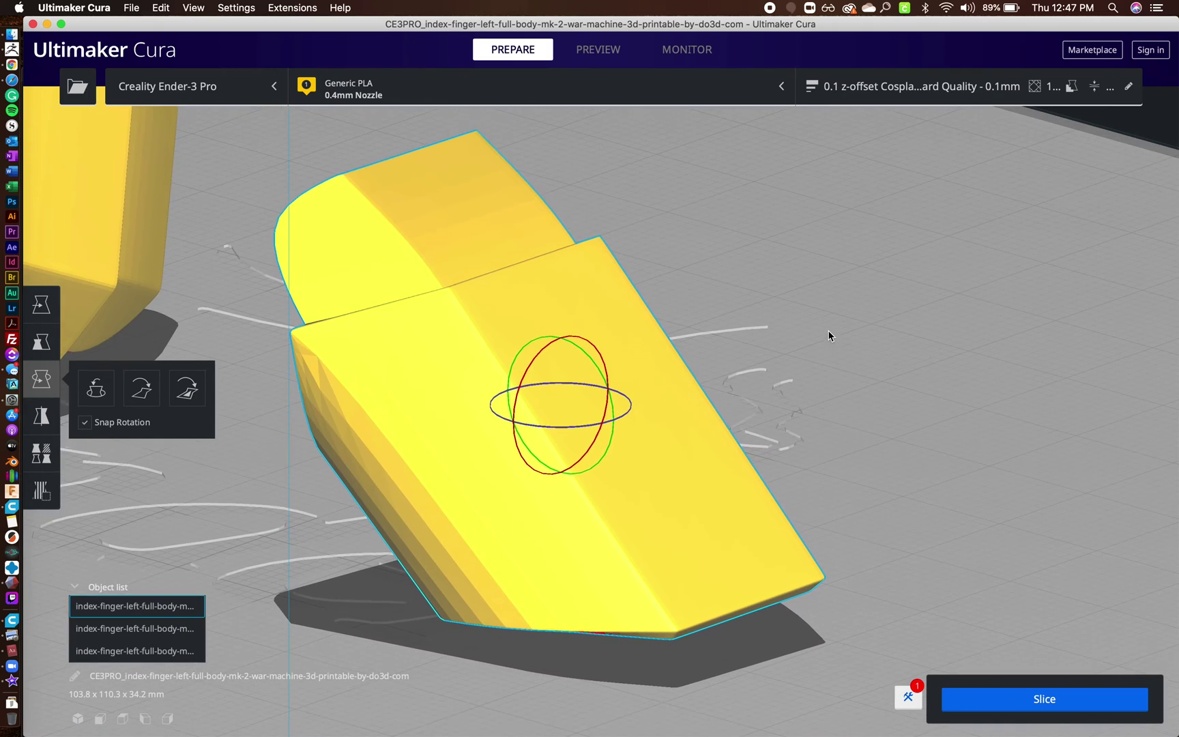
left_click_drag(593, 366, 600, 378, "shift")
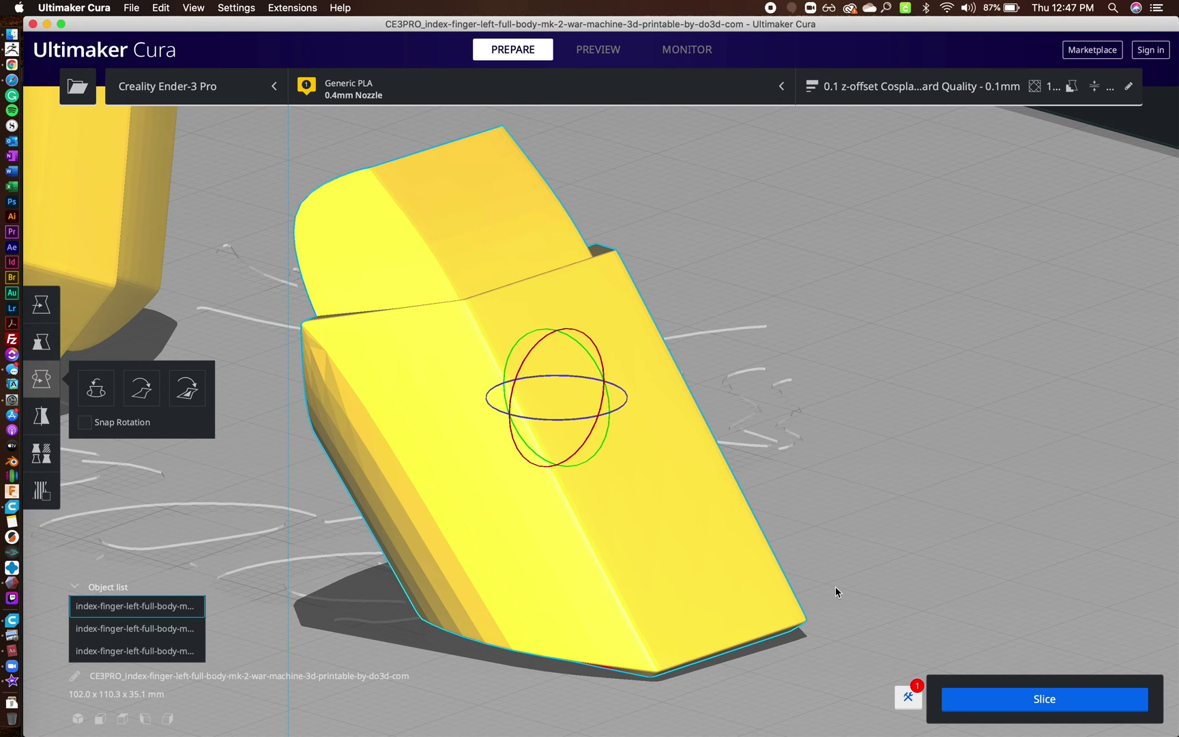
left_click_drag(895, 584, 781, 567, "shift")
right_click_drag(781, 568, 660, 548)
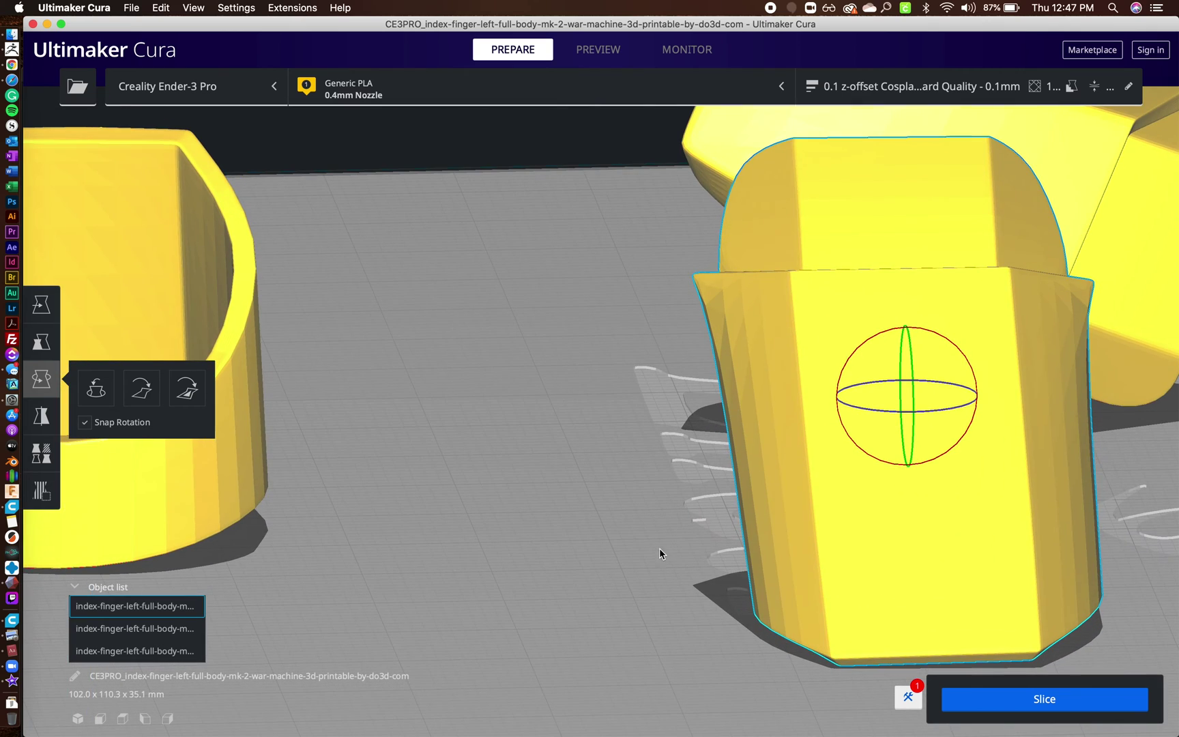
right_click_drag(553, 538, 514, 525)
Level the piece's lower edge with a slight rotation about the X axis in the right side view, and check its contact with the plate.
left_click(168, 719)
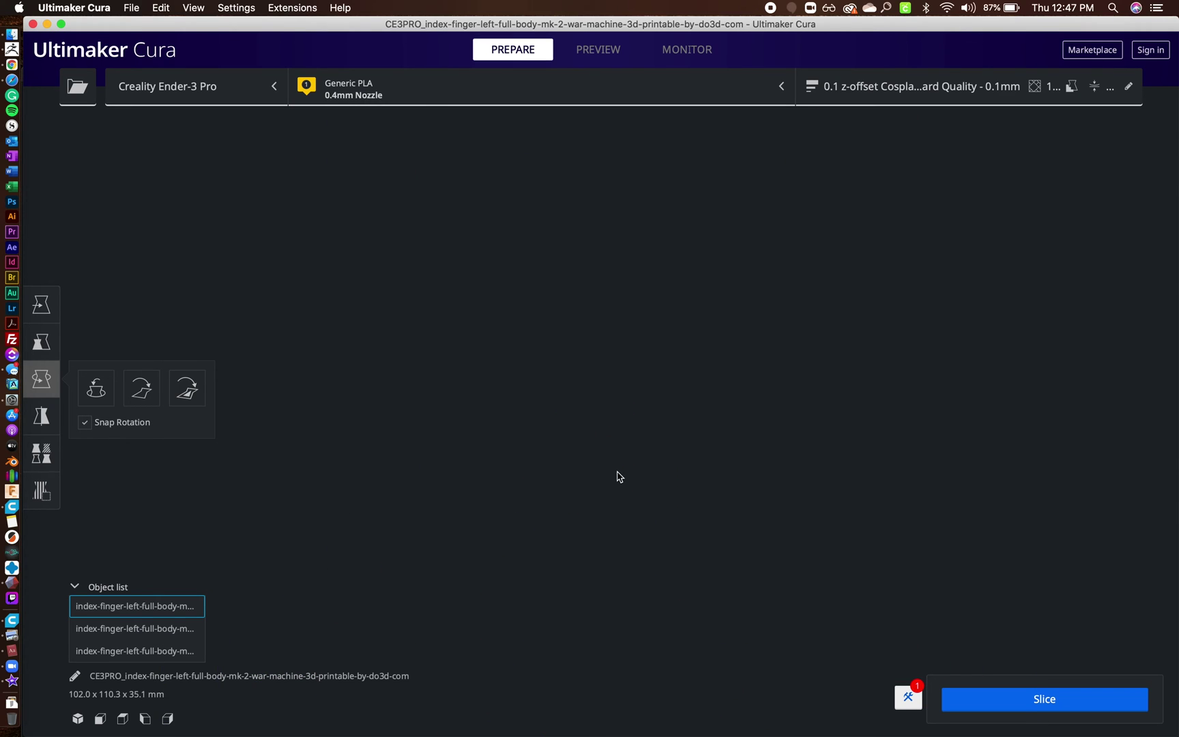
scroll(613, 286, "down", 3)
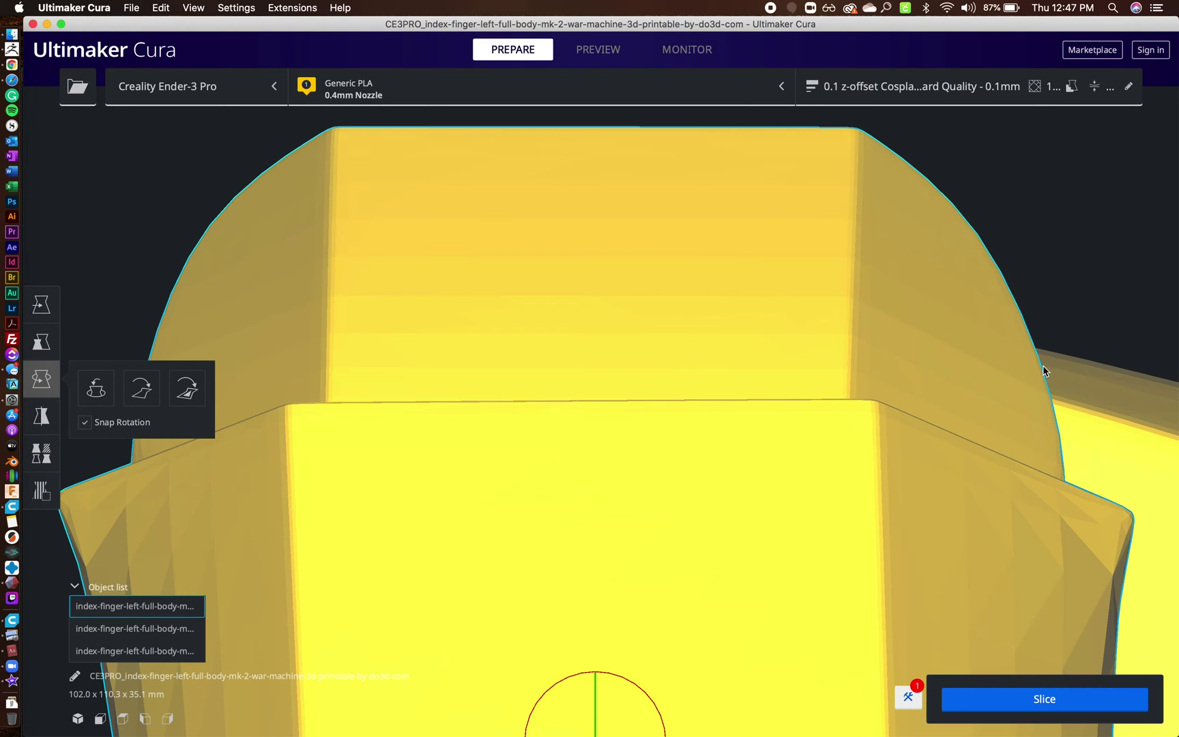
right_click_drag(1093, 274, 1085, 236)
scroll(737, 308, "down", 3, "shift")
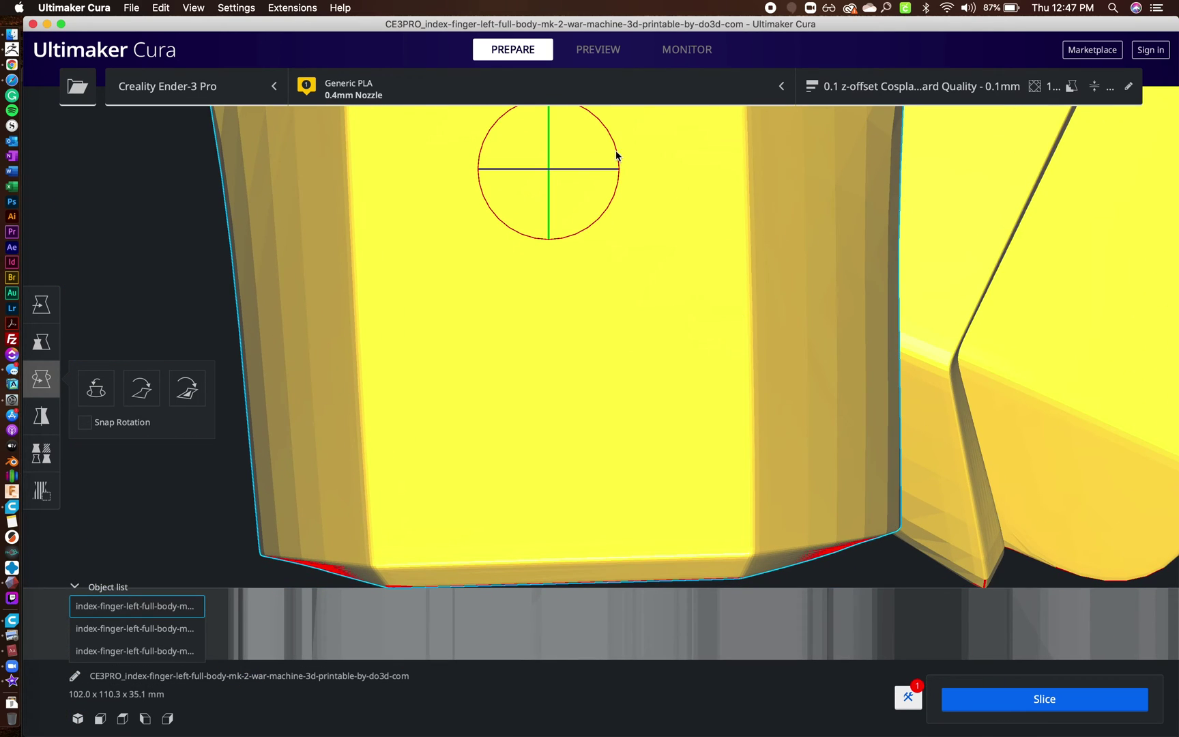
left_click_drag(616, 156, 617, 156)
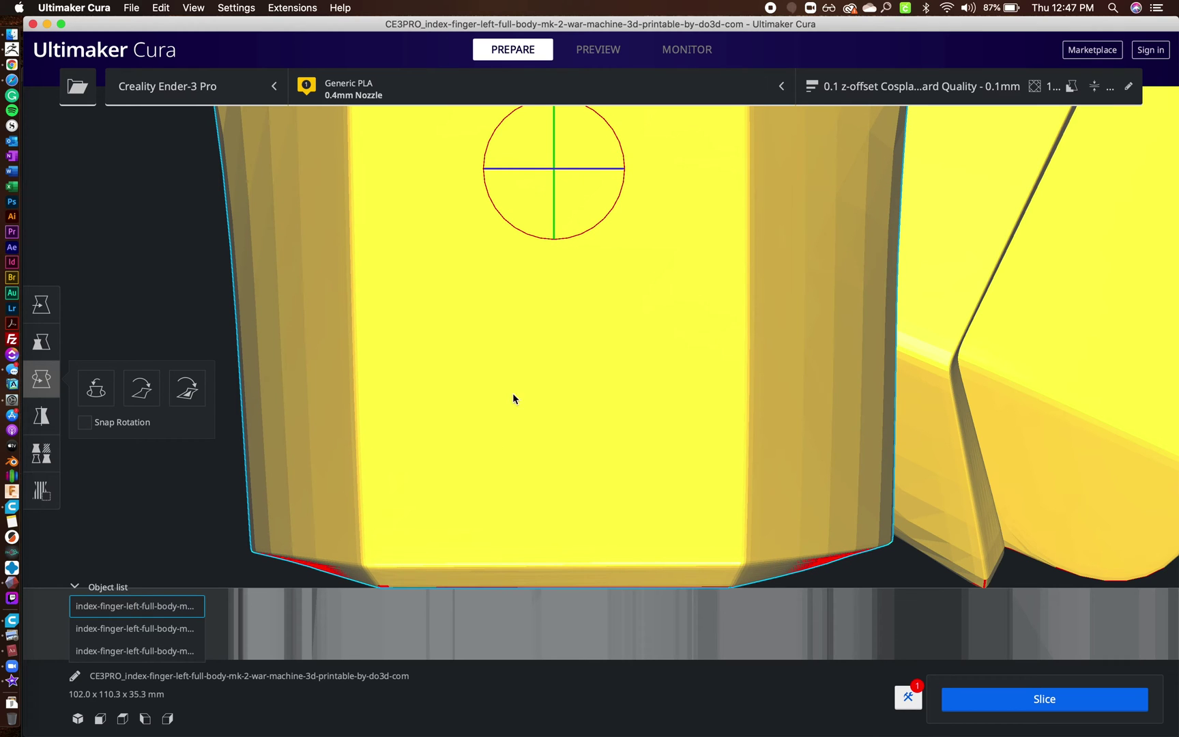
right_click_drag(216, 501, 367, 501)
scroll(367, 500, "down", 1)
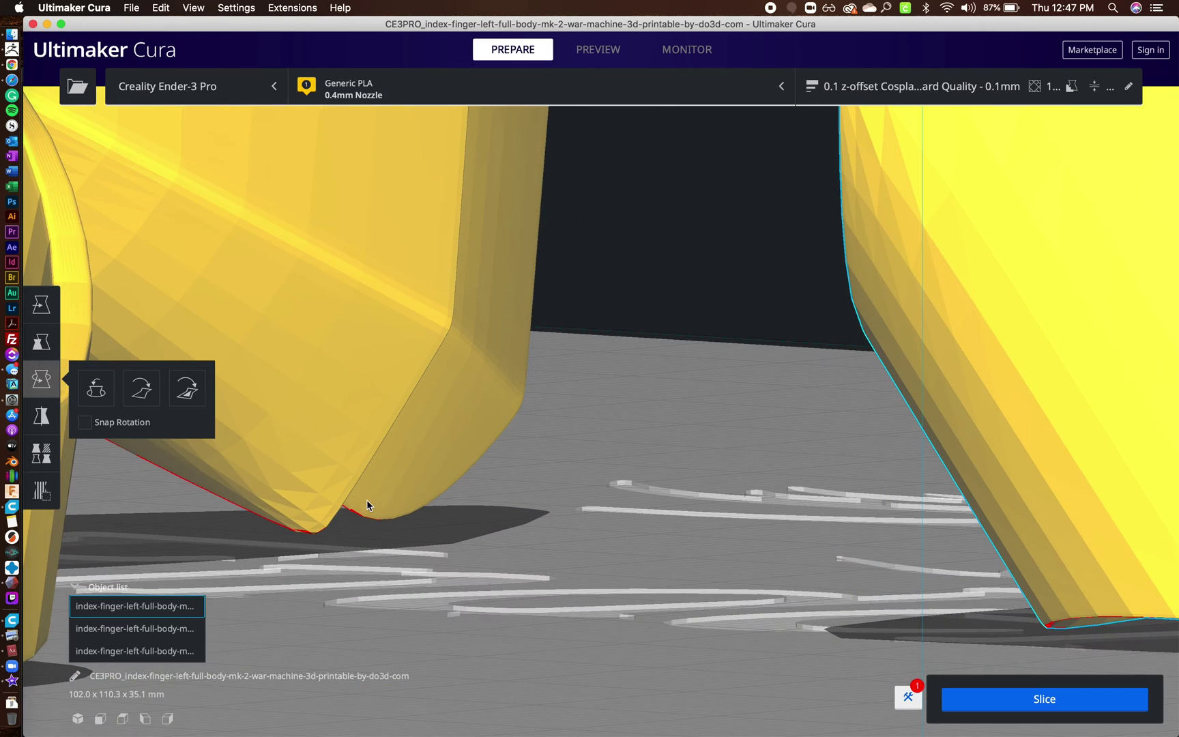
right_click_drag(505, 513, 360, 469)
scroll(359, 469, "down", 5)
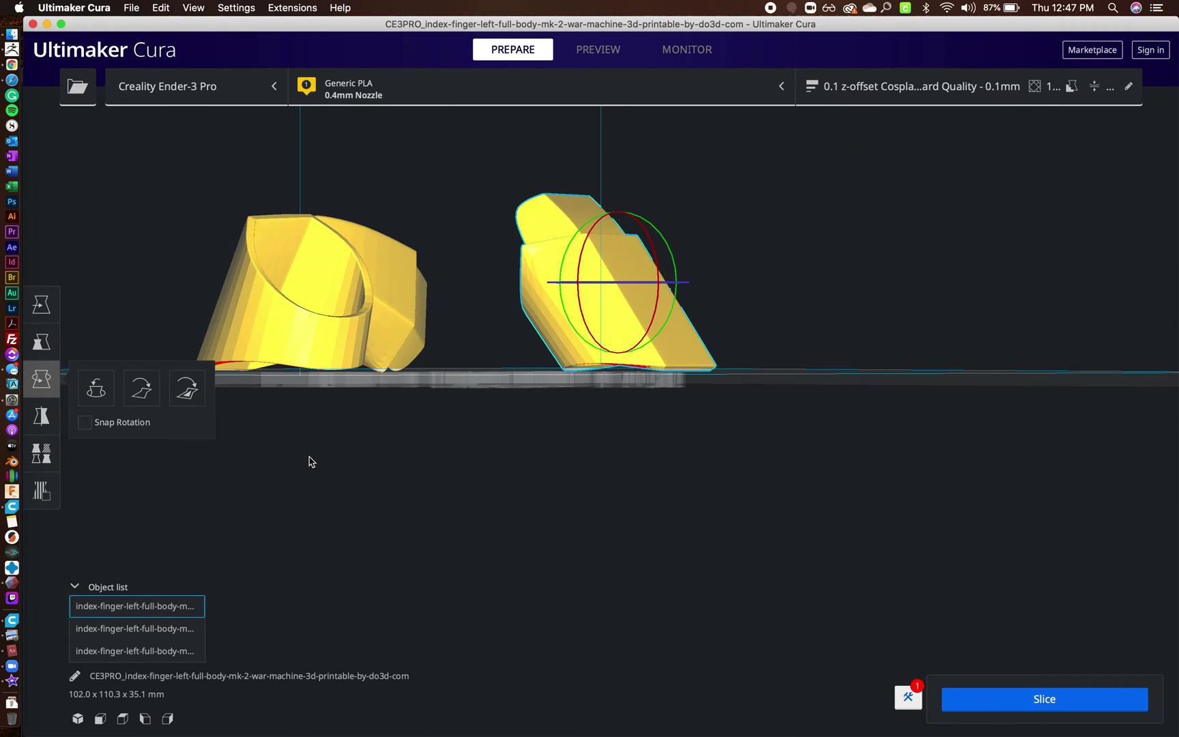
right_click_drag(432, 450, 508, 545)
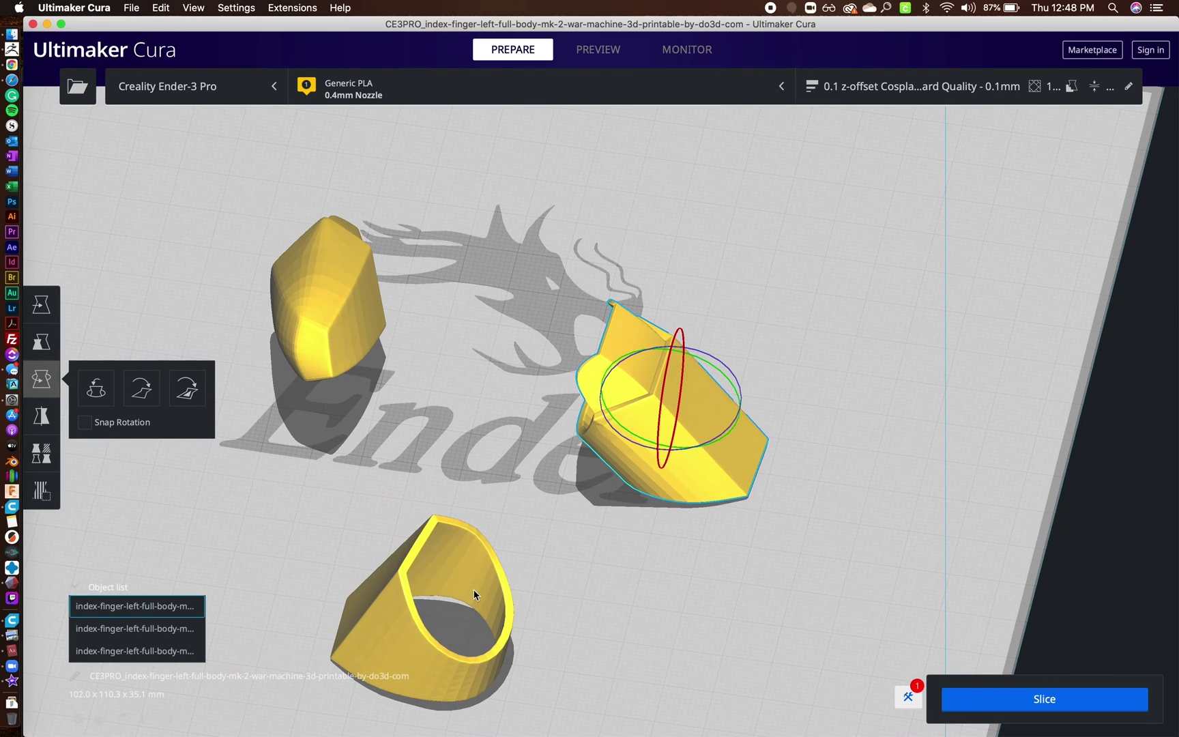
Select the fingertip piece and rotate it about the X axis so that its opening faces upward.
left_click(326, 326)
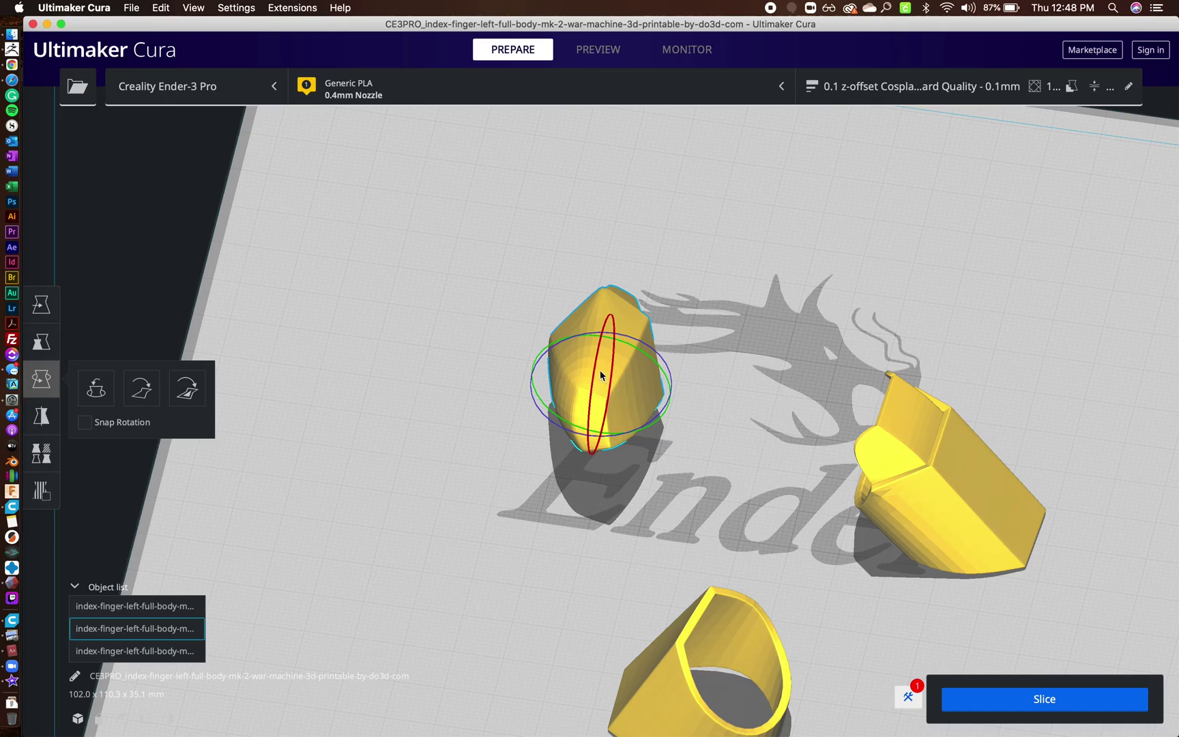
right_click_drag(476, 341, 523, 381)
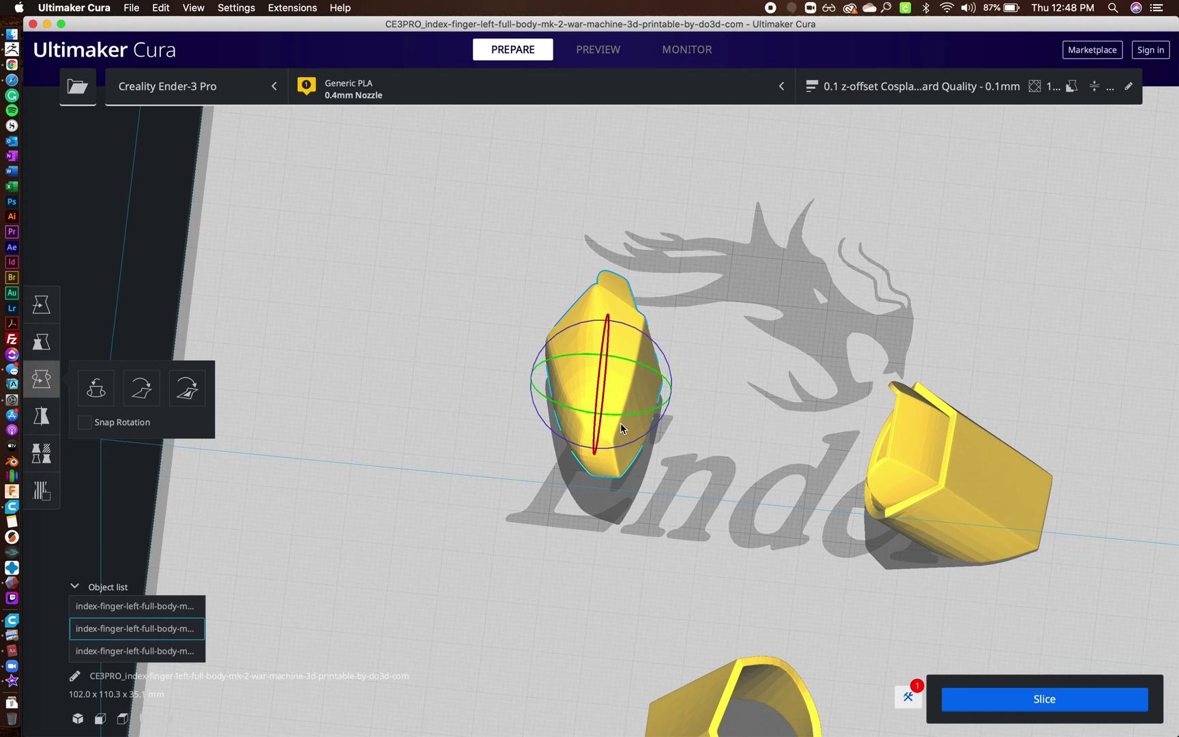
right_click_drag(506, 482, 650, 451)
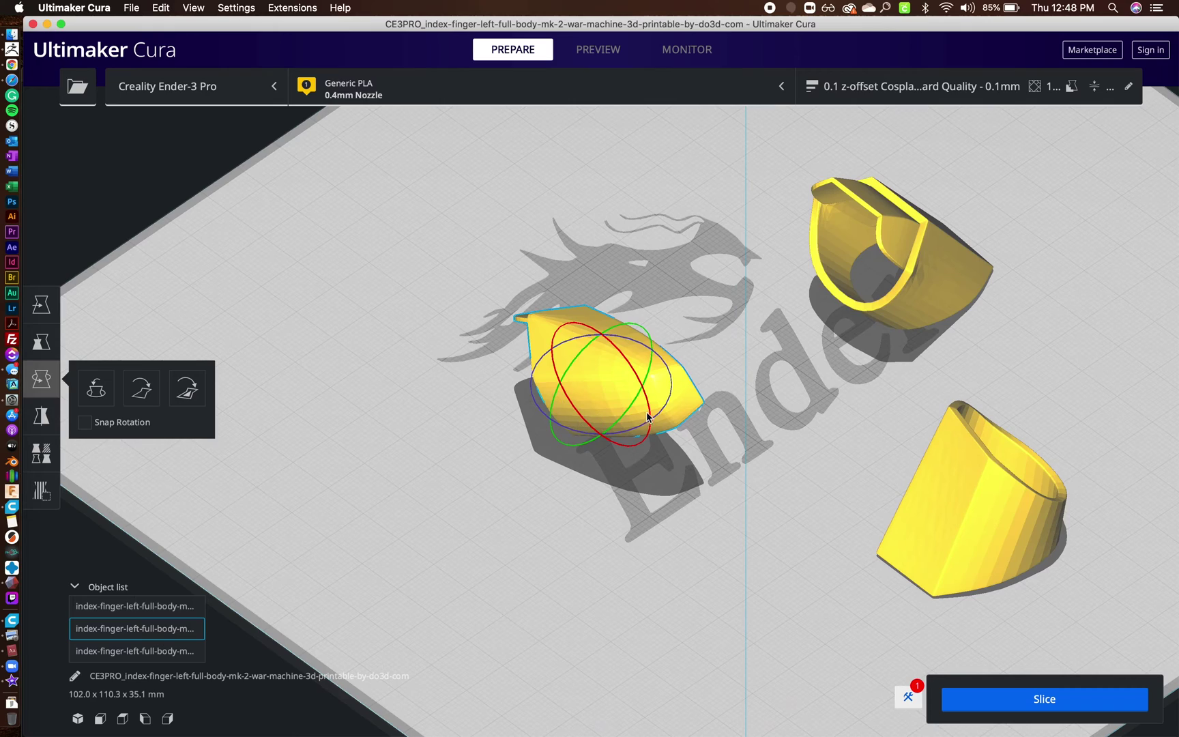
right_click_drag(599, 472, 536, 524)
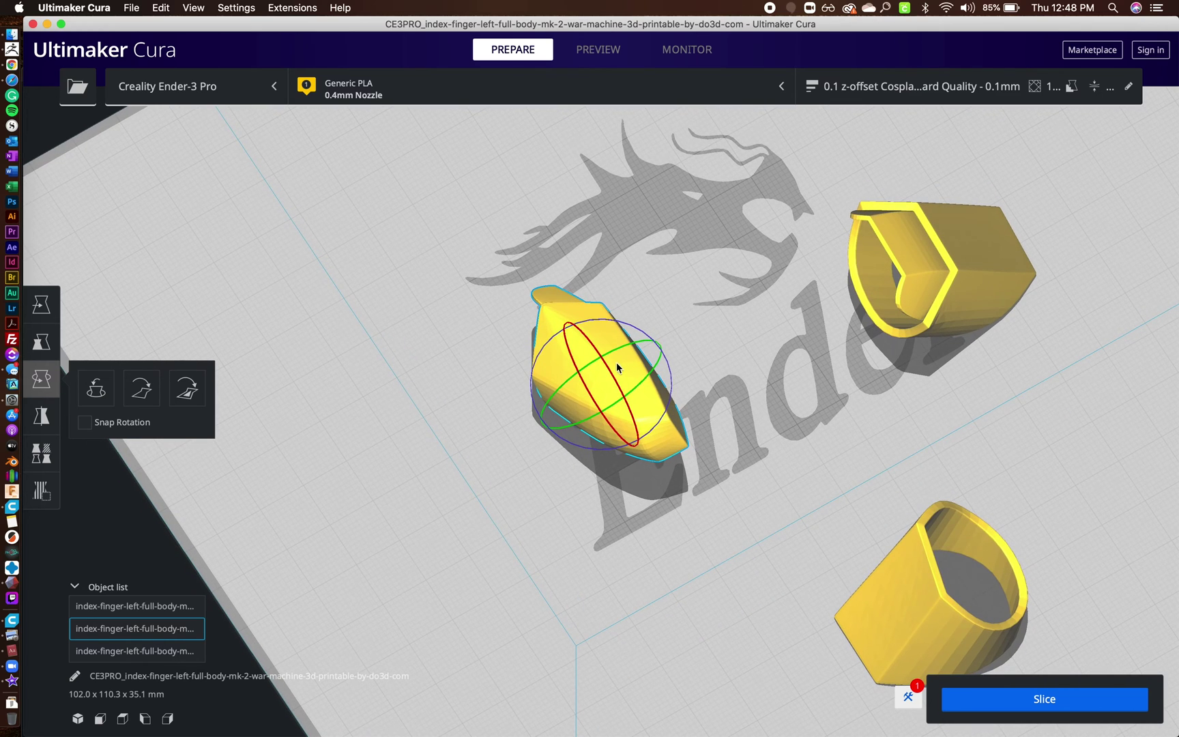
left_click_drag(609, 371, 673, 537)
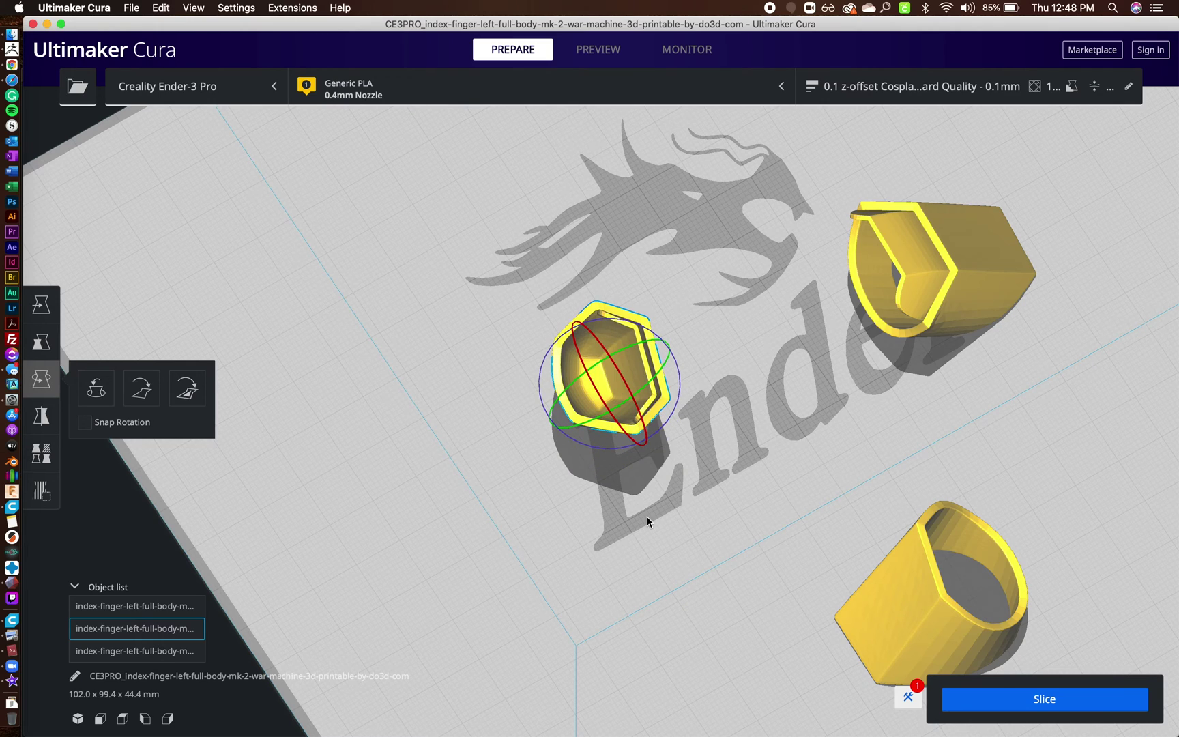
right_click_drag(647, 517, 364, 411)
Move the second finger piece away from the fingertip, to about X 55 mm and Y 77 mm.
left_click(780, 474)
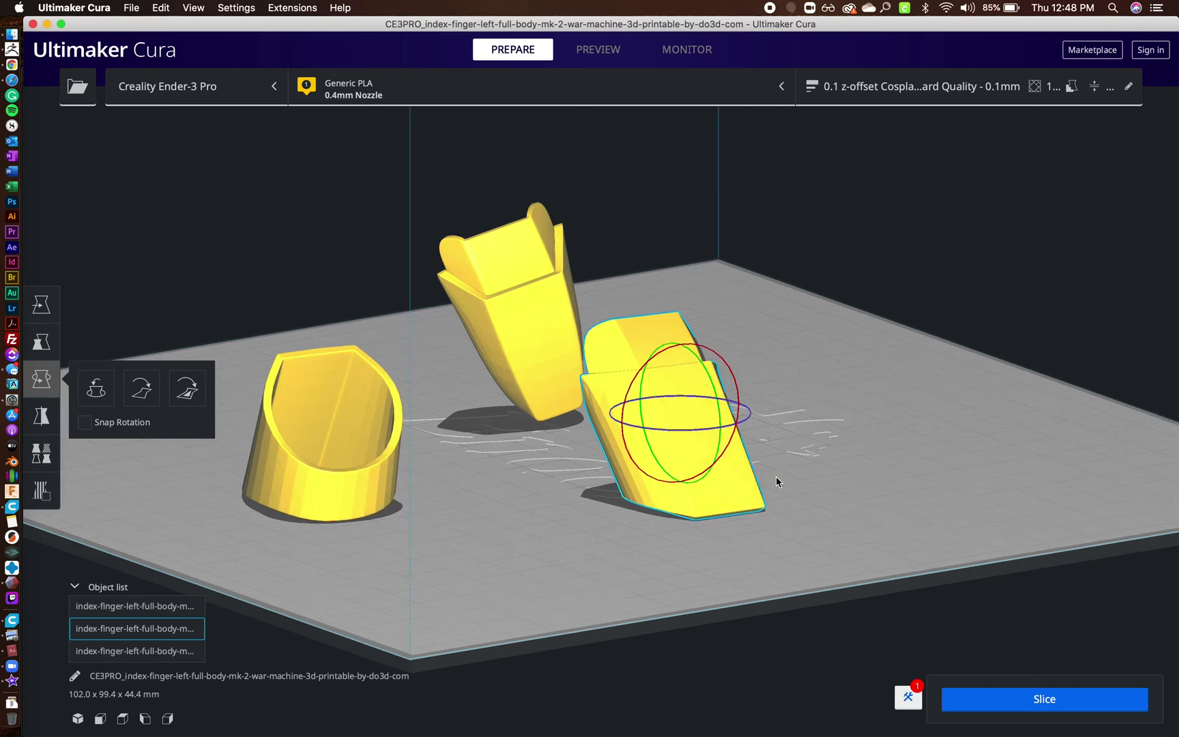
left_click(37, 313)
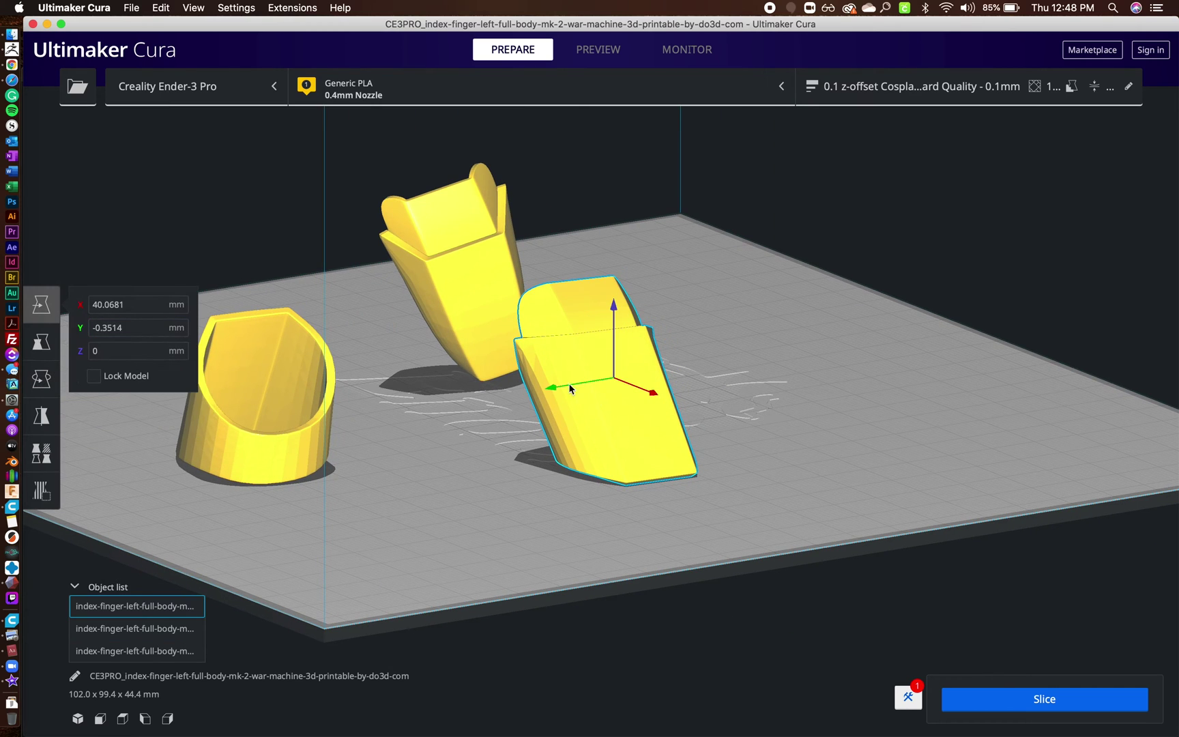
left_click_drag(566, 387, 282, 456)
Straighten the fingertip piece about the X axis in the right side view until its flat tip is level with the plate.
left_click(167, 718)
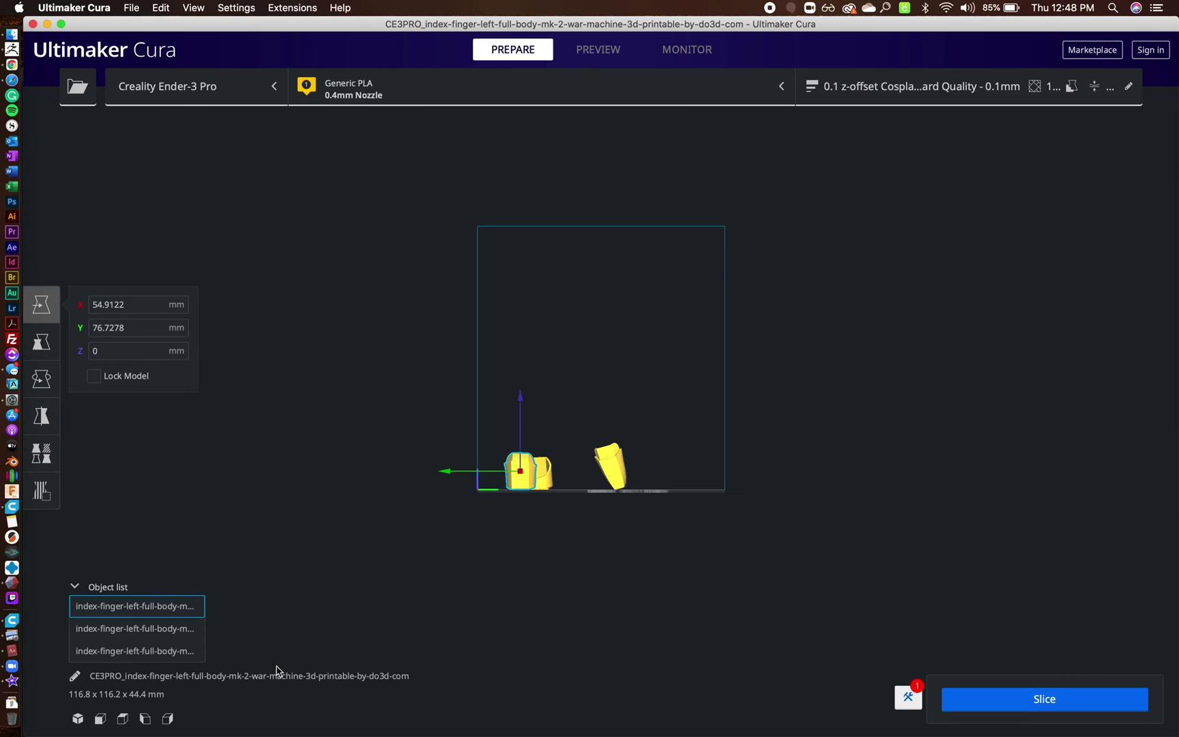
scroll(647, 497, "up", 10)
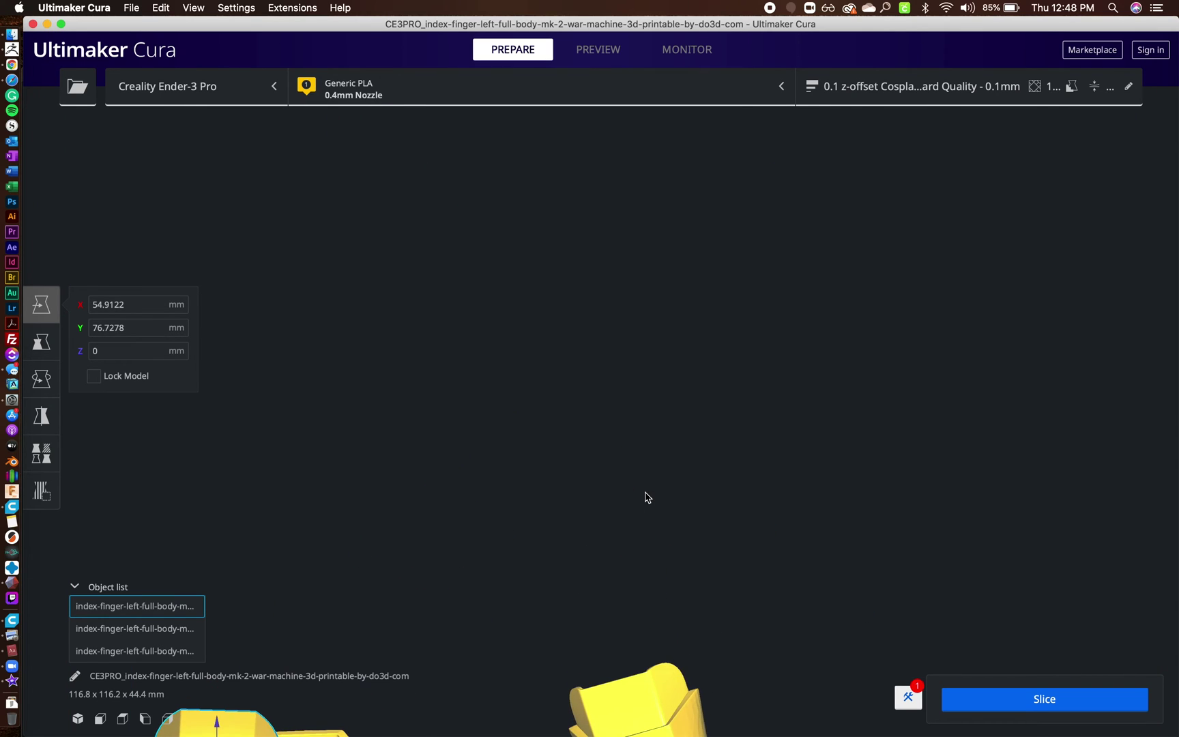
middle_click_drag(771, 597, 643, 306)
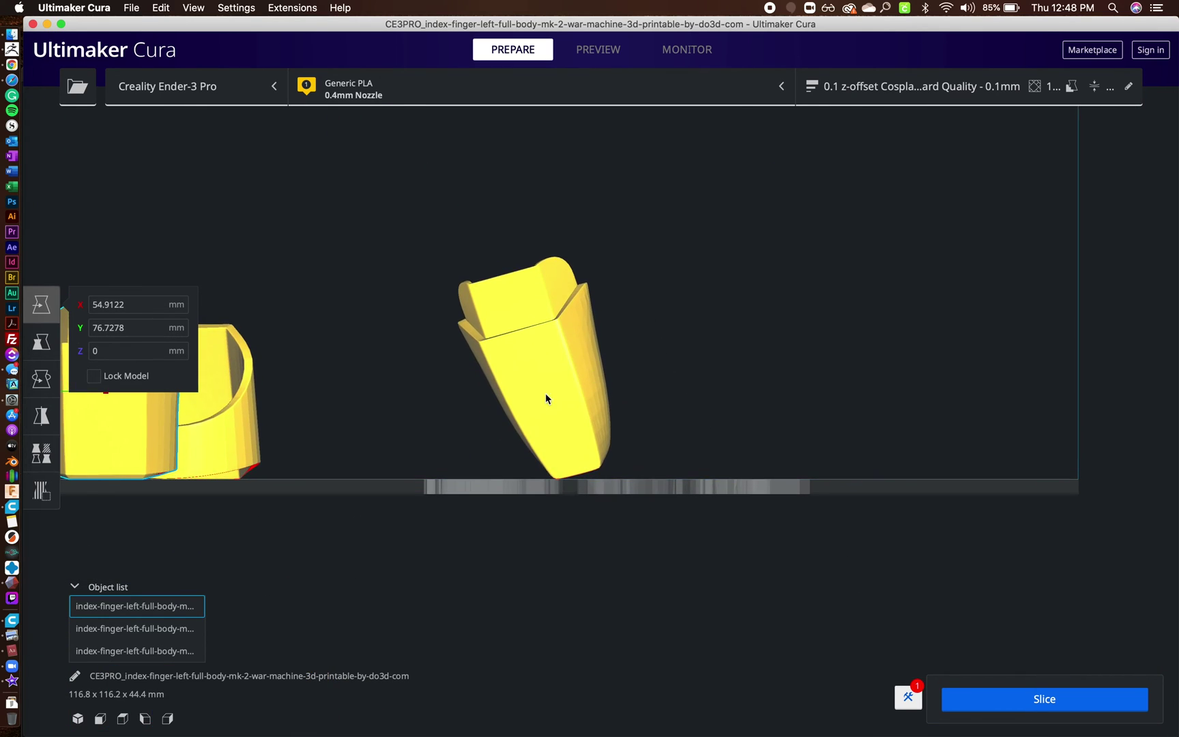
left_click(544, 395)
left_click(41, 377)
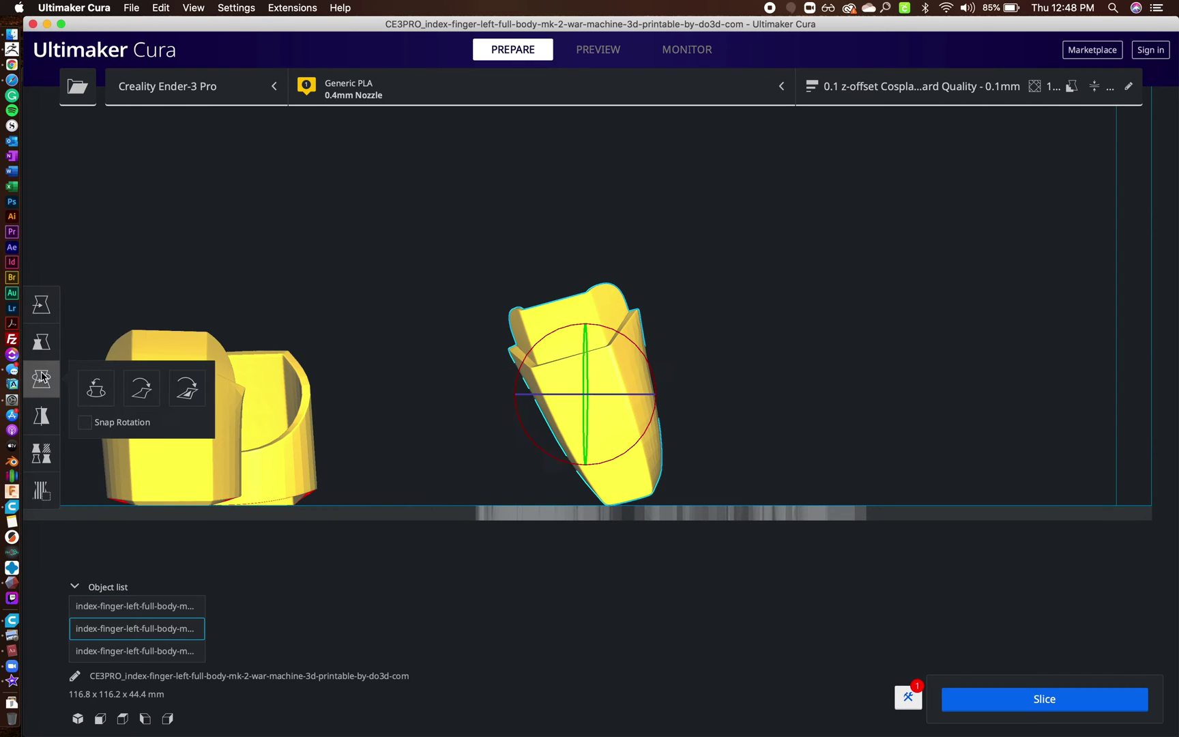
left_click_drag(627, 341, 642, 351)
scroll(744, 402, "up", 5)
scroll(744, 402, "down", 4)
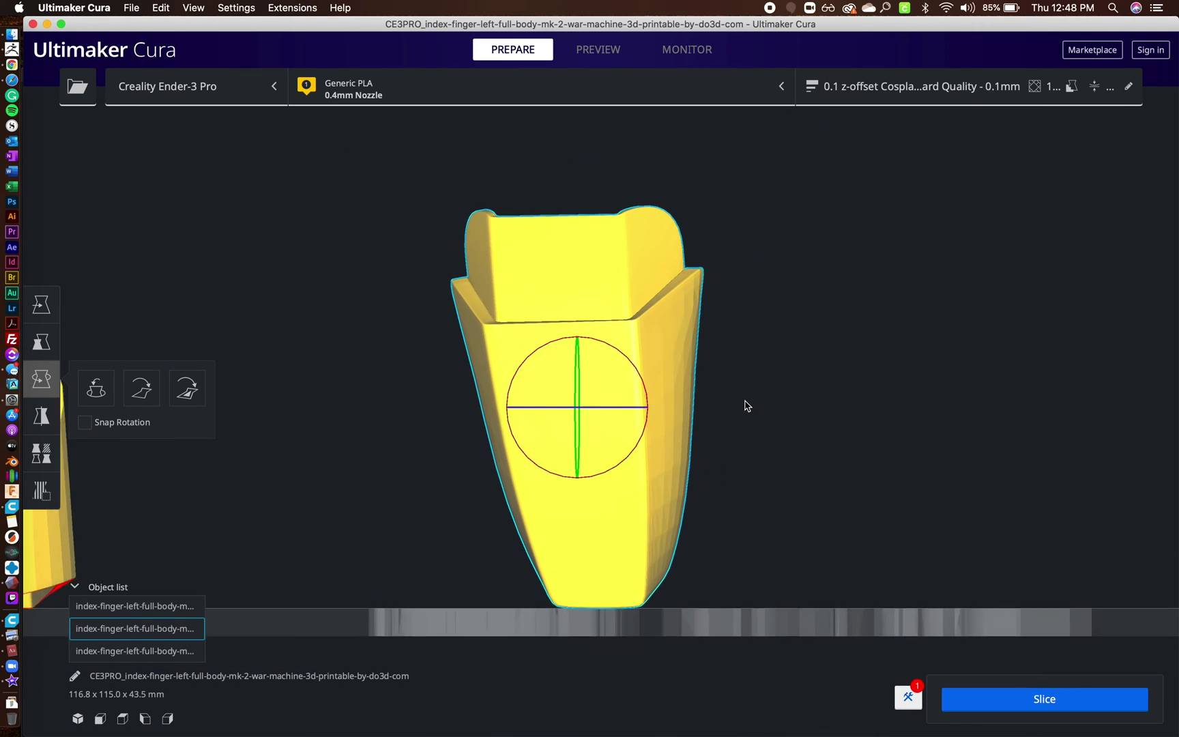
scroll(769, 454, "up", 5)
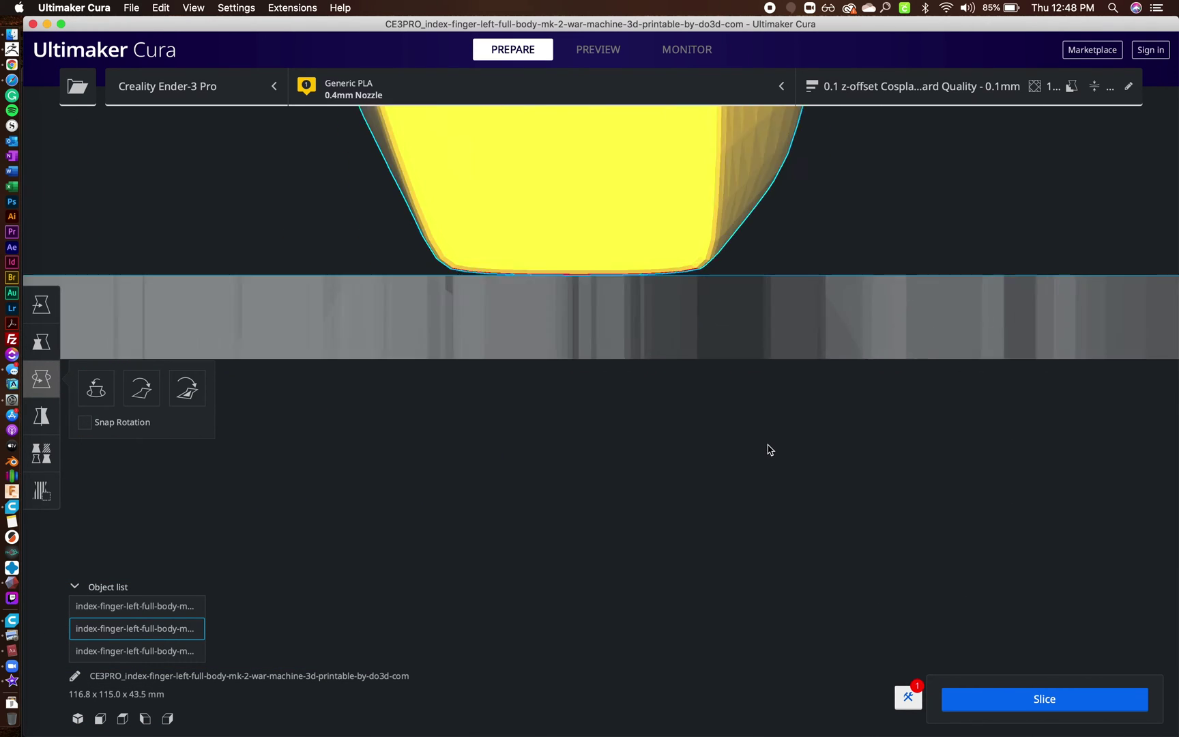
scroll(769, 448, "up", 2)
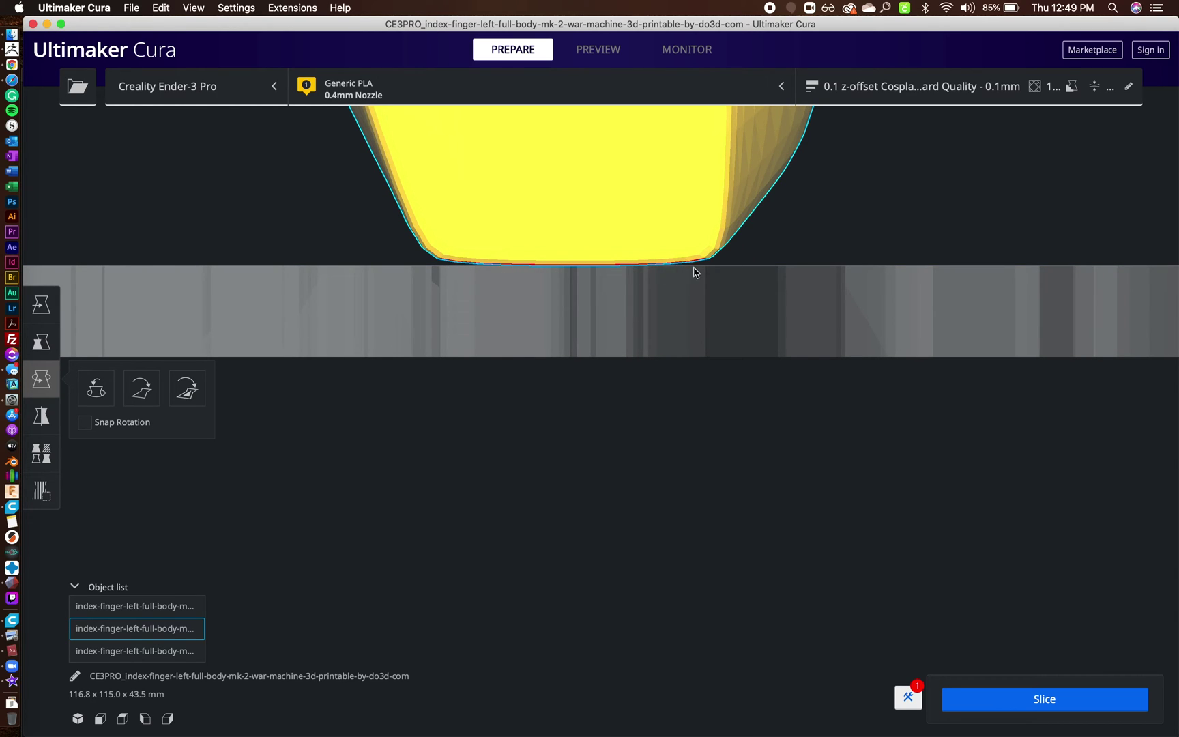
Inspect the fingertip's contact area from below the plate and tilt the piece slightly about the Y axis to center it.
right_click_drag(869, 270, 737, 311)
scroll(737, 314, "down", 10)
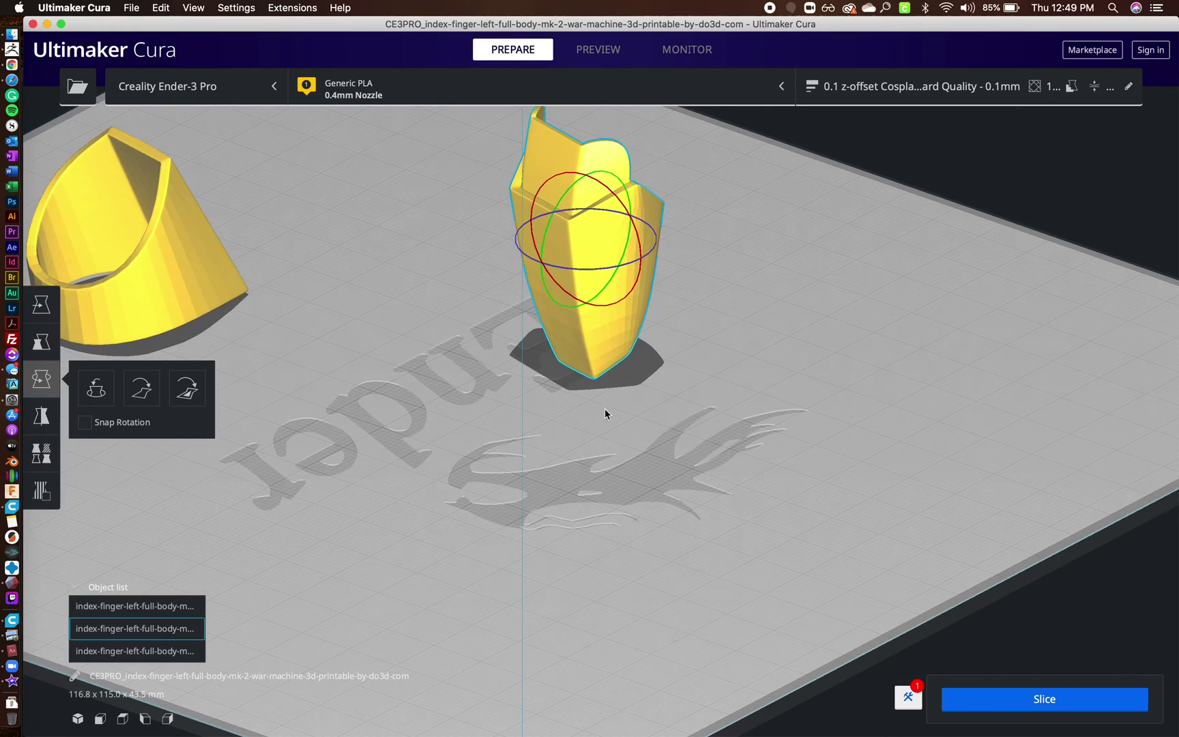
right_click_drag(605, 408, 509, 286)
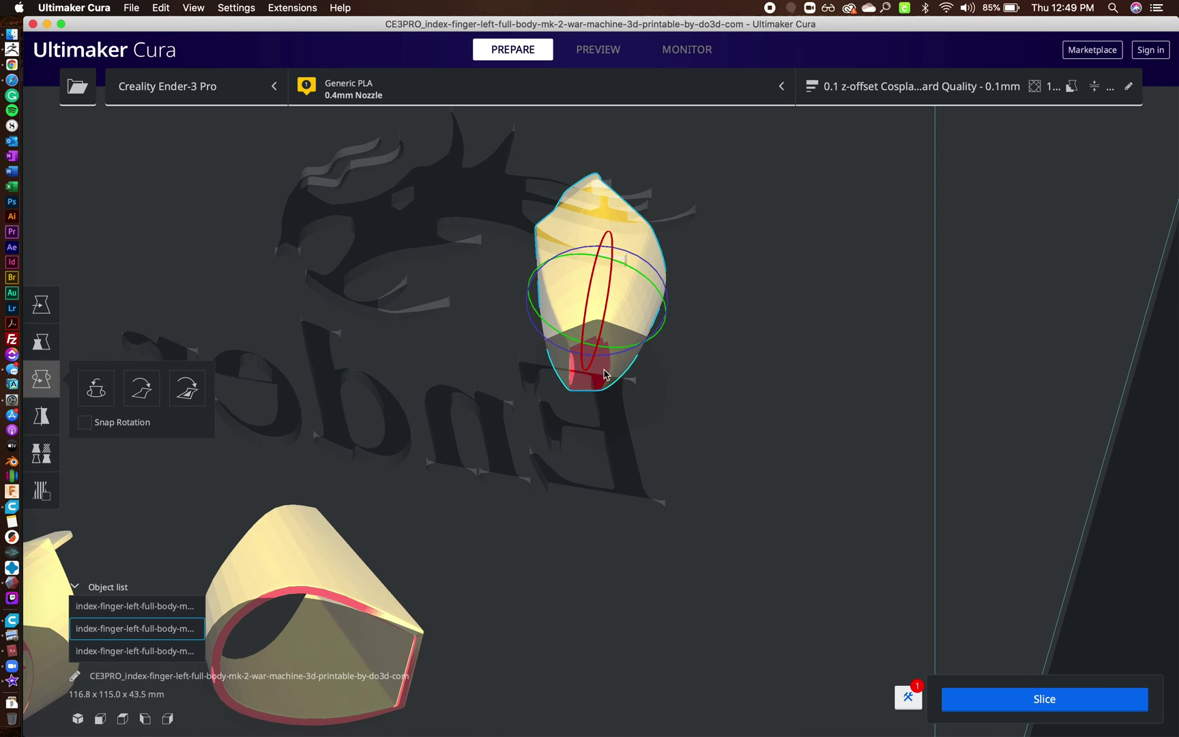
scroll(673, 424, "up", 5)
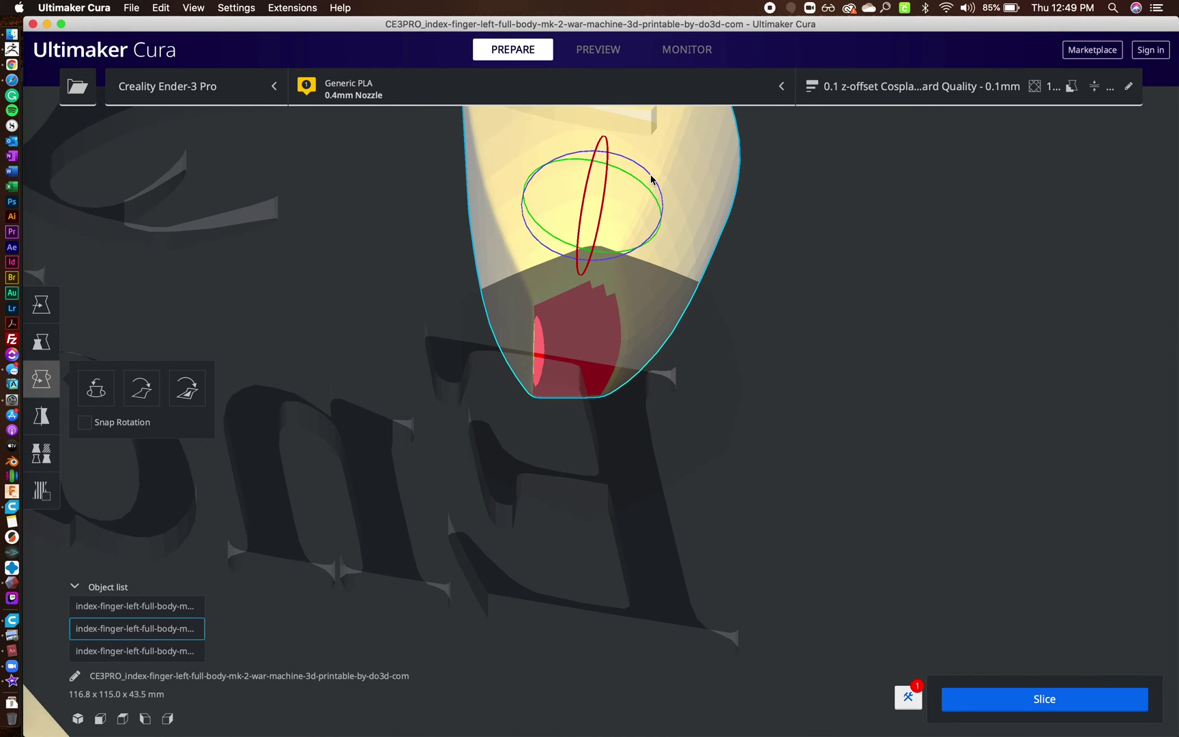
mouse_move(652, 178)
left_mouse_down()
mouse_move(669, 230)
mouse_move(650, 184)
left_mouse_up()
left_click_drag(635, 181, 633, 192)
Nudge the fingertip's rotation about the X axis to level its tip, and check the contact area from below.
right_click_drag(649, 410, 875, 534)
right_click_drag(678, 410, 710, 419)
right_click(710, 419)
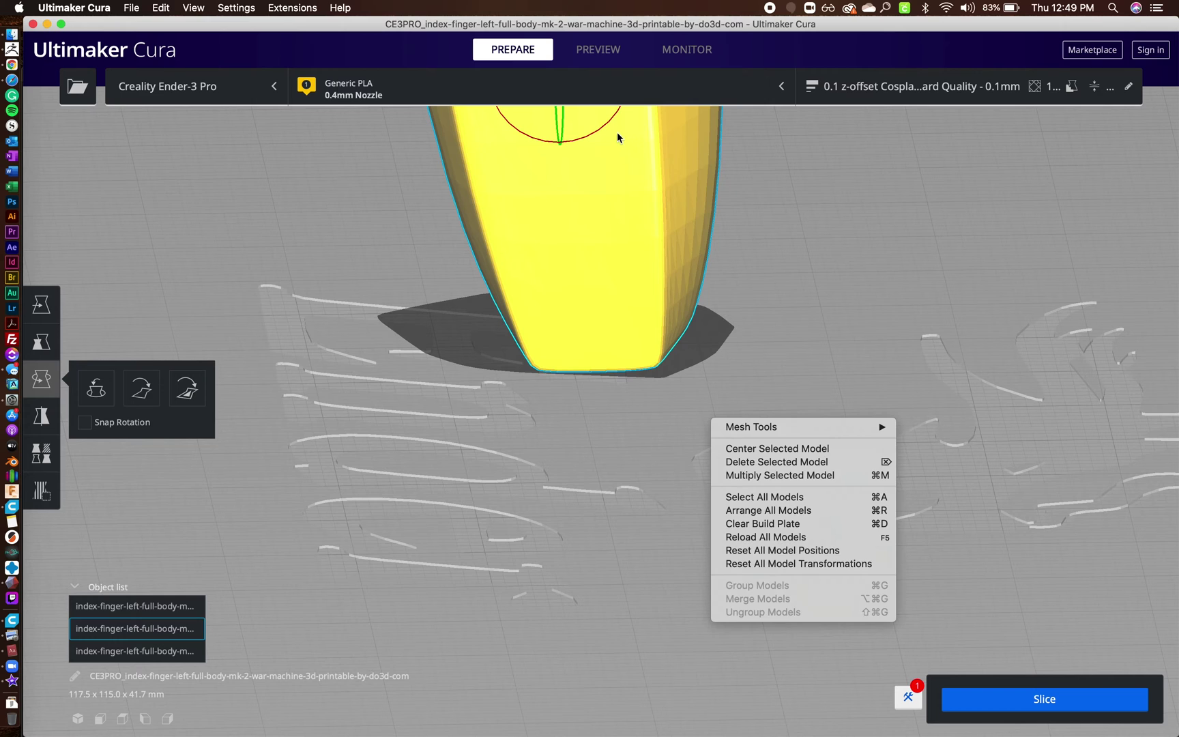
left_click(609, 122)
left_click_drag(609, 123, 609, 131)
right_click_drag(676, 443, 678, 295)
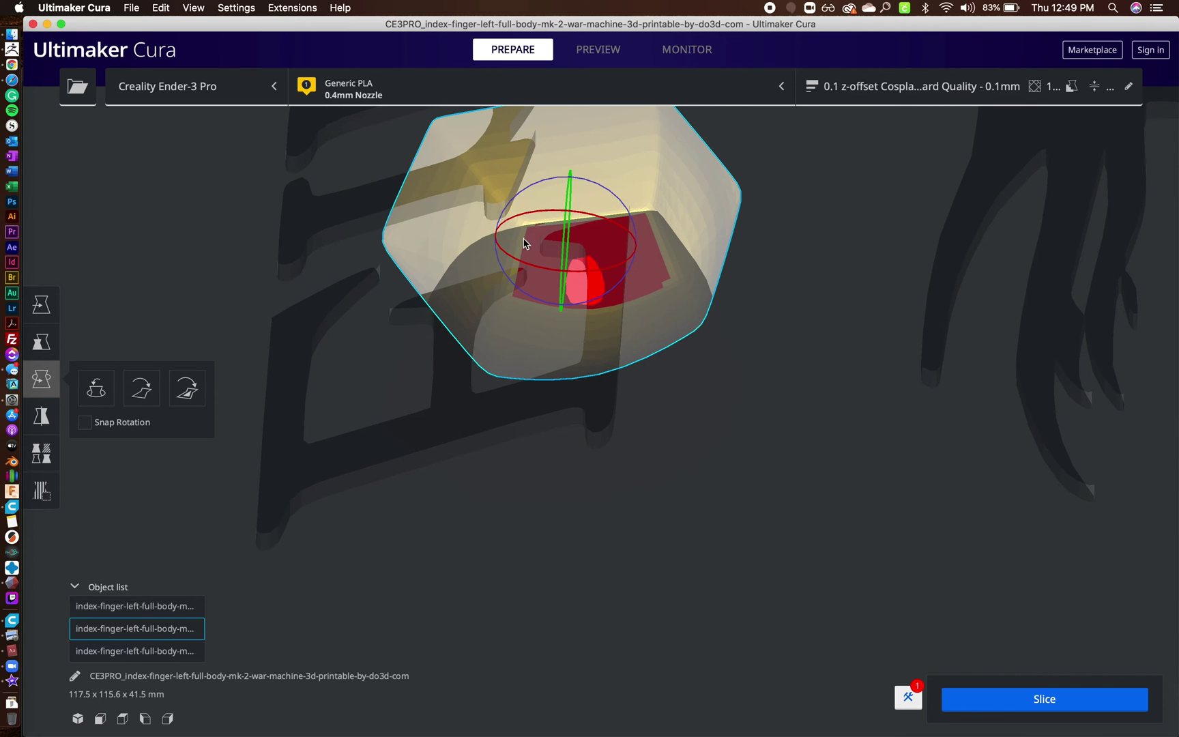
Add a support blocker cube at the base of the fingertip piece.
right_click_drag(832, 271, 766, 478)
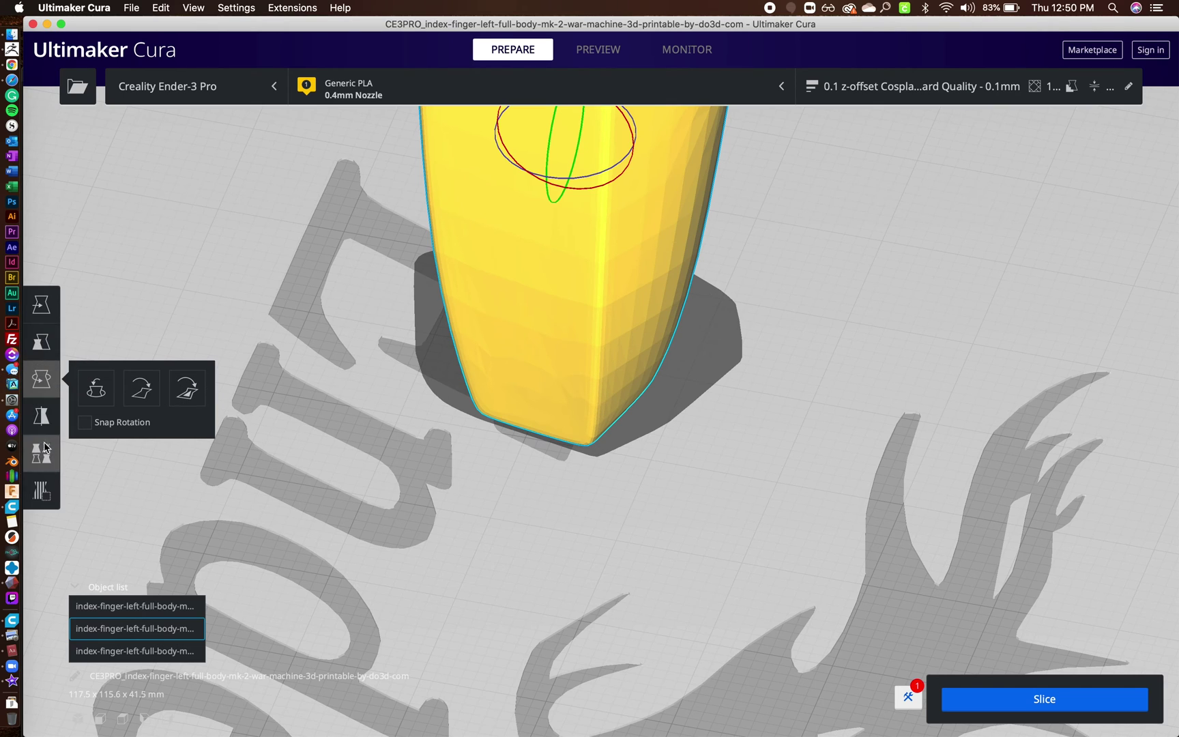
left_click(42, 491)
scroll(210, 478, "down", 10)
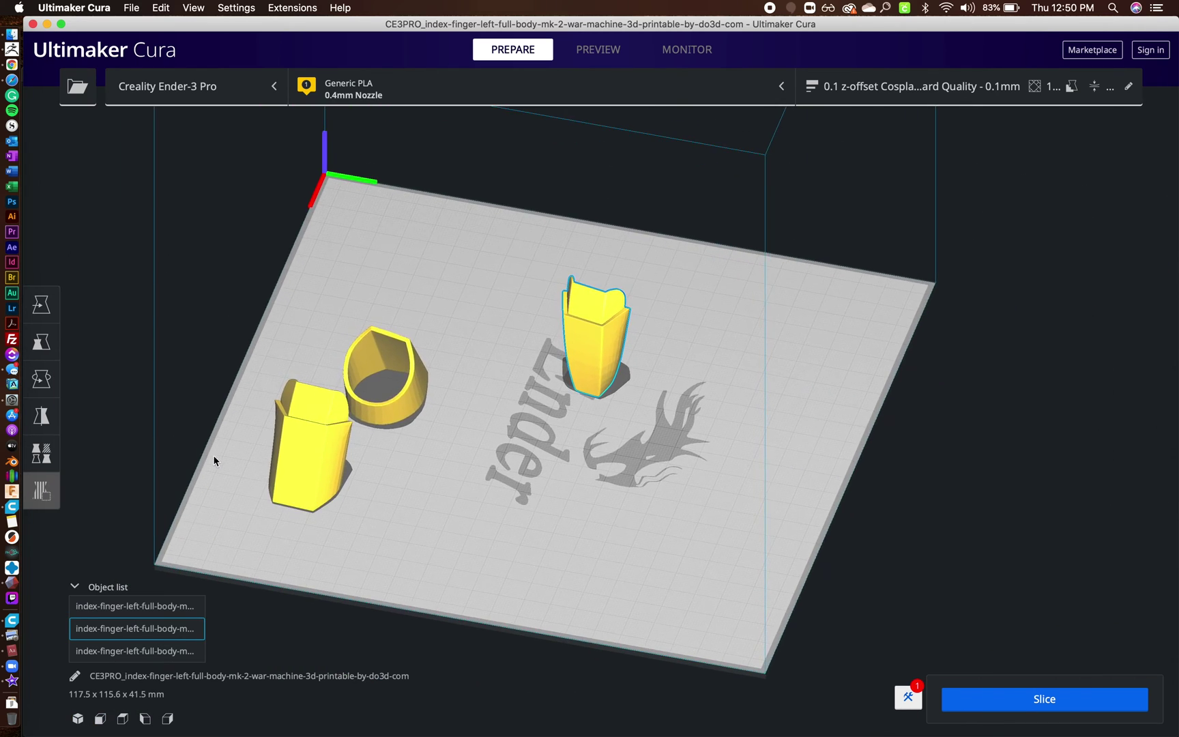
left_click(596, 394)
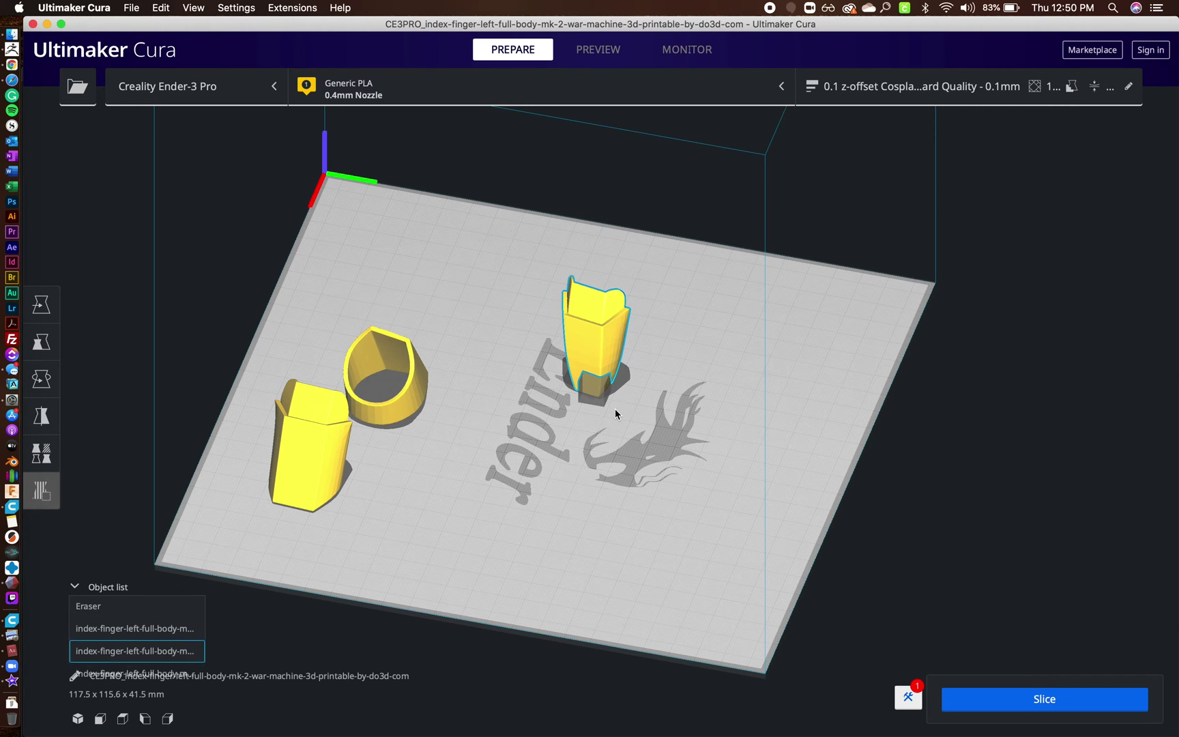
scroll(615, 409, "up", 10)
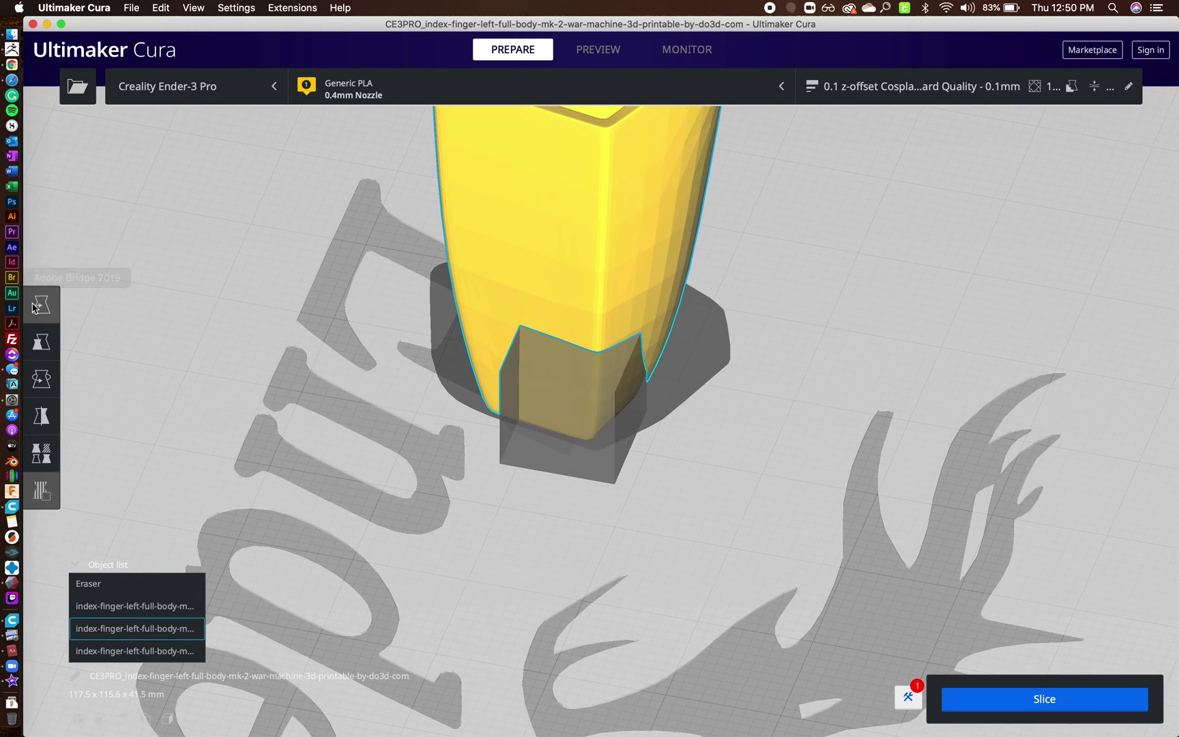
Move the support blocker cube in under the fingertip, to about X -23.9 mm and Y -12.3 mm.
left_click(41, 304)
left_click(619, 448)
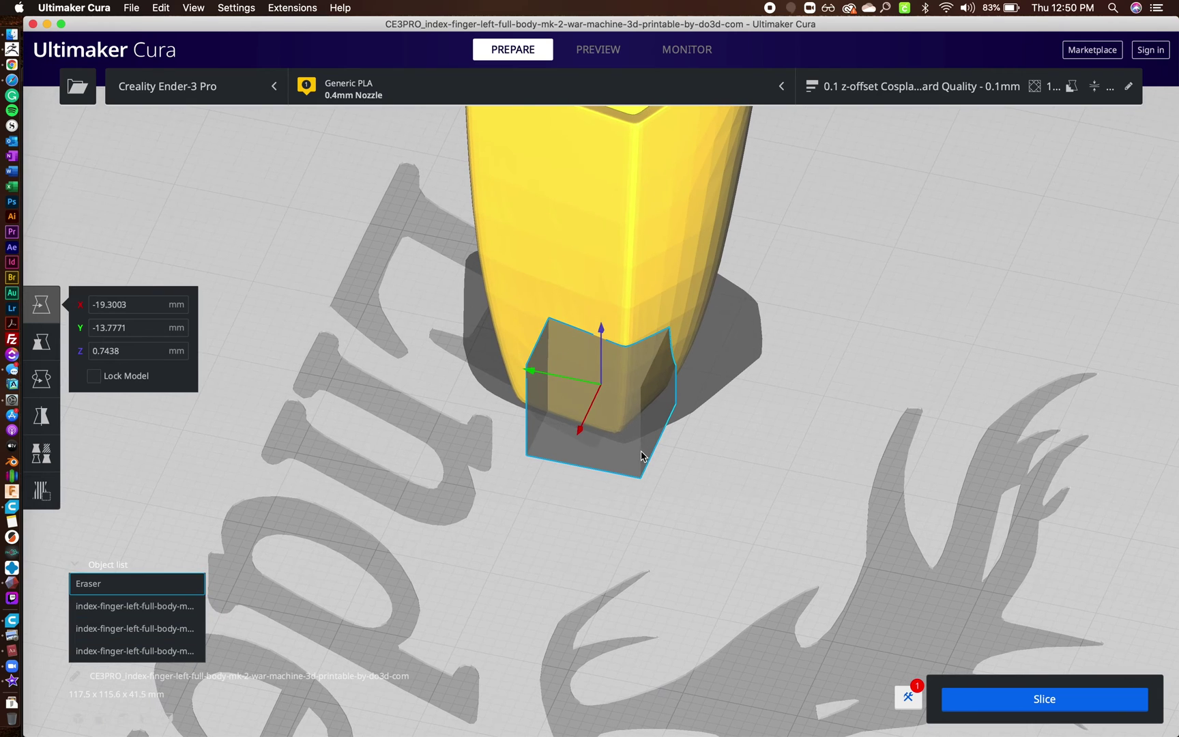
left_click_drag(629, 431, 608, 404)
Rotate the fingertip piece slightly about the vertical axis in the top view to square it with the blocker cube.
left_click(673, 273)
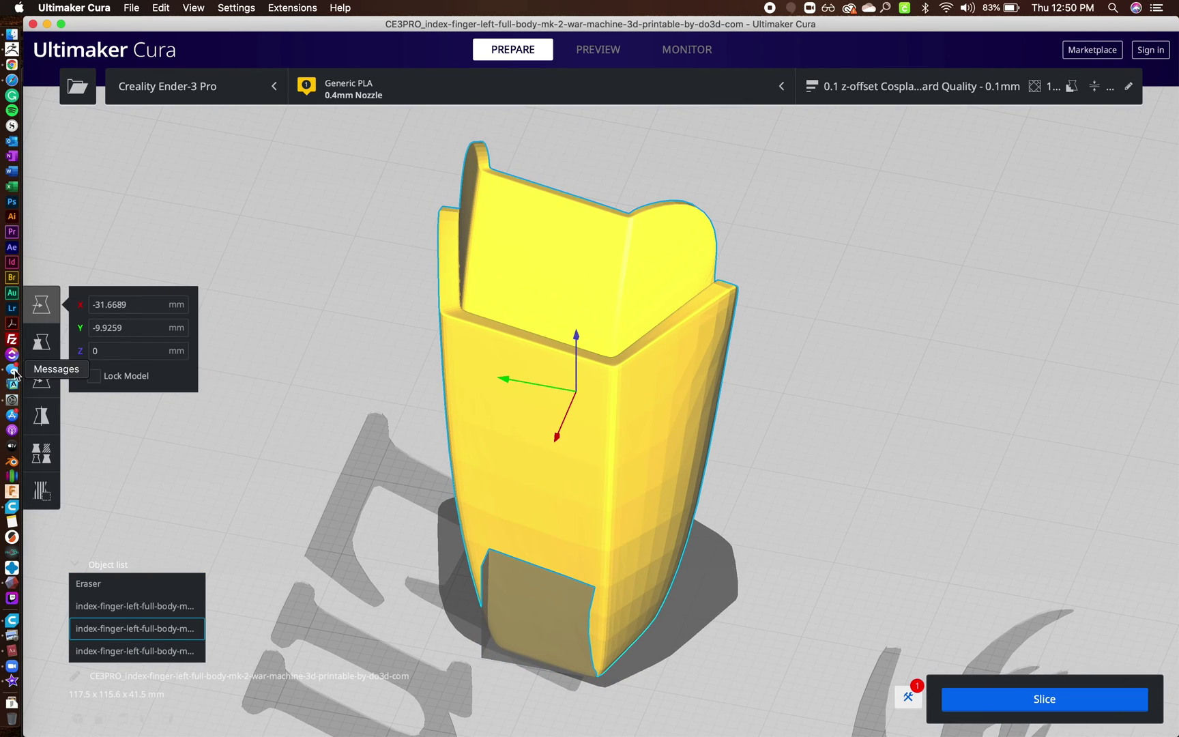
left_click(38, 382)
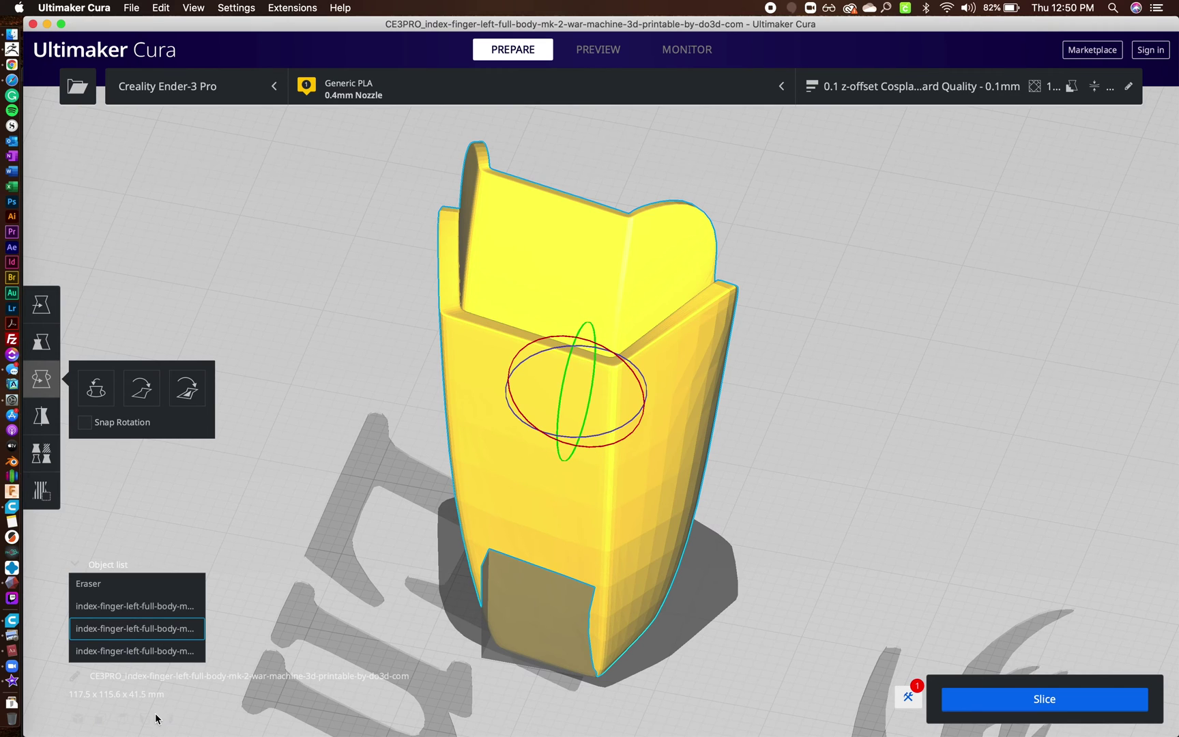
left_click(123, 720)
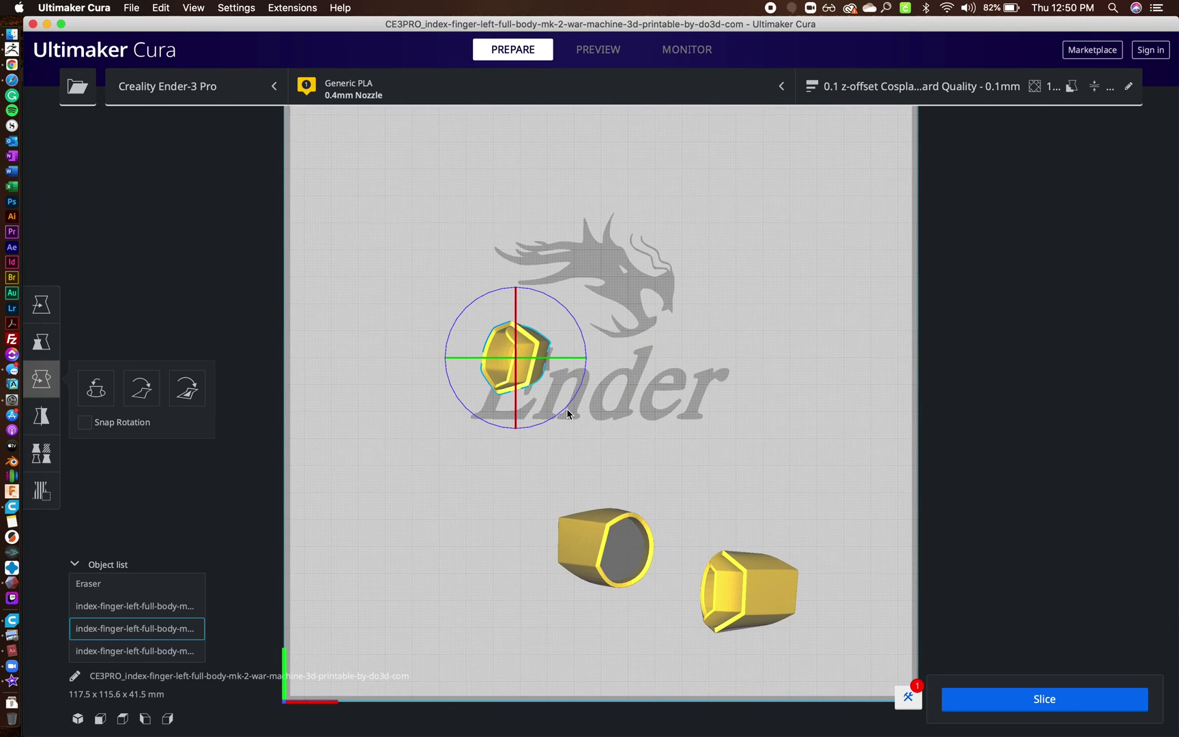
left_click_drag(568, 410, 580, 389)
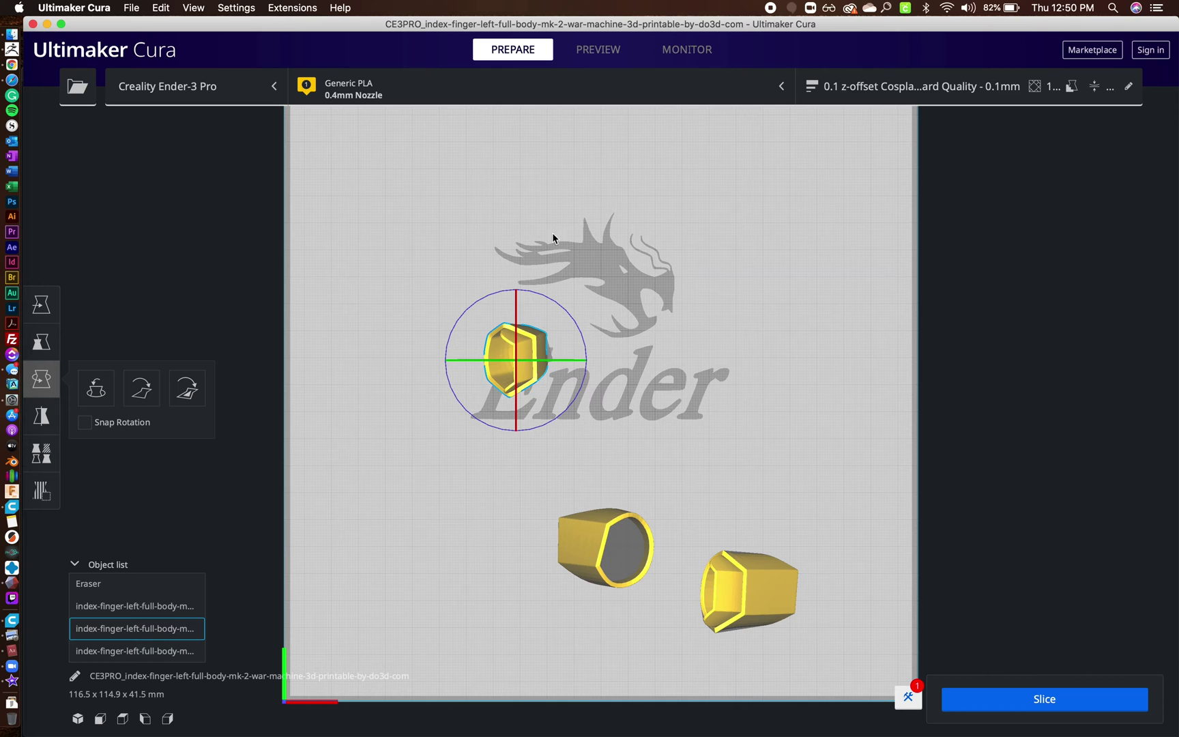
Turn off uniform scaling for the blocker cube and enlarge it to about 12.8 by 13.1 by 10.9 mm.
right_click_drag(650, 428, 439, 311)
scroll(725, 589, "up", 5)
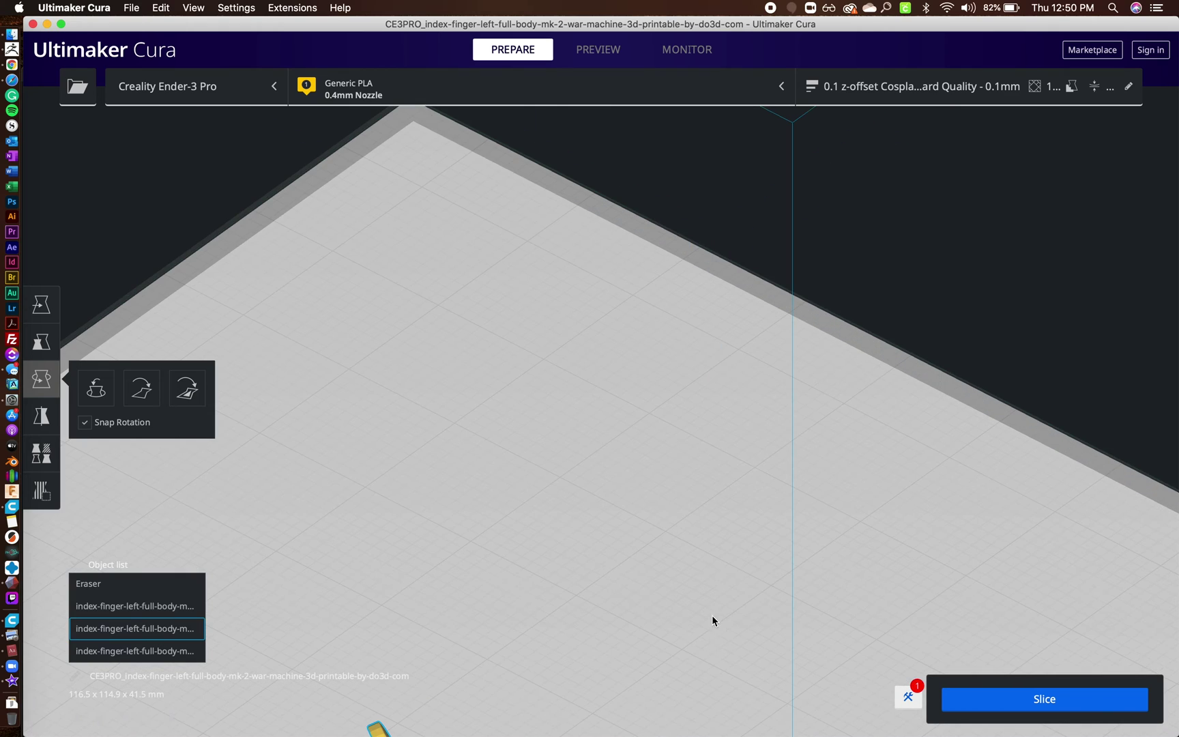
scroll(712, 605, "down", 2)
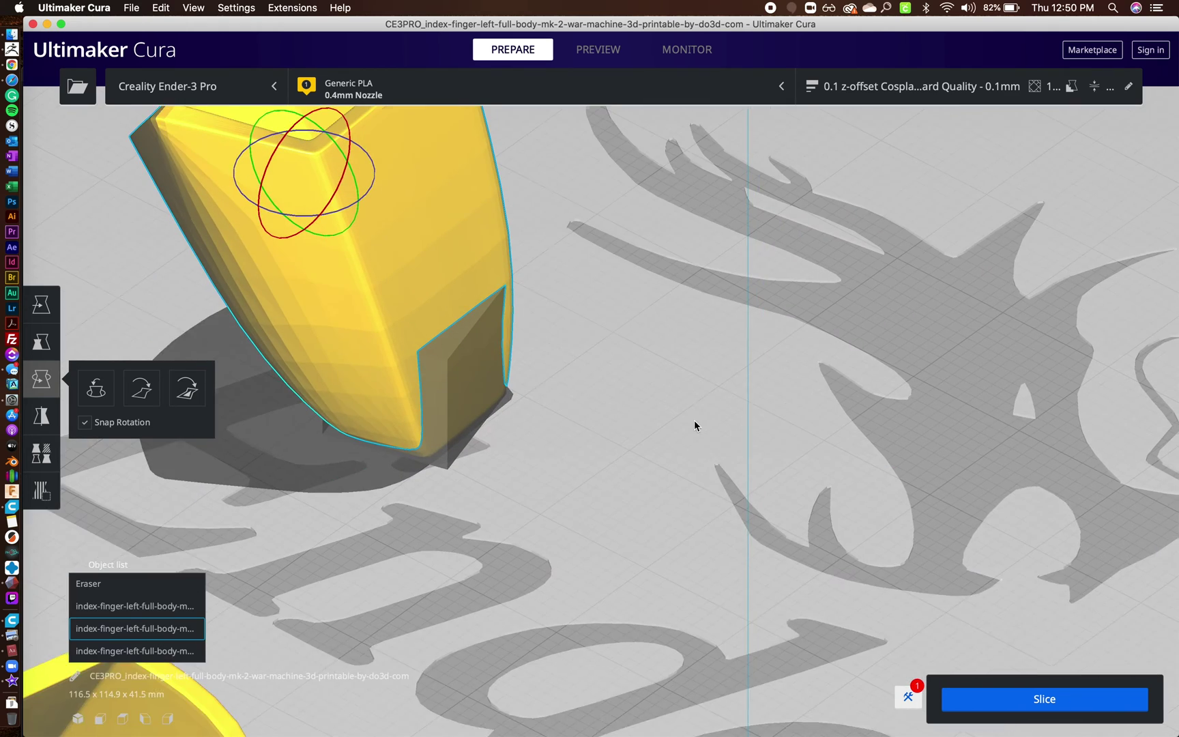
left_click(462, 454)
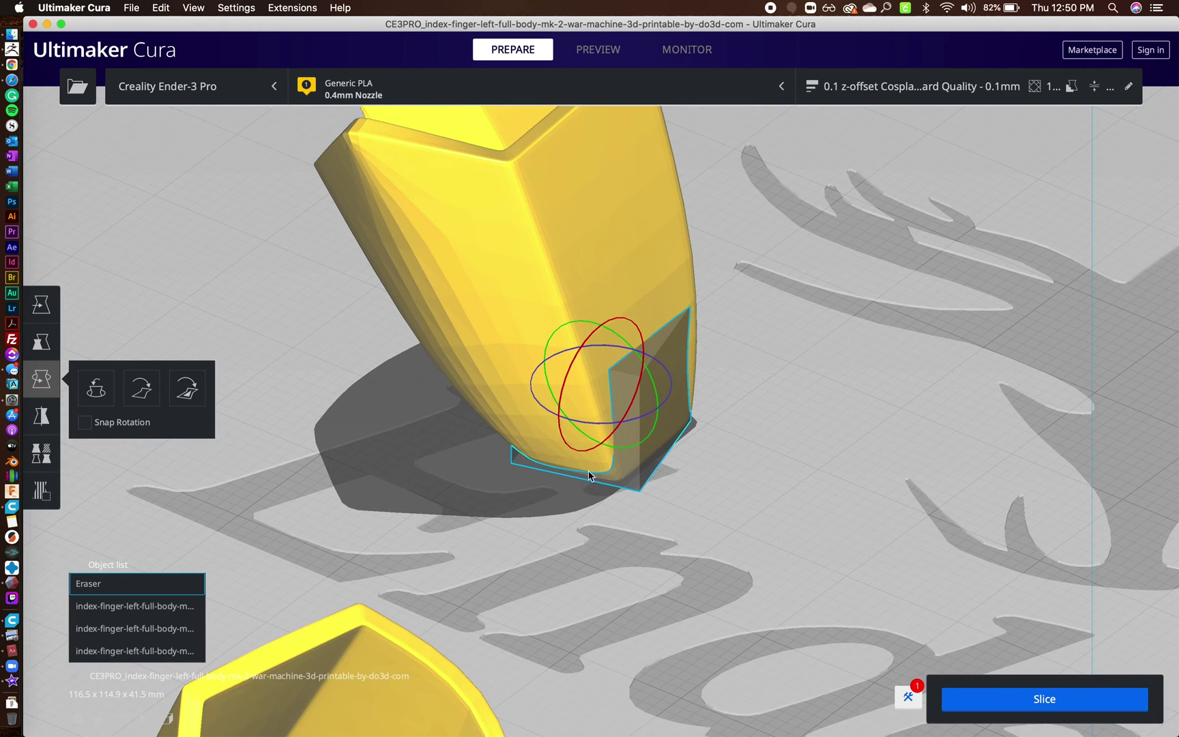
left_click(41, 341)
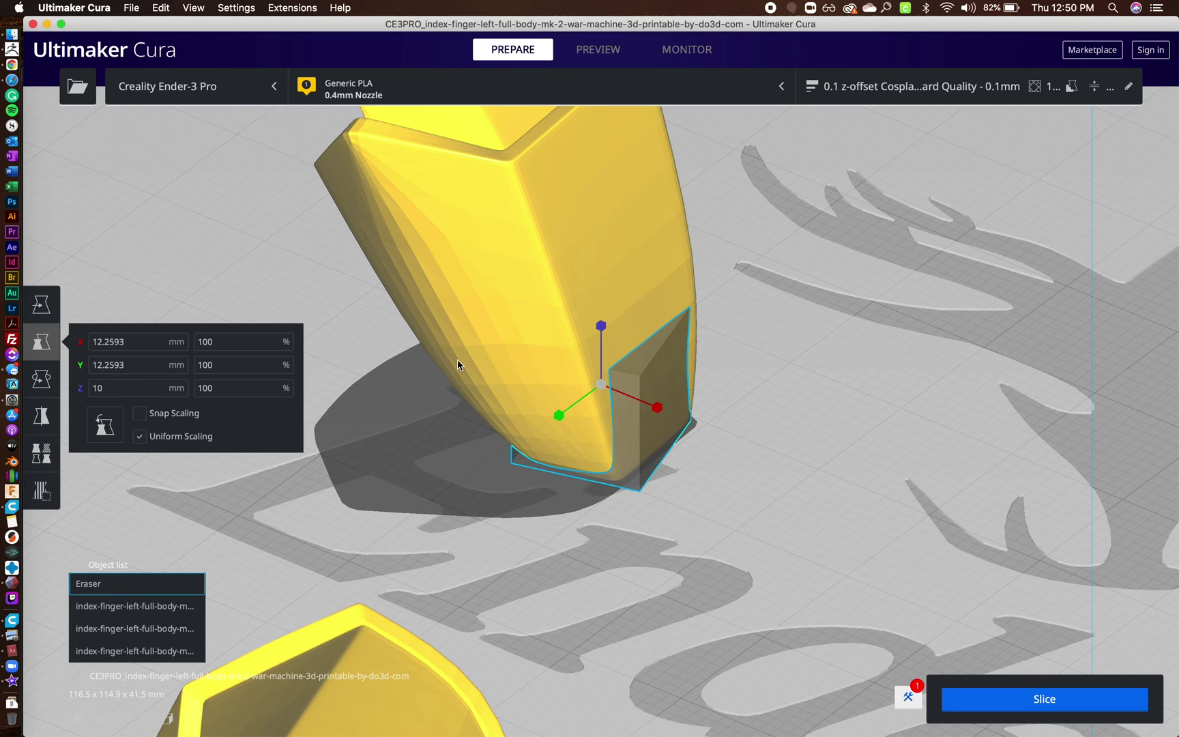
left_click_drag(600, 332, 599, 341)
left_click(140, 437)
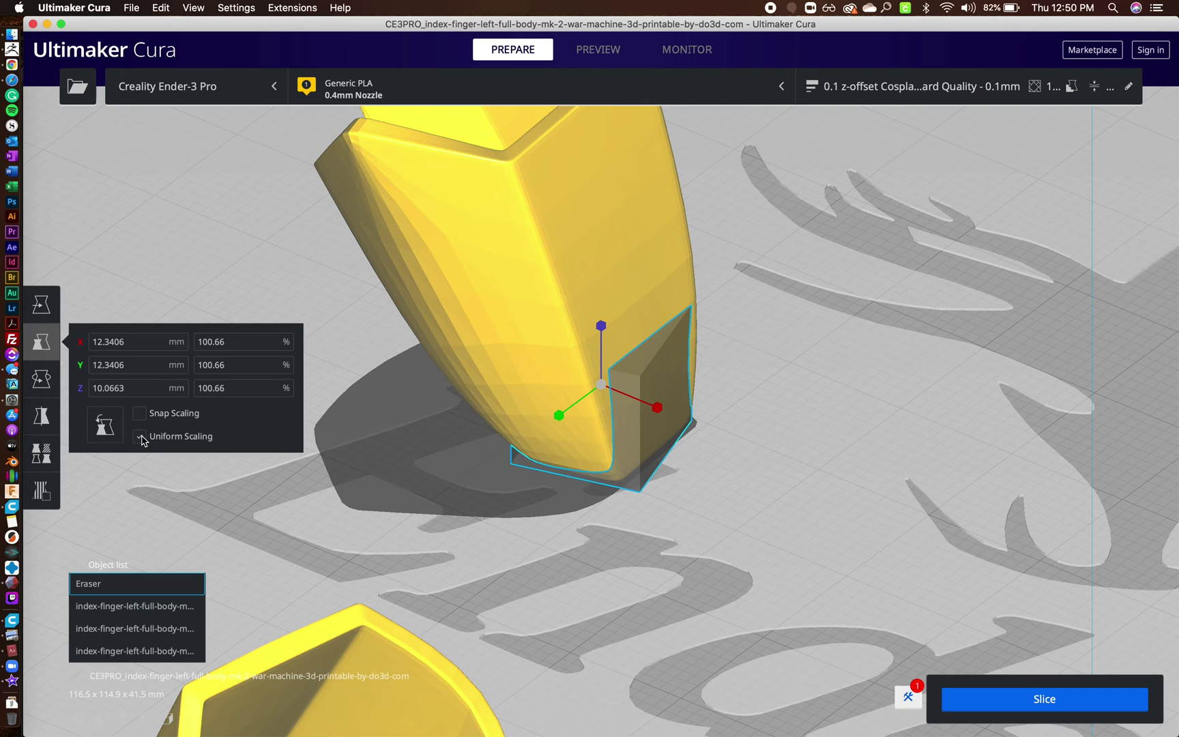
mouse_move(603, 329)
left_mouse_down()
mouse_move(603, 402)
mouse_move(600, 325)
left_mouse_up()
mouse_move(606, 396)
left_mouse_down()
mouse_move(589, 372)
mouse_move(667, 424)
mouse_move(450, 371)
mouse_move(652, 410)
mouse_move(553, 407)
mouse_move(608, 314)
mouse_move(599, 553)
mouse_move(729, 328)
mouse_move(642, 375)
mouse_move(609, 413)
mouse_move(612, 427)
mouse_move(613, 416)
left_mouse_up()
left_click_drag(600, 334, 601, 345)
Set the cube's height to 5 mm and lower it to about Z -1.4 mm around the fingertip's base.
left_click(110, 388)
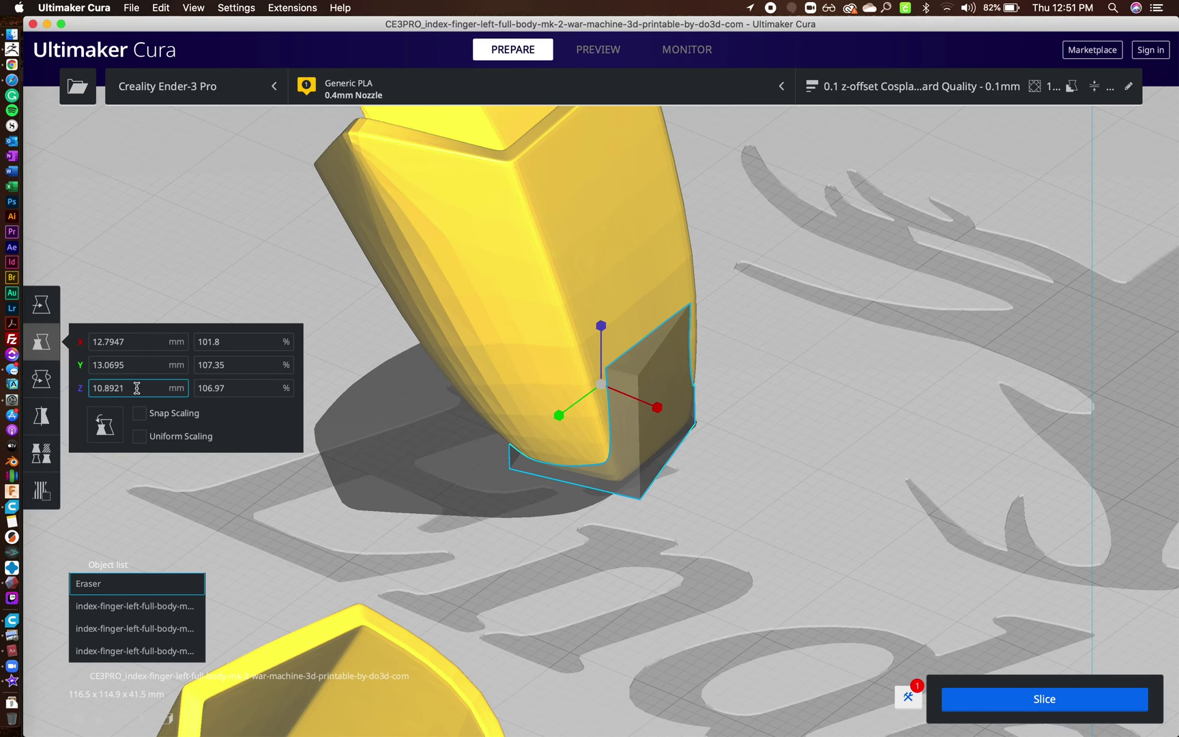
key("super+a")
type("5")
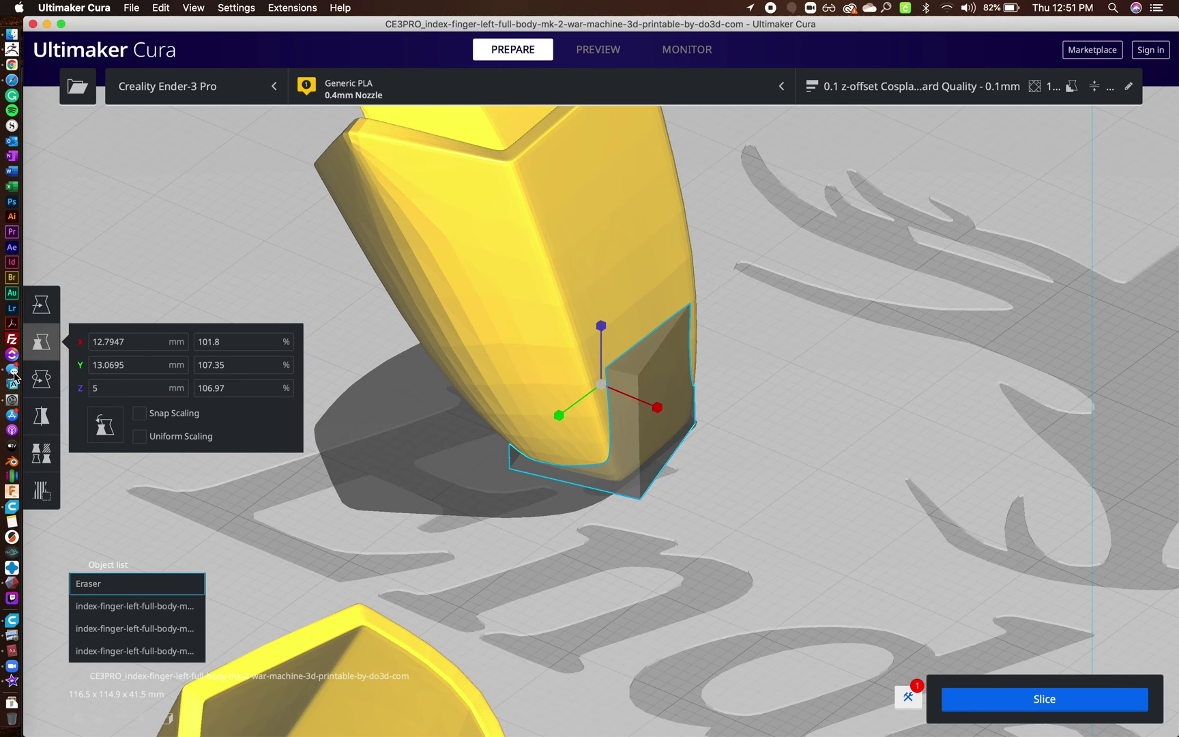
key("Return")
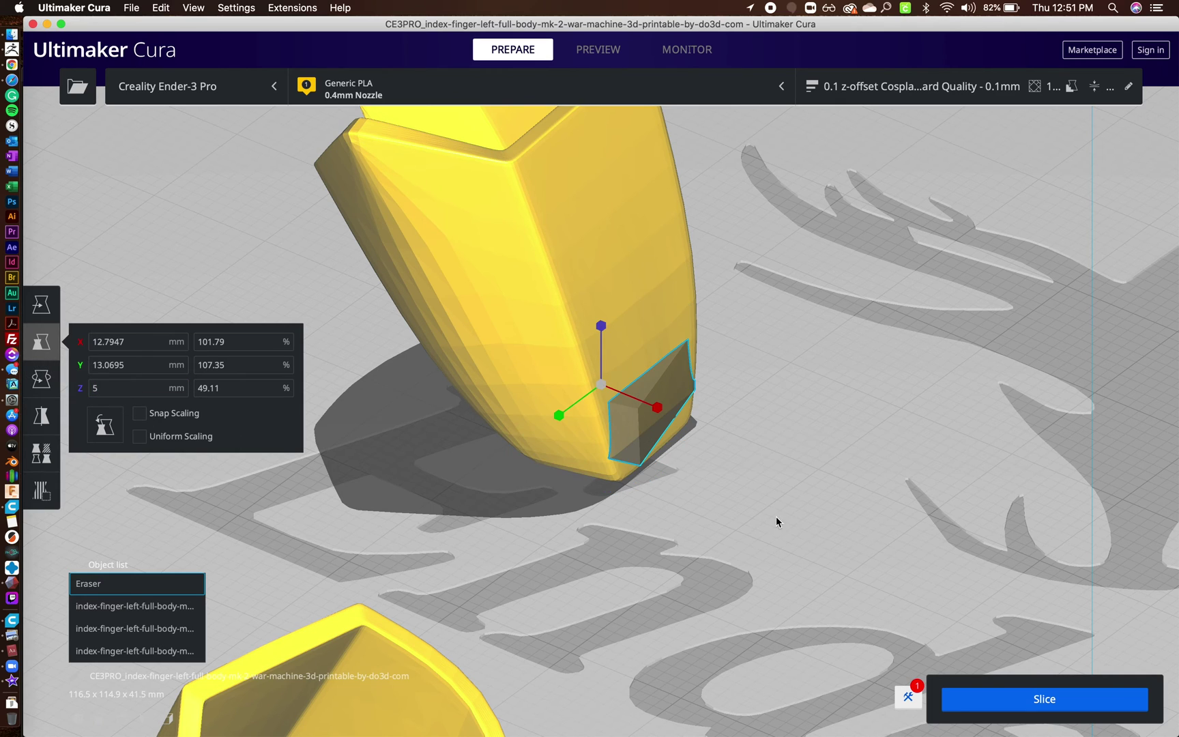
key("t")
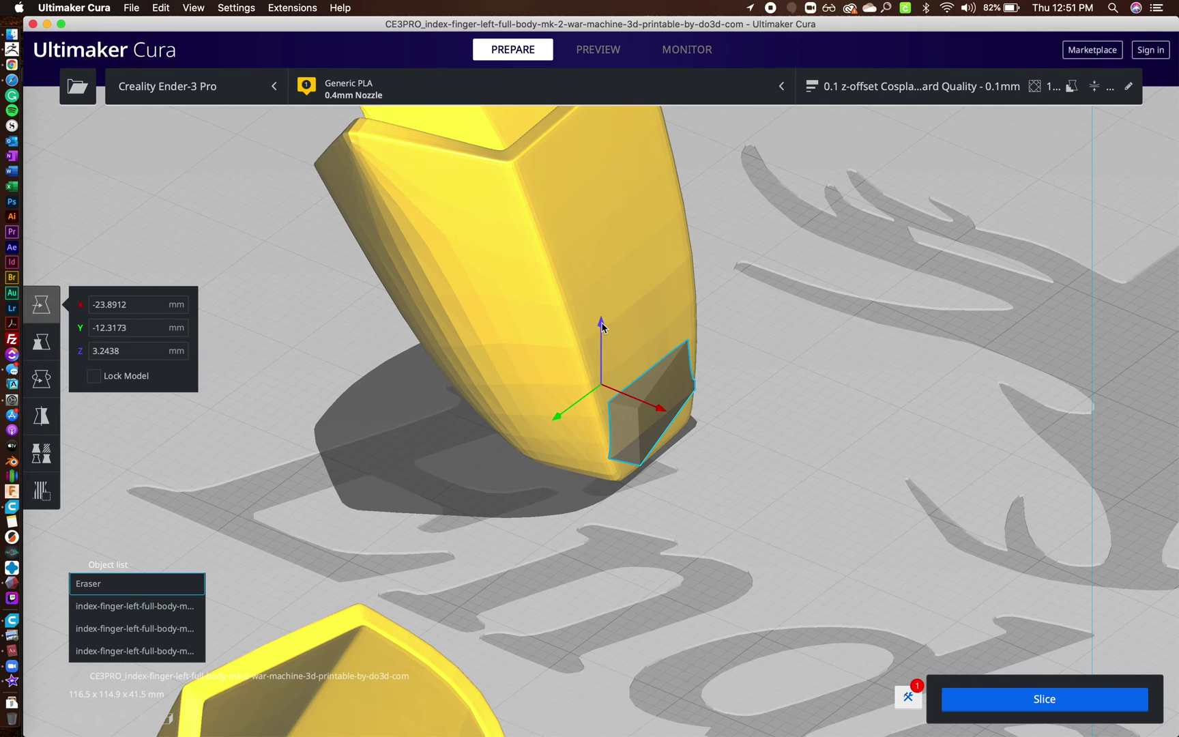
mouse_move(602, 326)
left_mouse_down()
mouse_move(605, 406)
mouse_move(602, 385)
left_mouse_up()
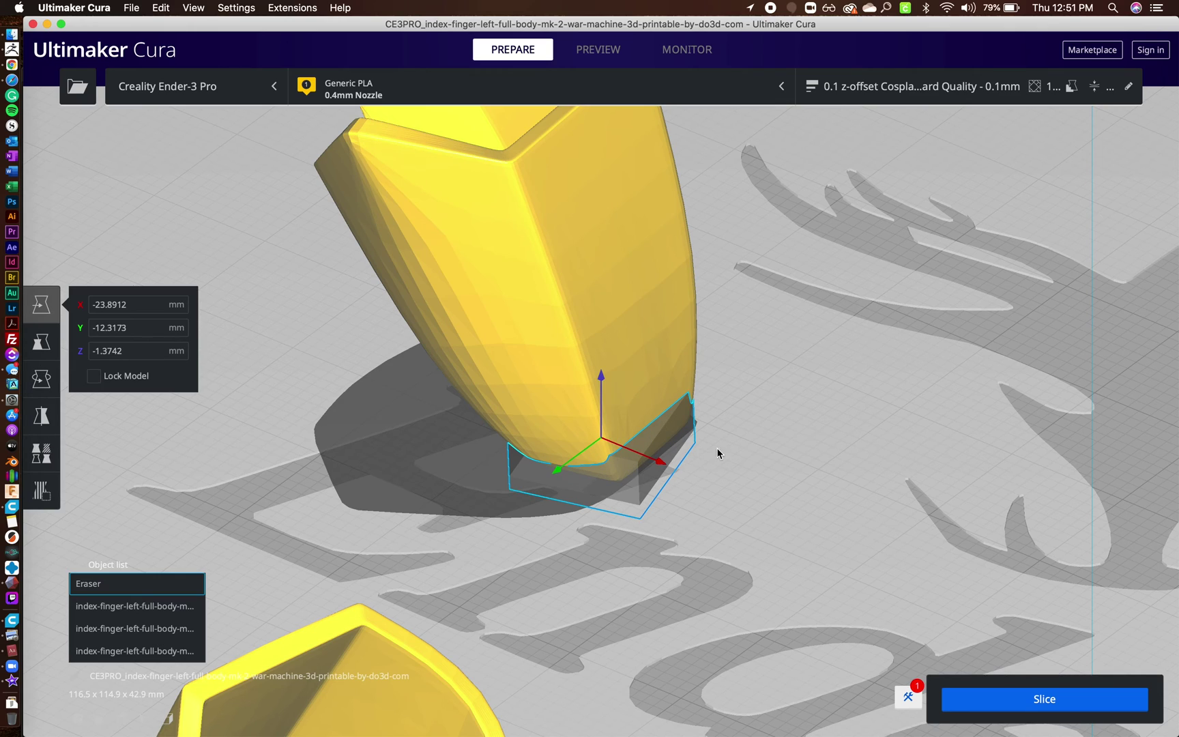
Rotate the cube slightly about the vertical axis to align it with the fingertip's base.
right_click_drag(798, 493, 536, 496)
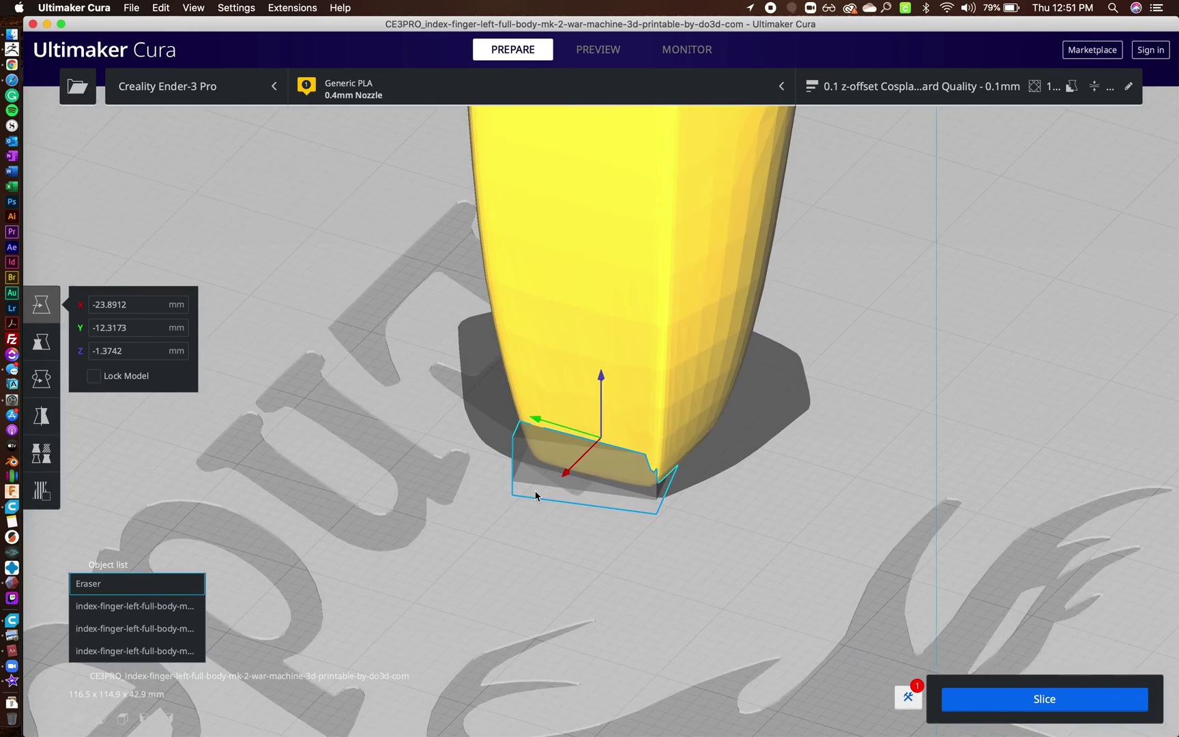
left_click(45, 386)
left_click_drag(671, 440, 669, 451)
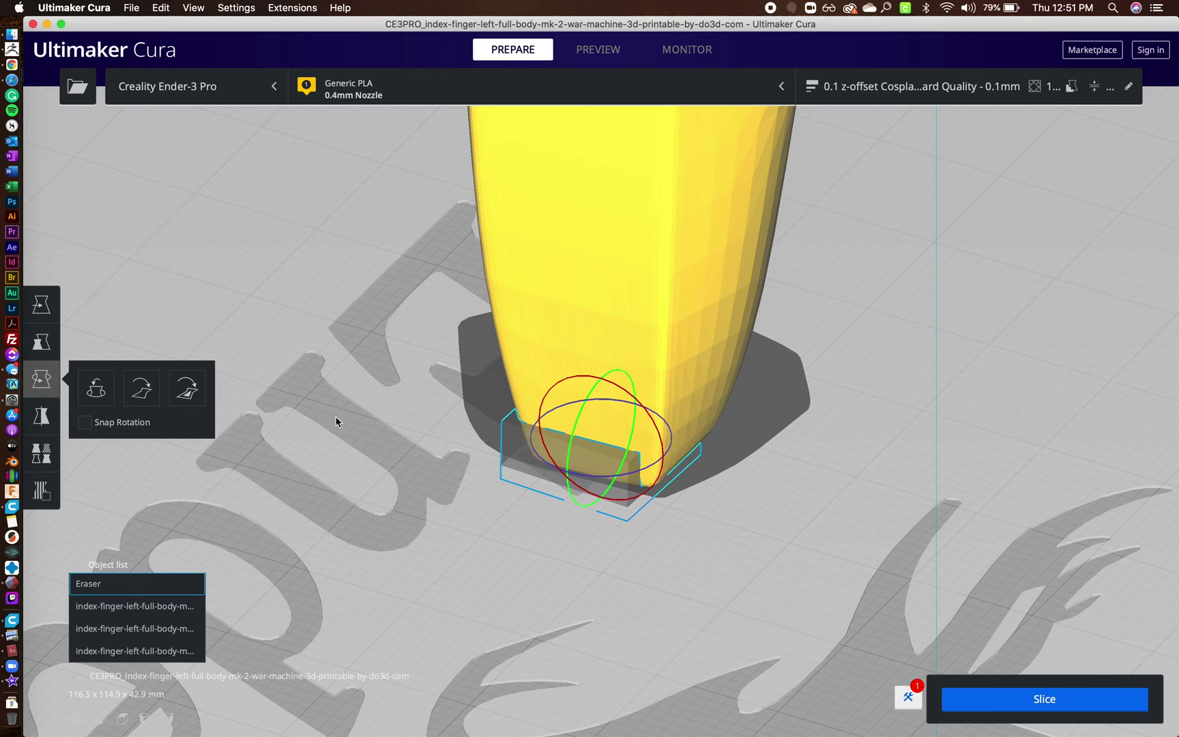
Set the cube's Y size to 15 mm so it spans the width of the fingertip's base.
left_click(41, 341)
left_click_drag(533, 419, 425, 412)
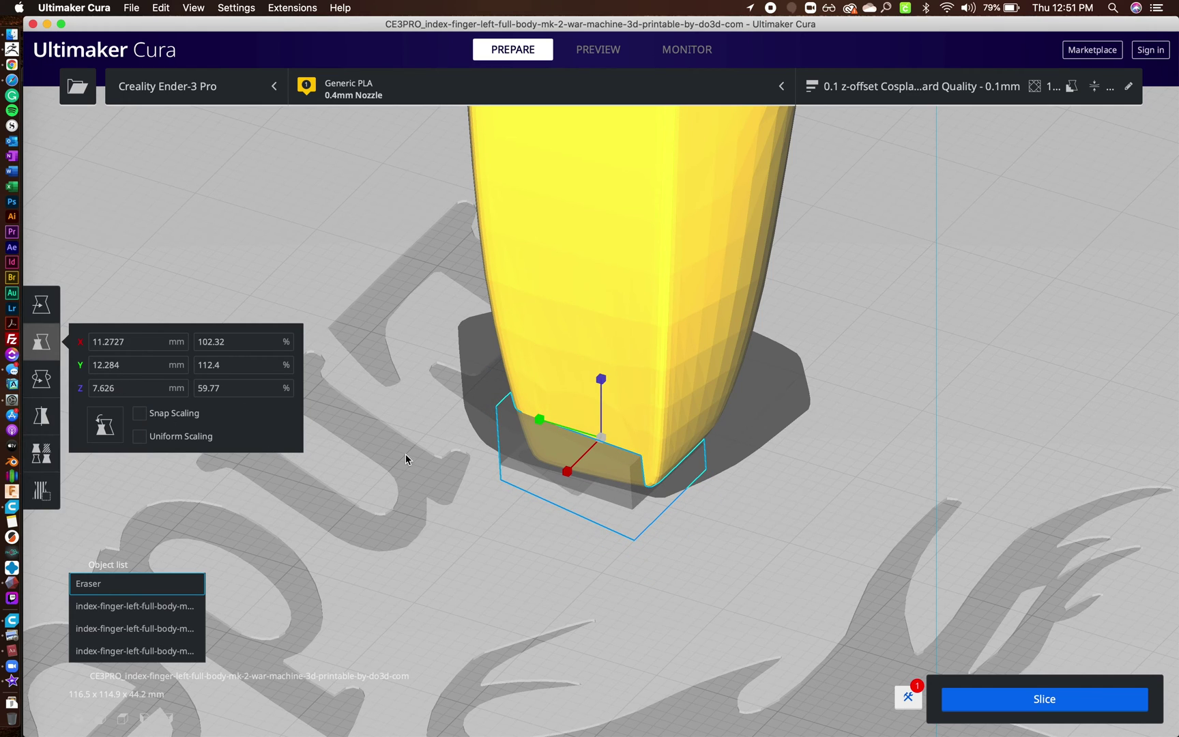
key("super+z")
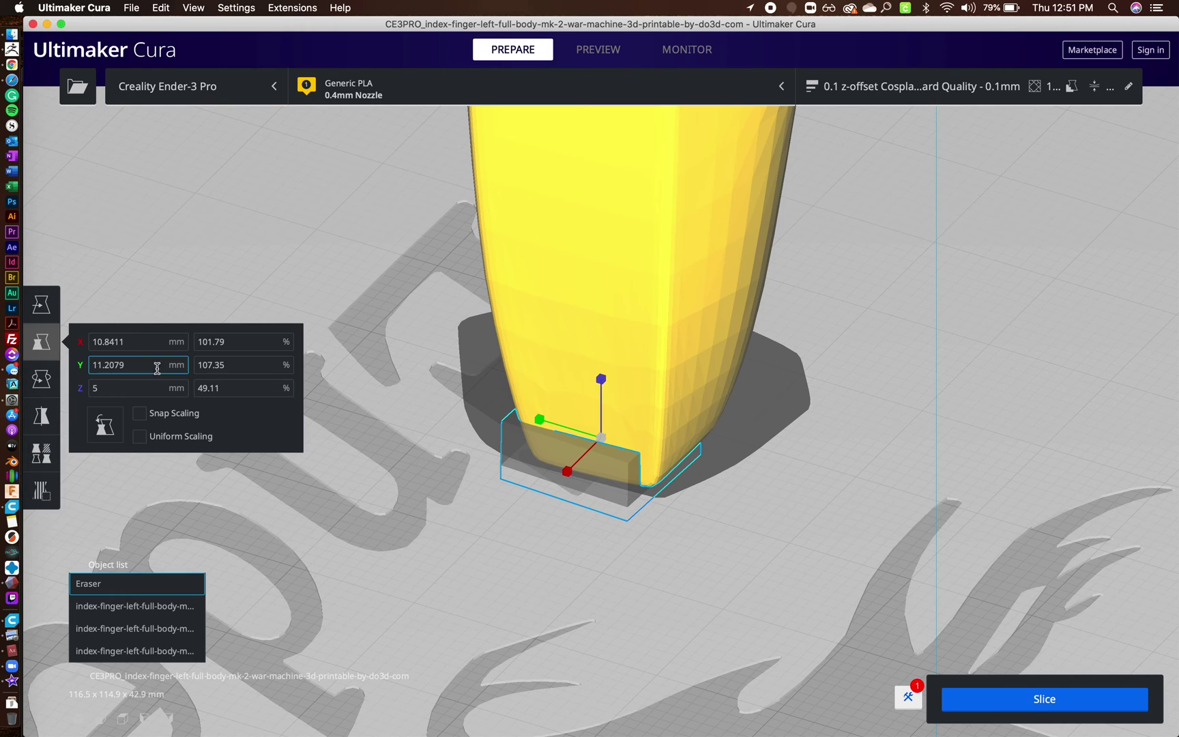
double_click(140, 364)
type("15")
key("Return")
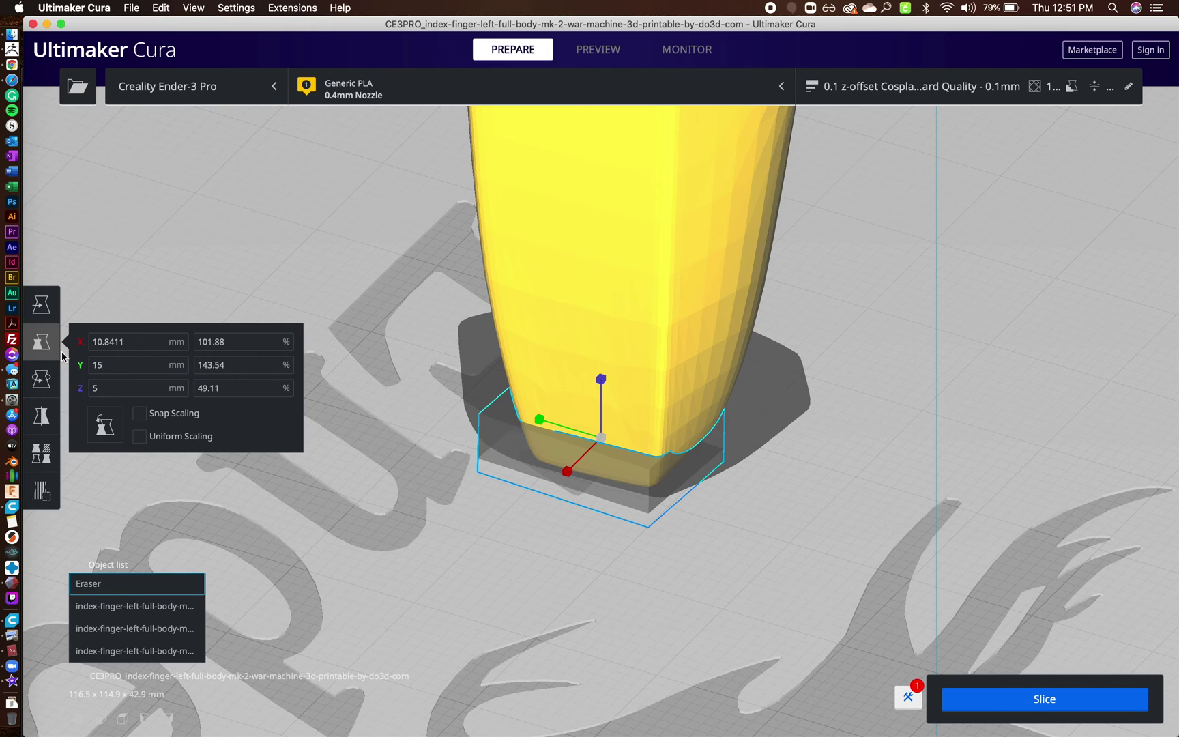
Shift the cube to about X -24.2 mm and Y -13.0 mm to center it around the fingertip's base.
left_click(41, 305)
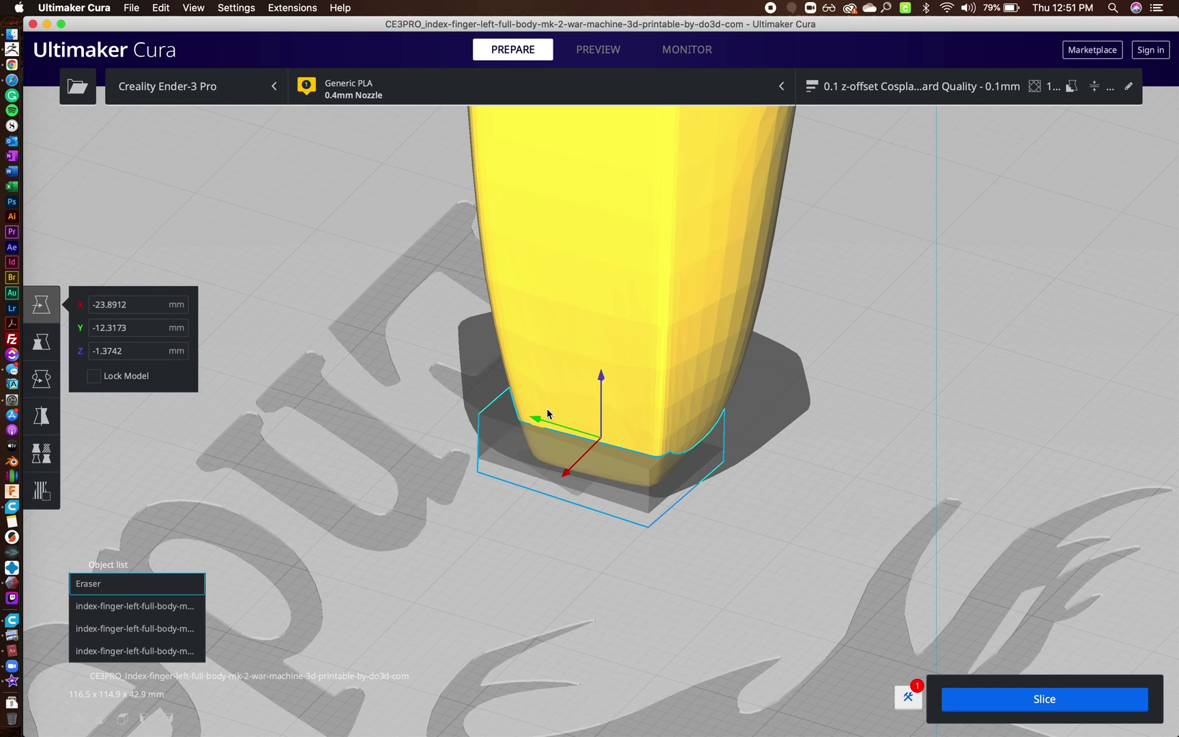
left_click_drag(537, 418, 546, 423)
right_click_drag(942, 522, 667, 492)
left_click_drag(547, 448, 553, 449)
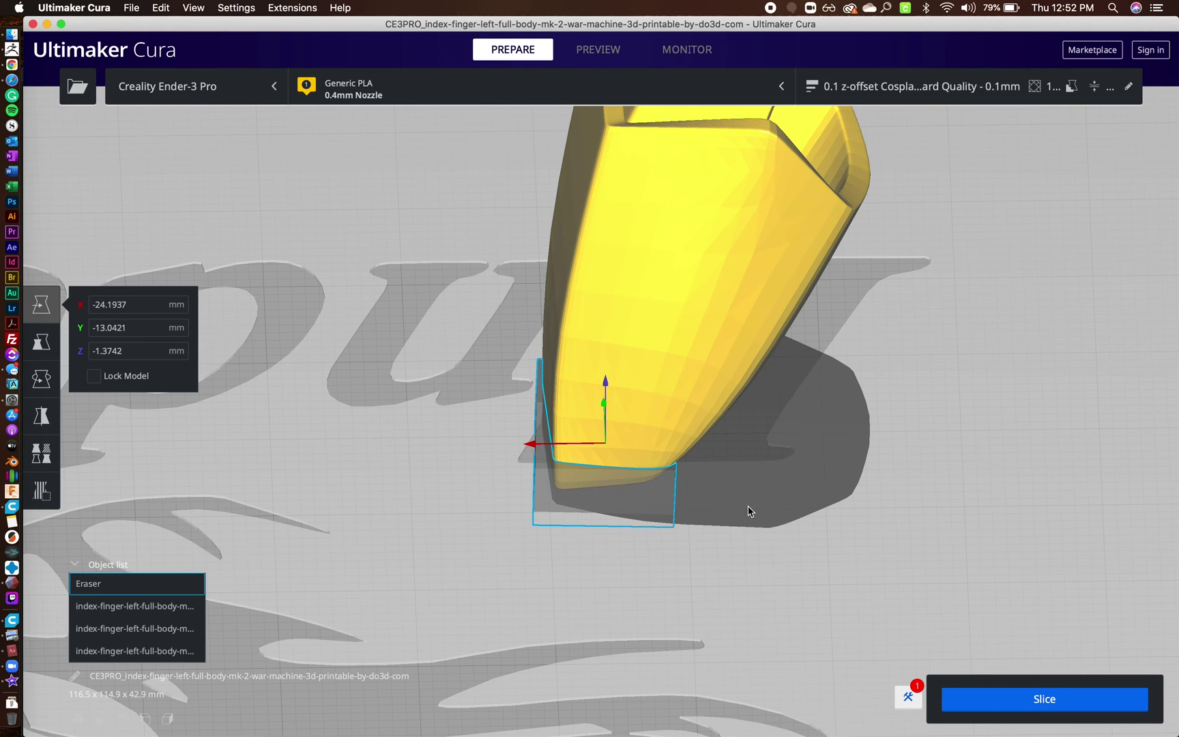
Widen the cube along the X axis so it extends past the fingertip's base.
right_click_drag(745, 511, 580, 458)
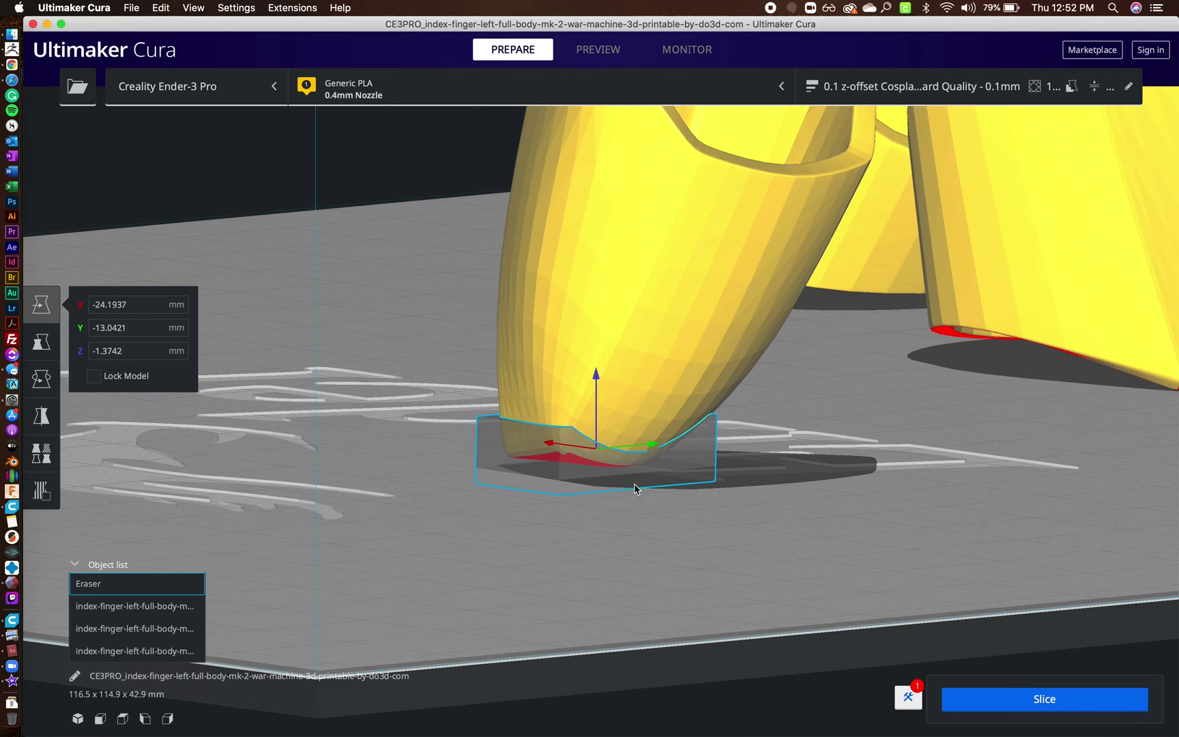
left_click(45, 344)
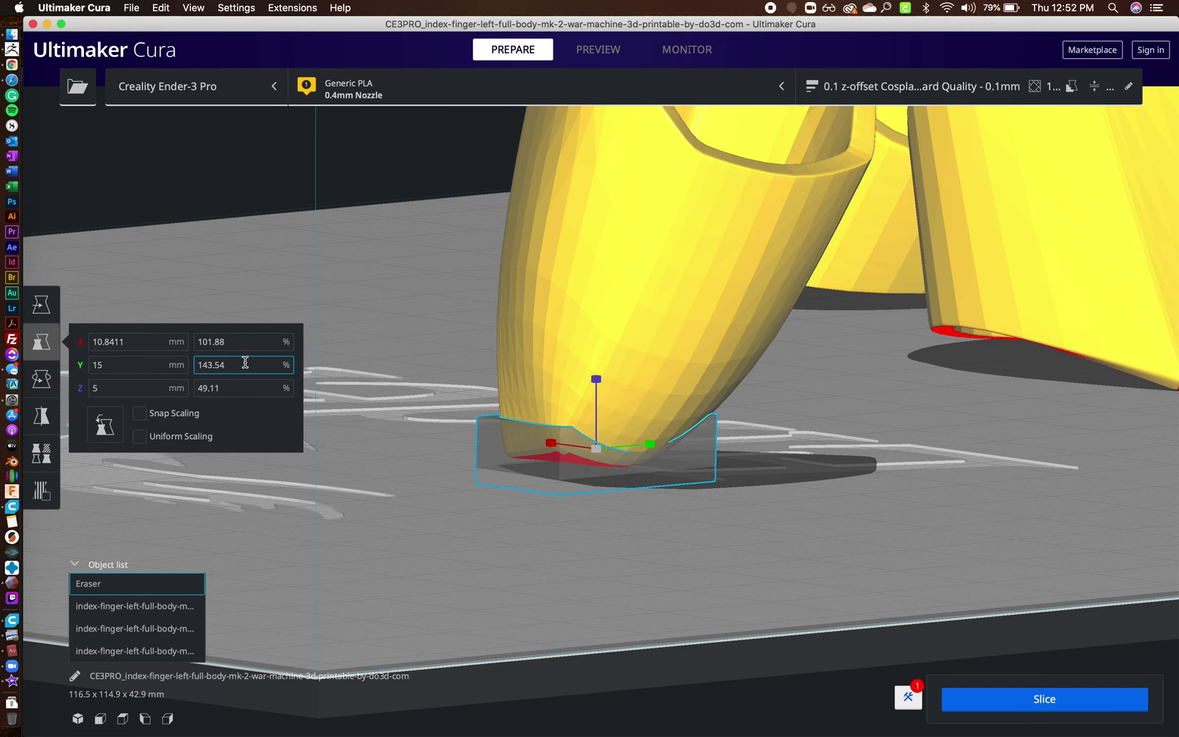
left_click_drag(147, 341, 85, 341)
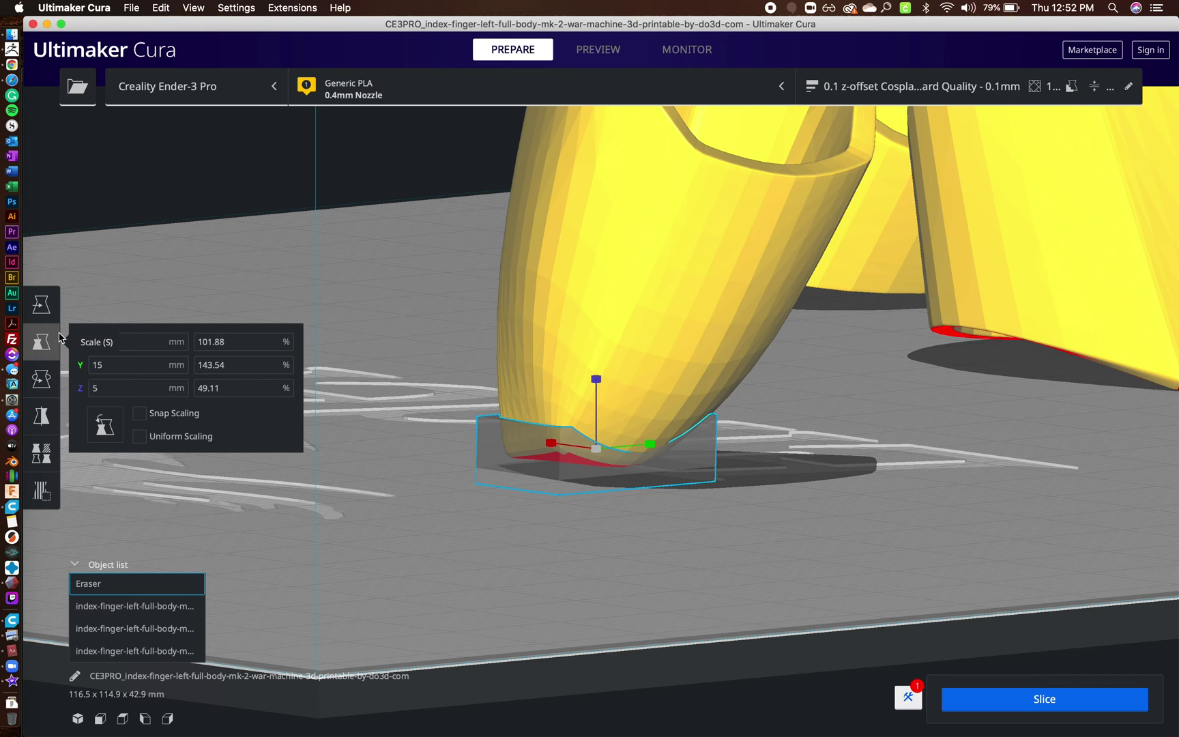
left_click(382, 414)
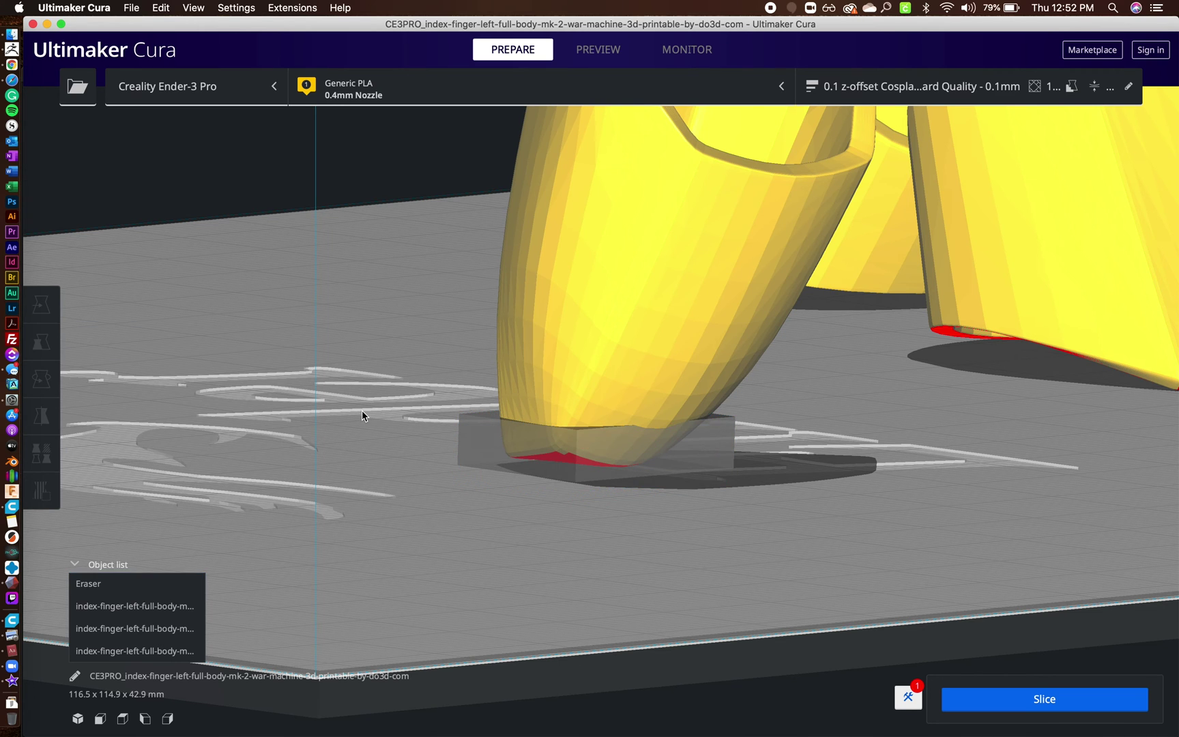
Shift the widened cube along the X axis to about -24.8 mm so it surrounds the fingertip evenly.
mouse_move(362, 415)
right_mouse_down()
mouse_move(440, 460)
mouse_move(539, 468)
mouse_move(606, 453)
mouse_move(395, 411)
mouse_move(500, 448)
mouse_move(614, 461)
mouse_move(586, 469)
right_mouse_up()
left_click(550, 478)
left_click(48, 313)
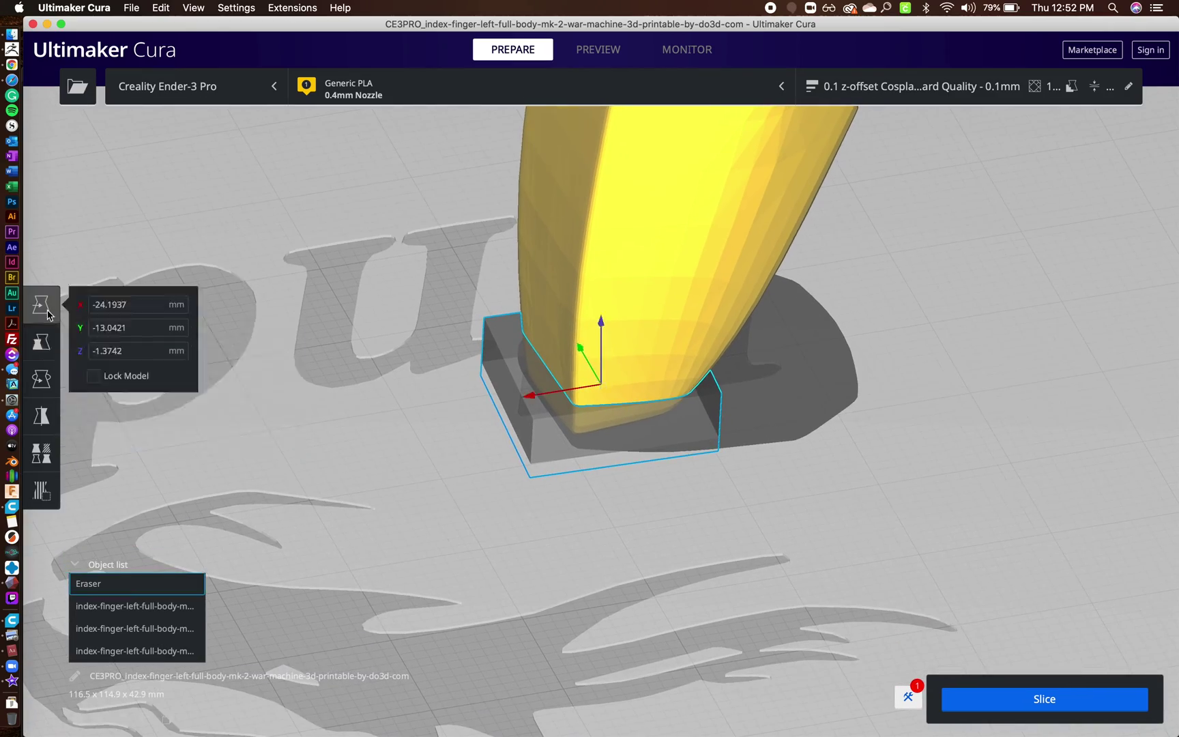
left_click_drag(530, 400, 539, 403)
mouse_move(797, 432)
right_mouse_down()
mouse_move(666, 434)
mouse_move(800, 455)
mouse_move(786, 453)
right_mouse_up()
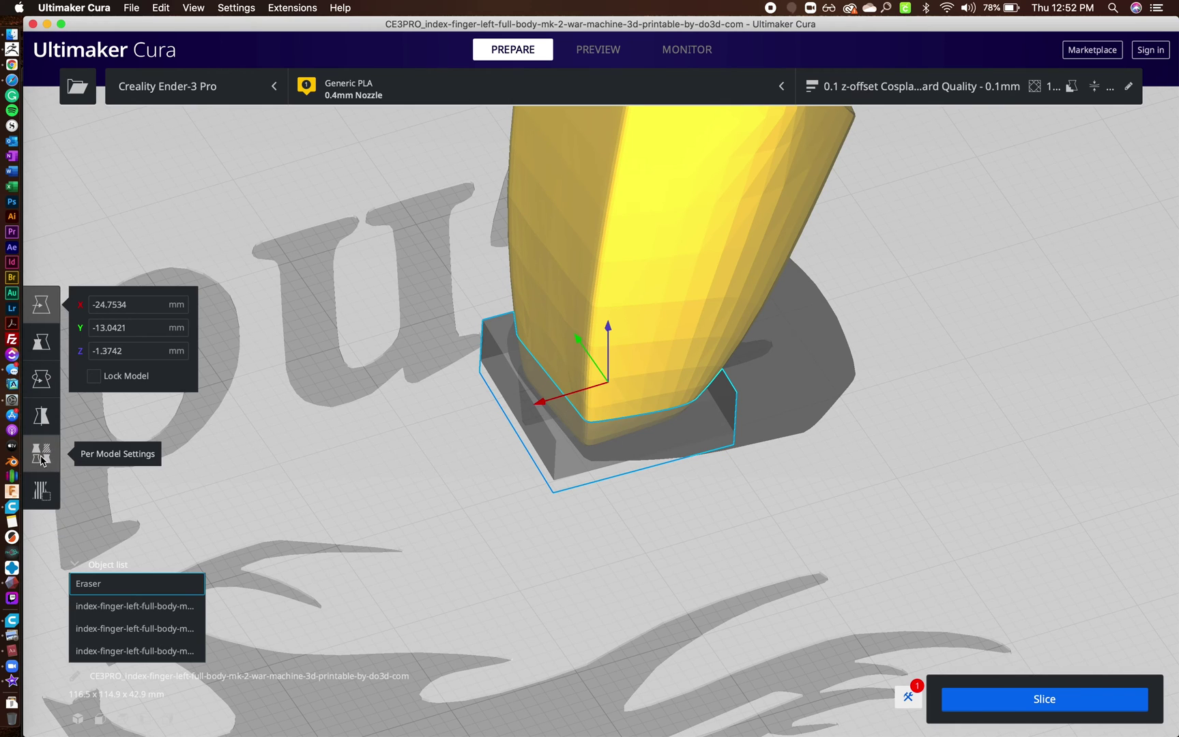
Change the cube's mesh type to Print as support and inspect it around the fingertip's base.
left_click(43, 460)
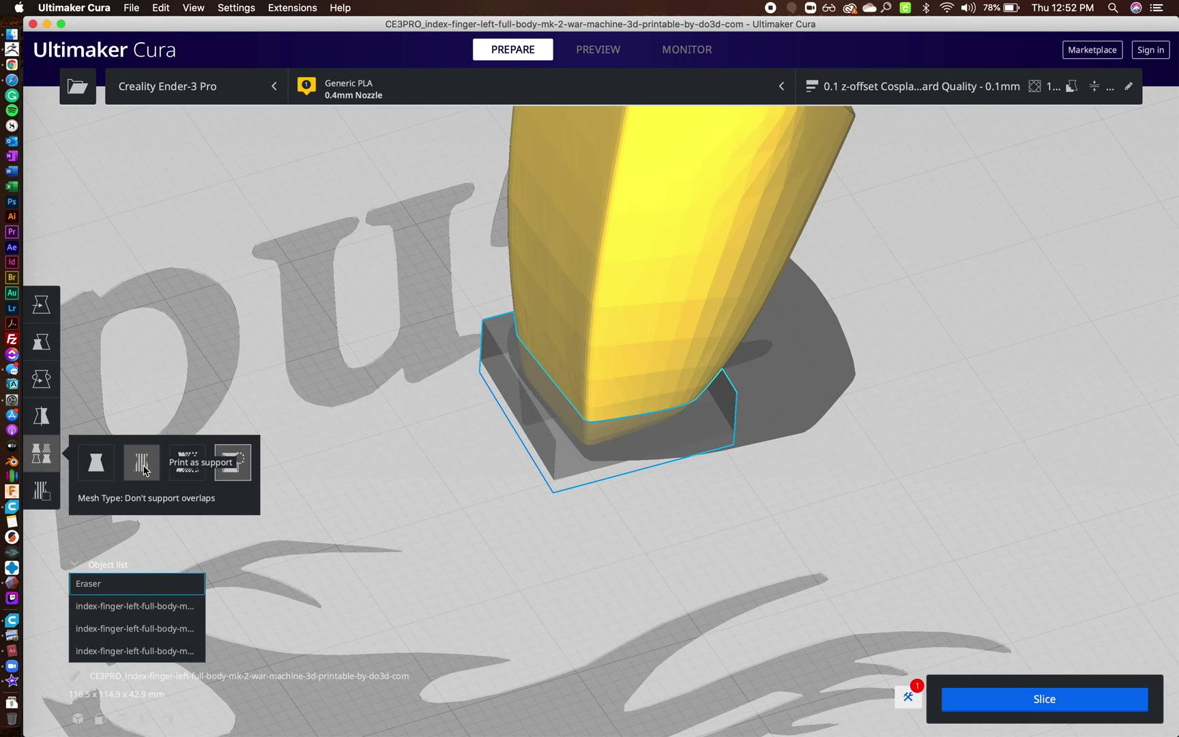
left_click(144, 469)
left_click(545, 494)
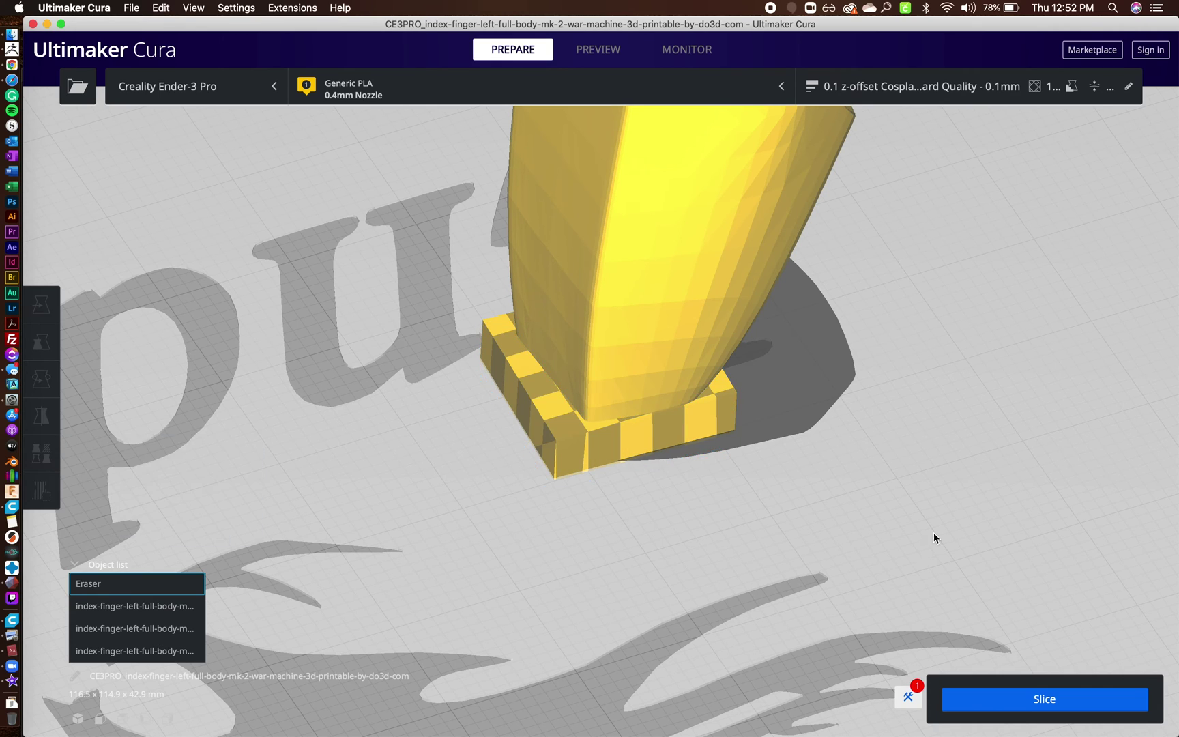
mouse_move(900, 522)
right_mouse_down()
mouse_move(786, 485)
mouse_move(778, 273)
mouse_move(911, 479)
mouse_move(992, 500)
mouse_move(887, 525)
mouse_move(571, 487)
right_mouse_up()
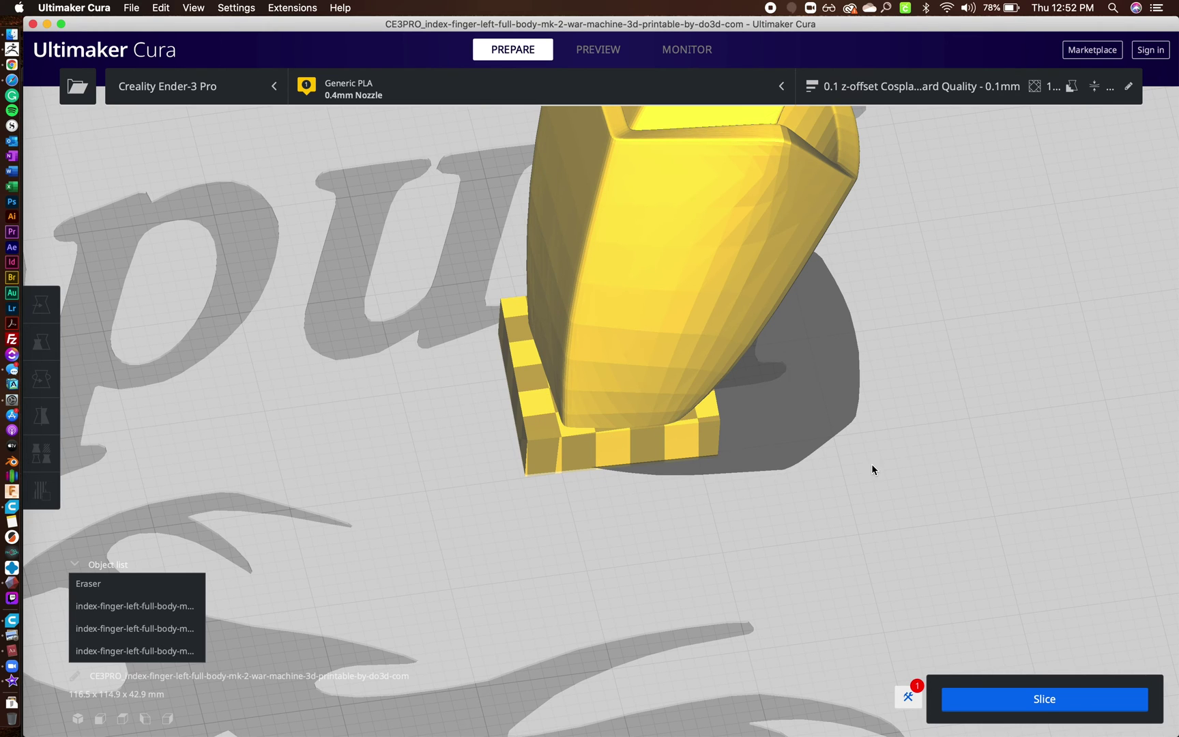
Move the fingertip together with its support cube along the X axis, closer to the other two finger pieces.
right_click_drag(871, 469, 390, 421)
right_click_drag(508, 448, 818, 429)
scroll(816, 432, "down", 5)
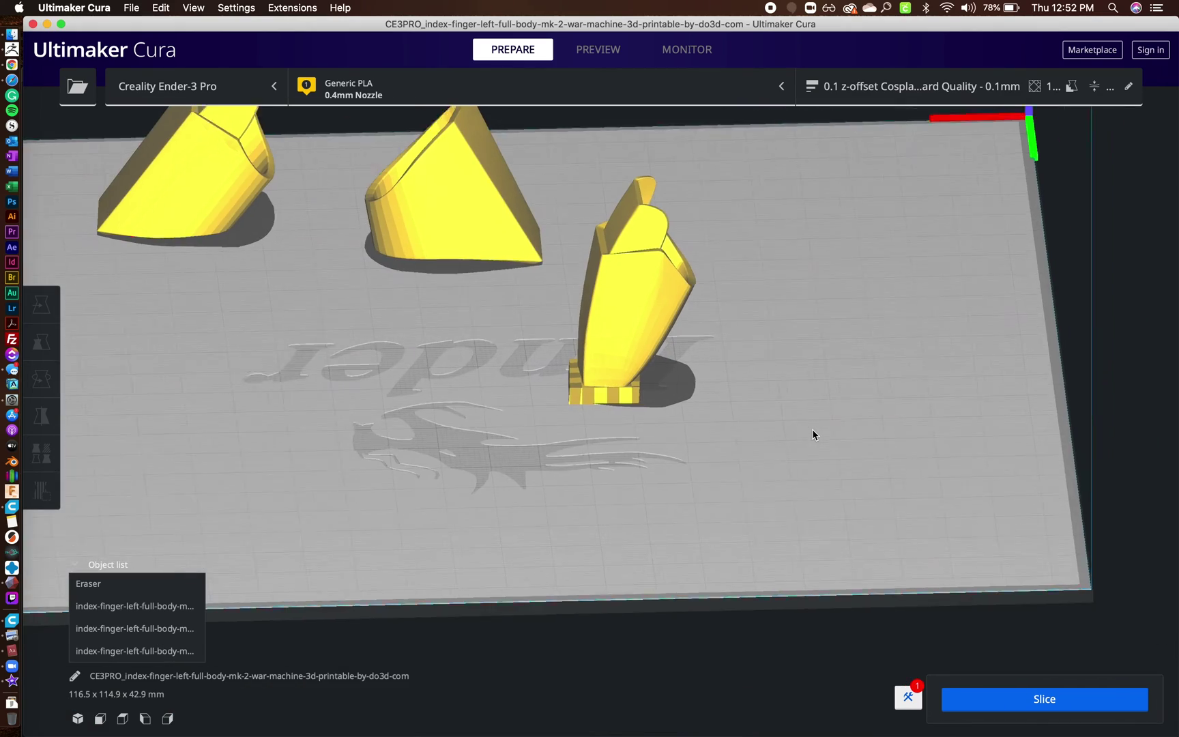
scroll(813, 434, "down", 1)
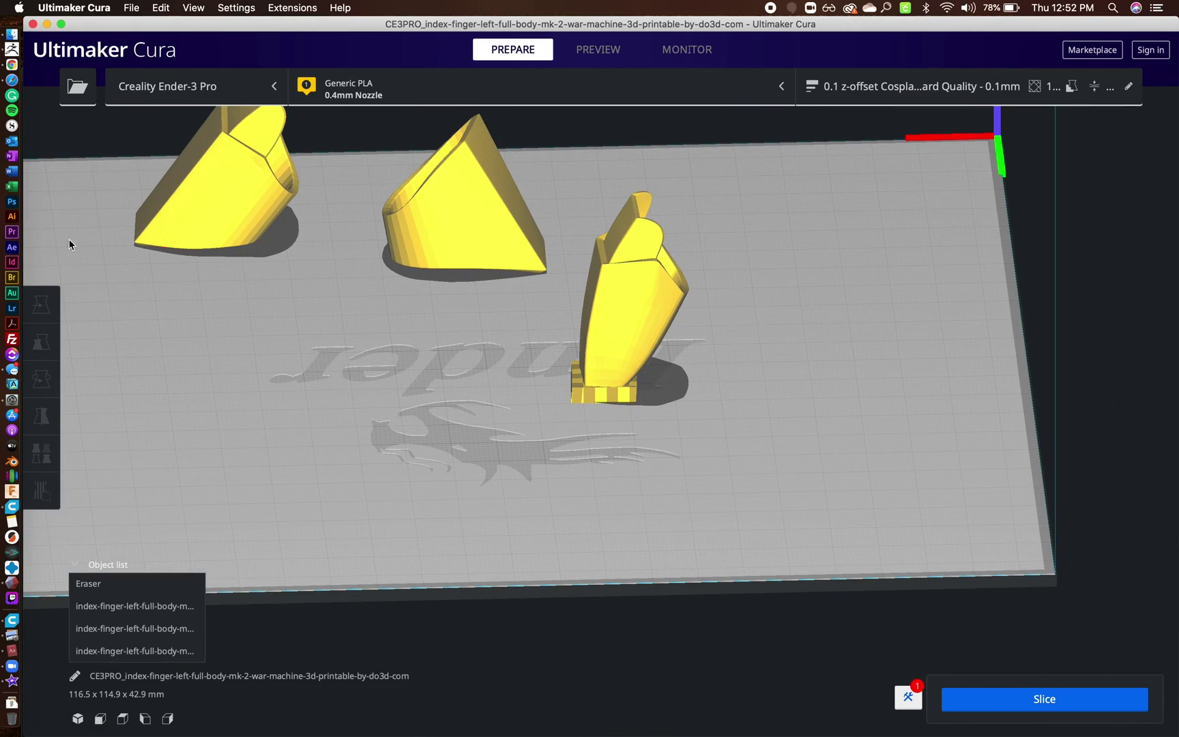
left_click(576, 389)
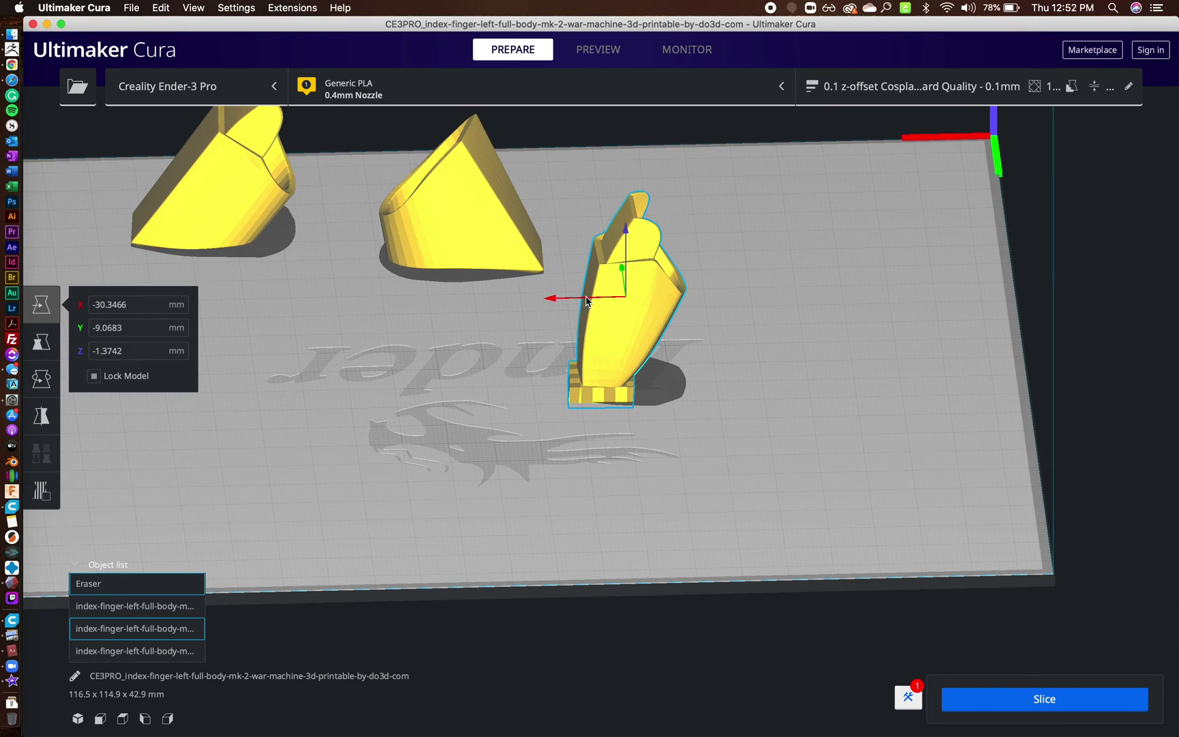
left_click_drag(587, 300, 294, 301)
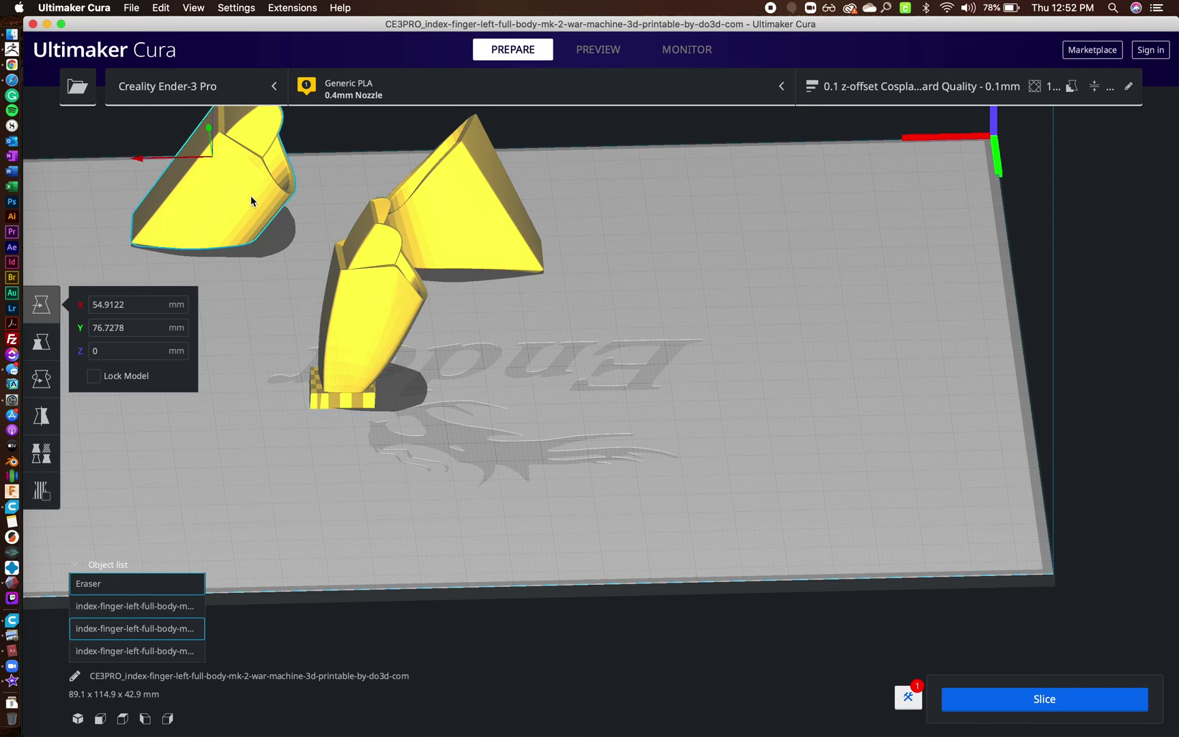
Move the middle finger segment beside the fingertip near the center of the build plate.
left_click(251, 200)
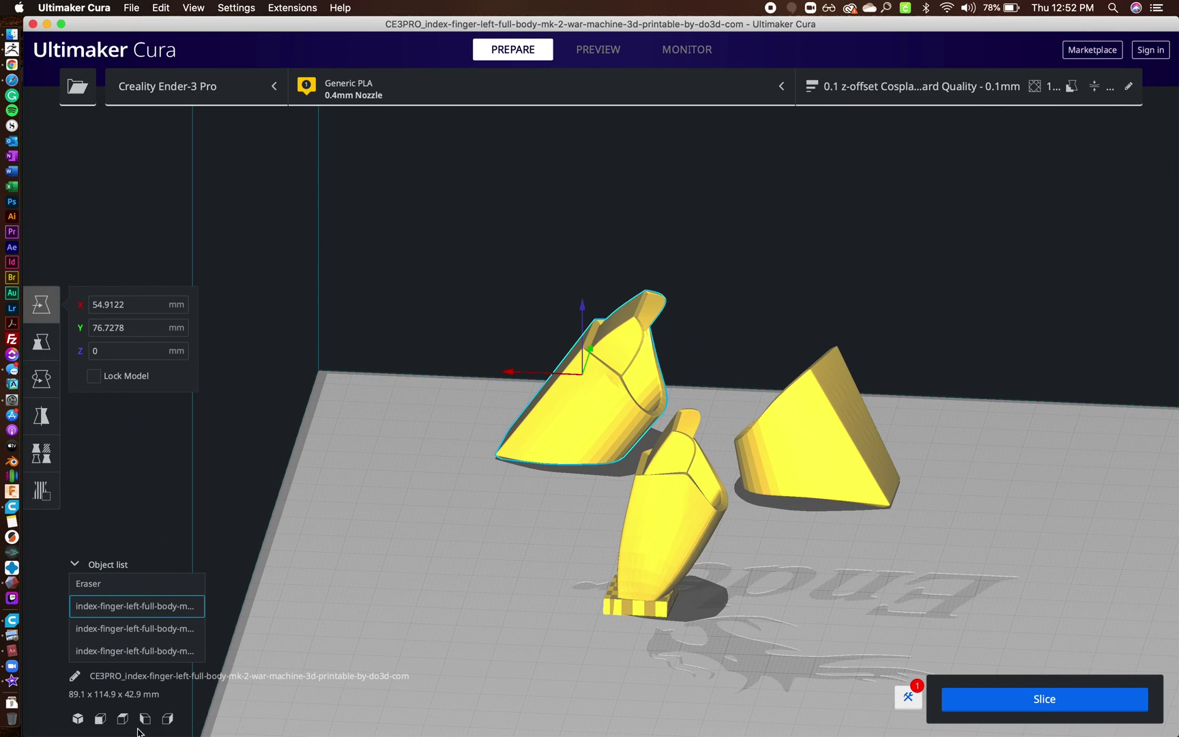
left_click(122, 719)
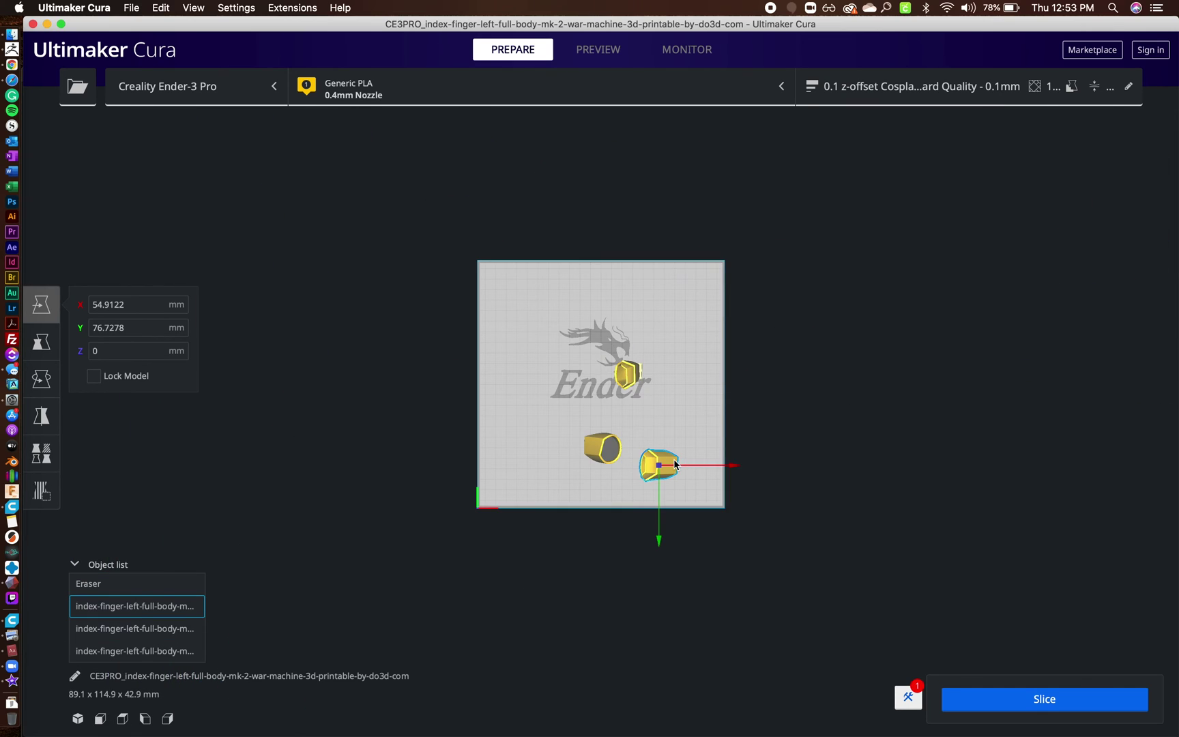
scroll(673, 458, "up", 5)
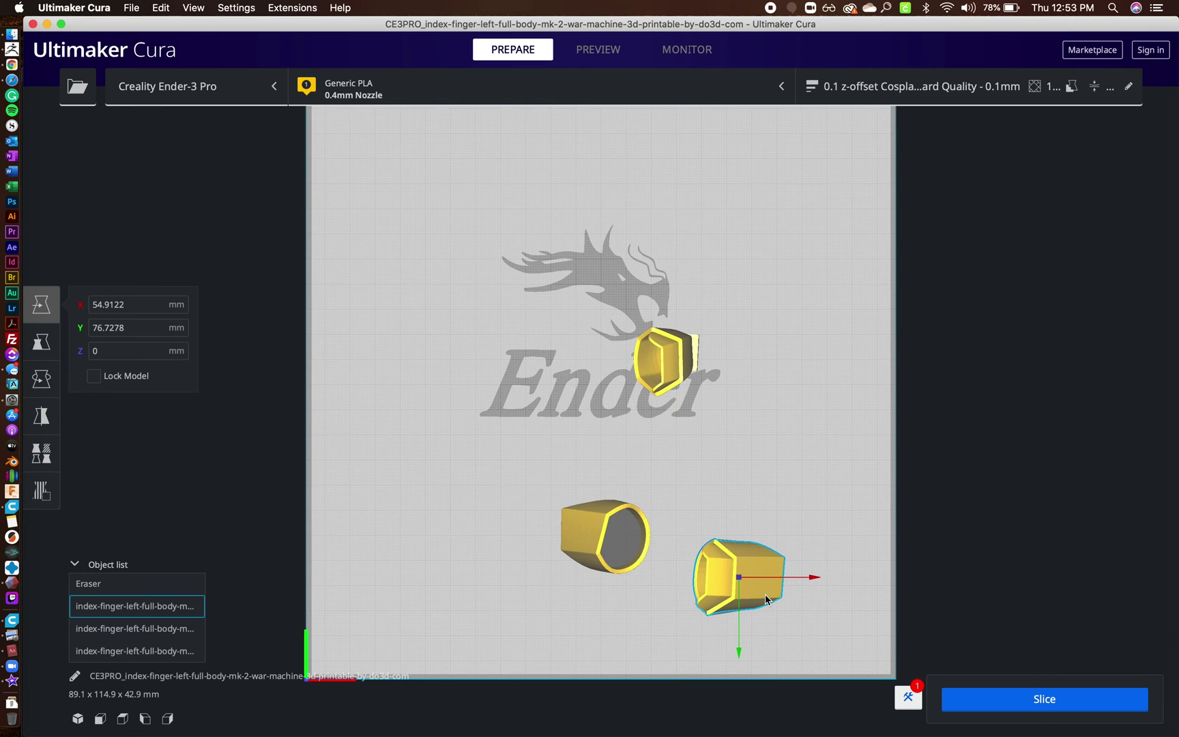
left_click_drag(766, 599, 607, 383)
Move the base finger segment to about X -46.9 mm and Y -11.9 mm, lining it up with the other pieces.
left_click(587, 543)
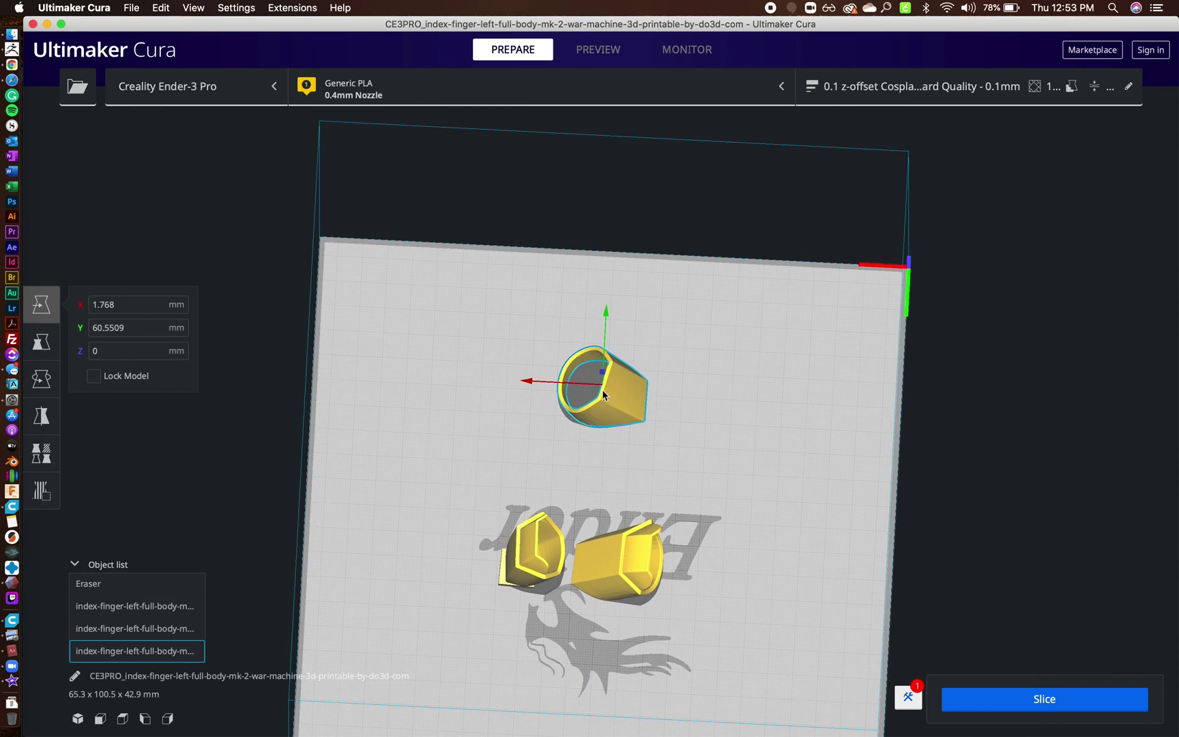
left_click_drag(615, 399, 732, 577)
right_click_drag(557, 634, 403, 529)
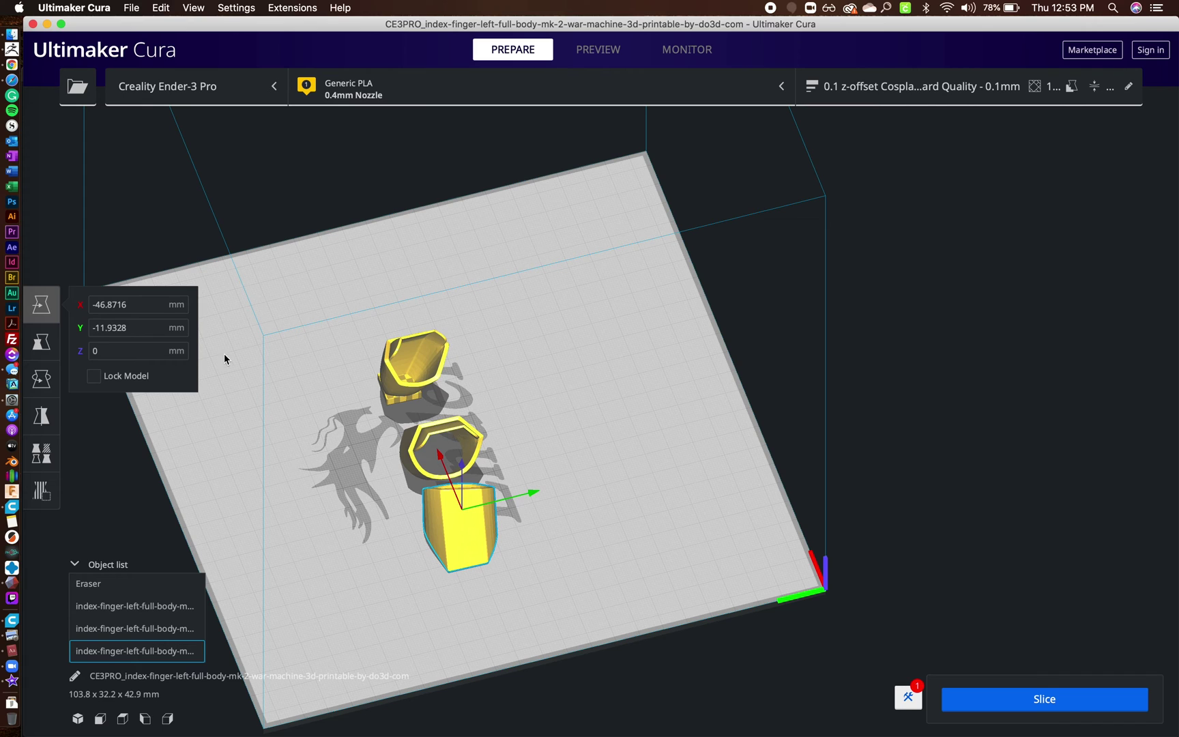
Try scaling the fingertip to 95% along the X axis without uniform scaling, and undo the change.
left_click(39, 385)
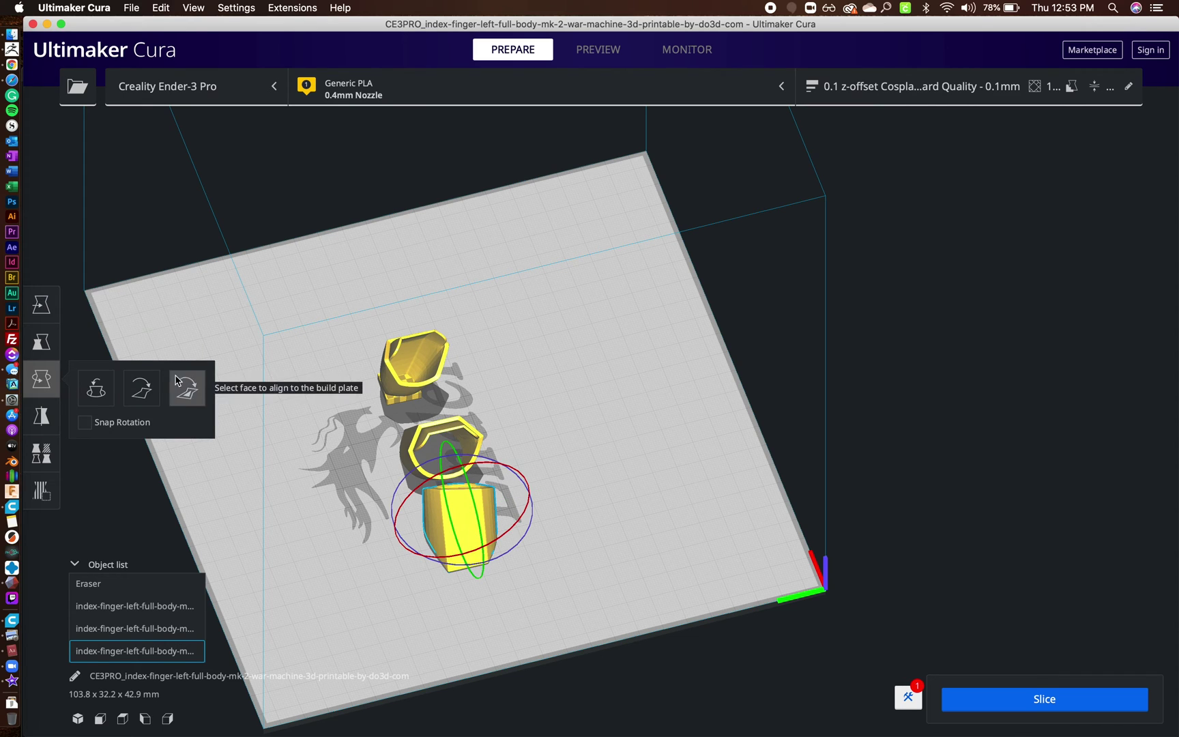
left_click(54, 338)
left_click(430, 388)
left_click(262, 347)
double_click(262, 347)
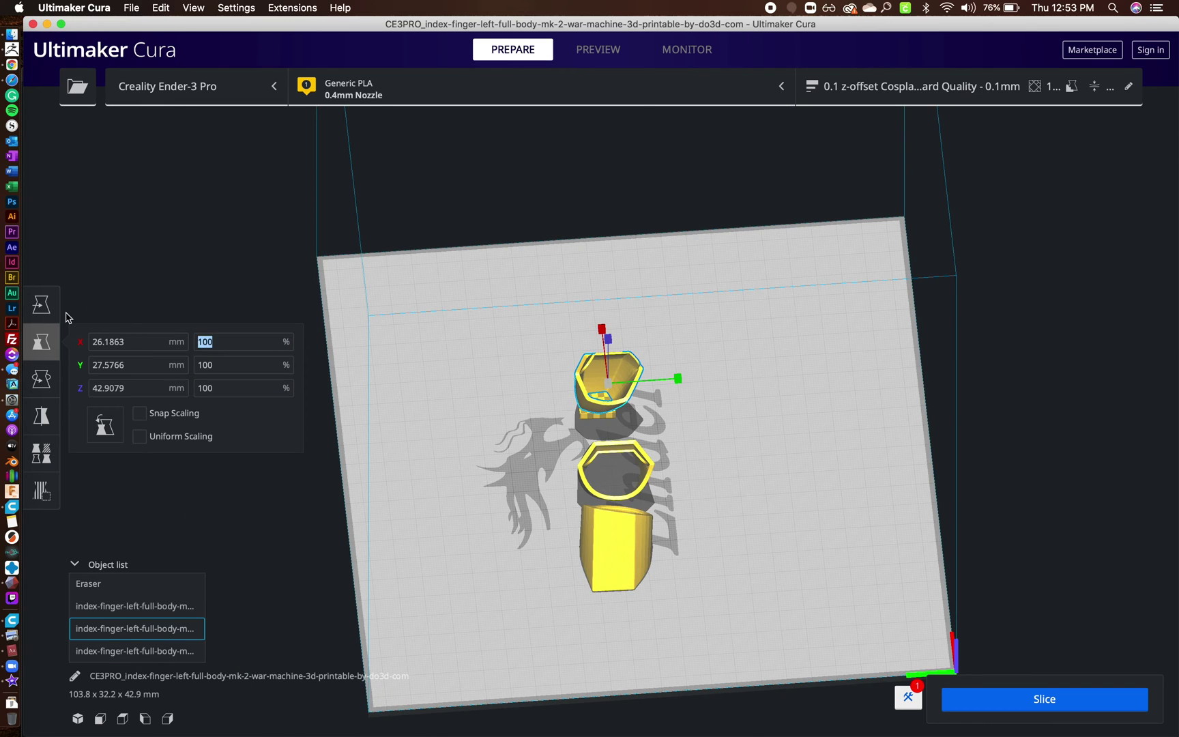
type("95")
key("Return")
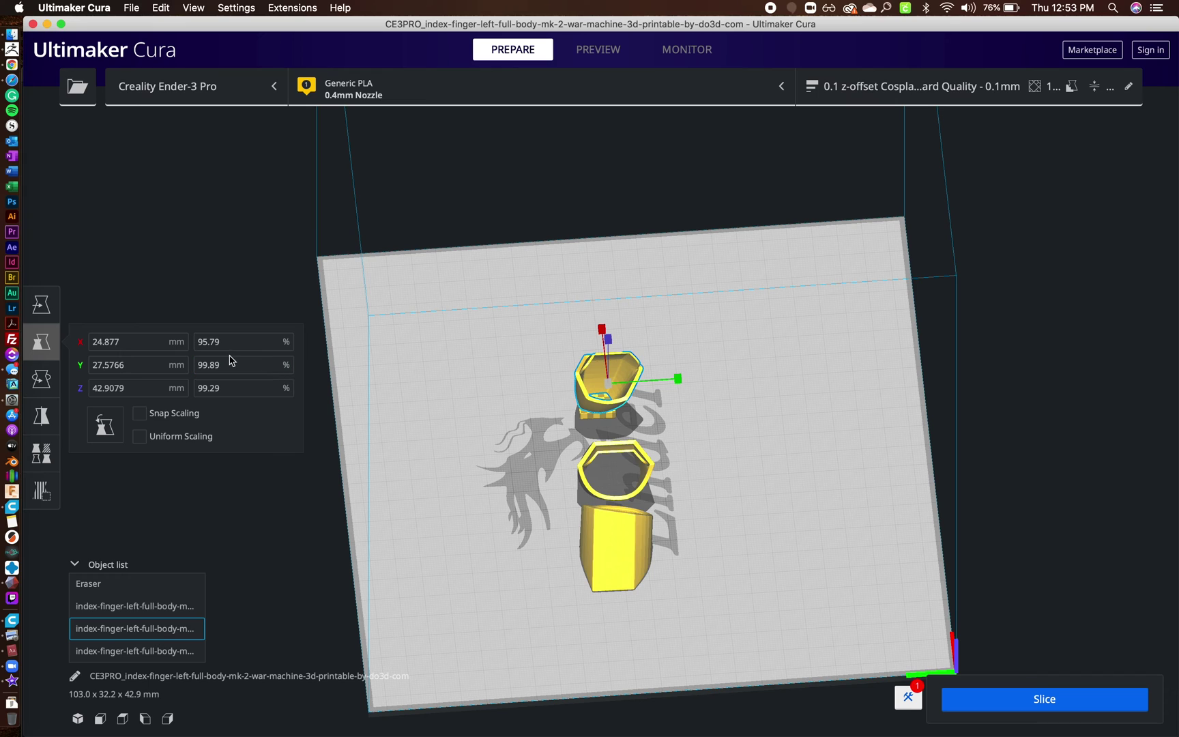
left_click(325, 523)
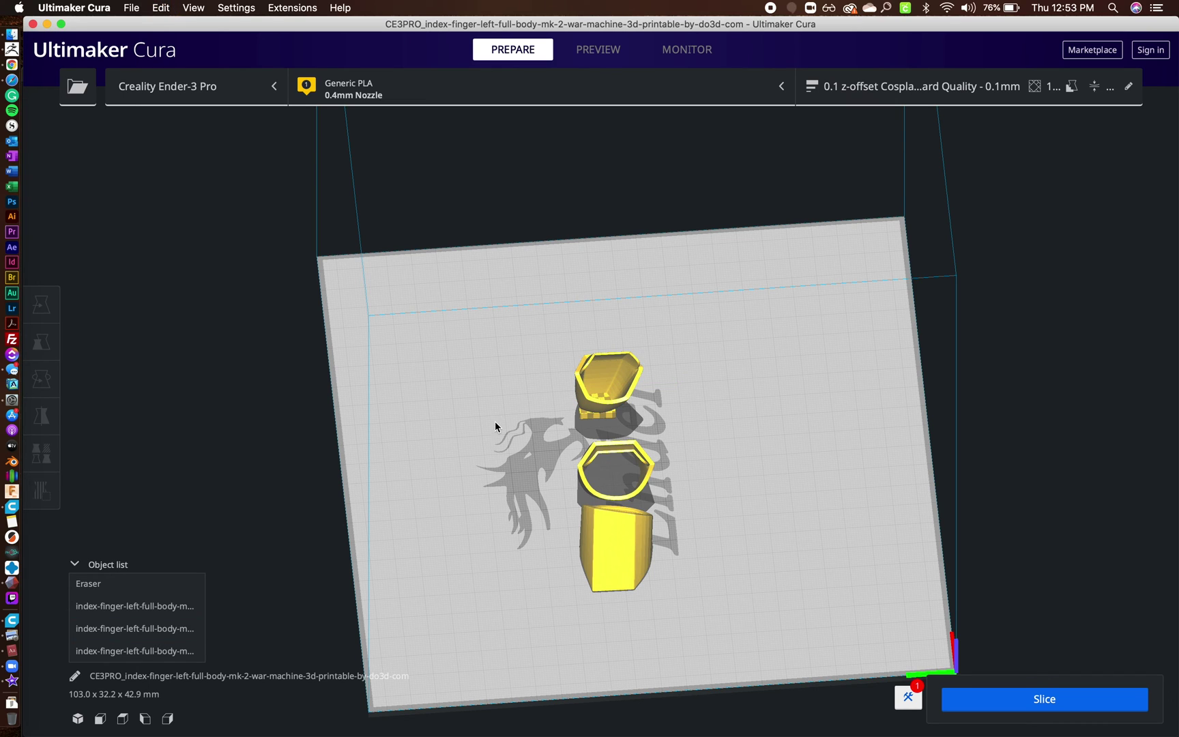
key("super+z")
Enable Uniform Scaling for the fingertip and scale it to 95%.
left_click(610, 371)
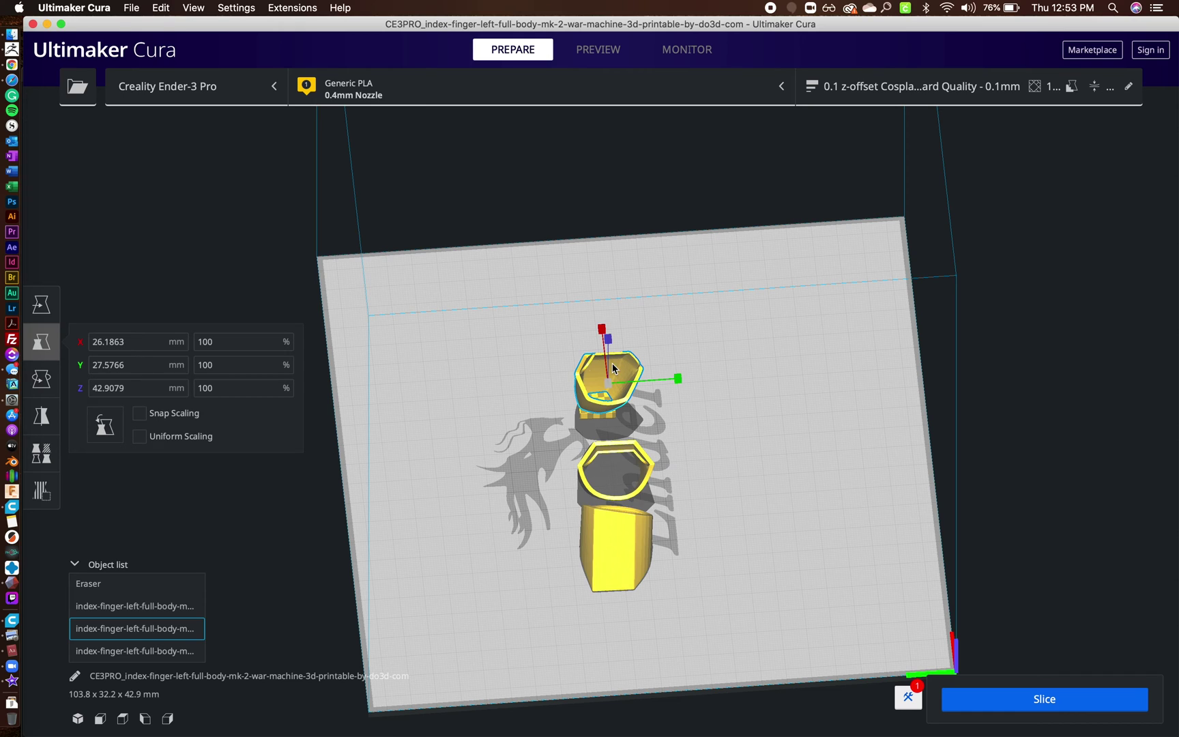
left_click(140, 438)
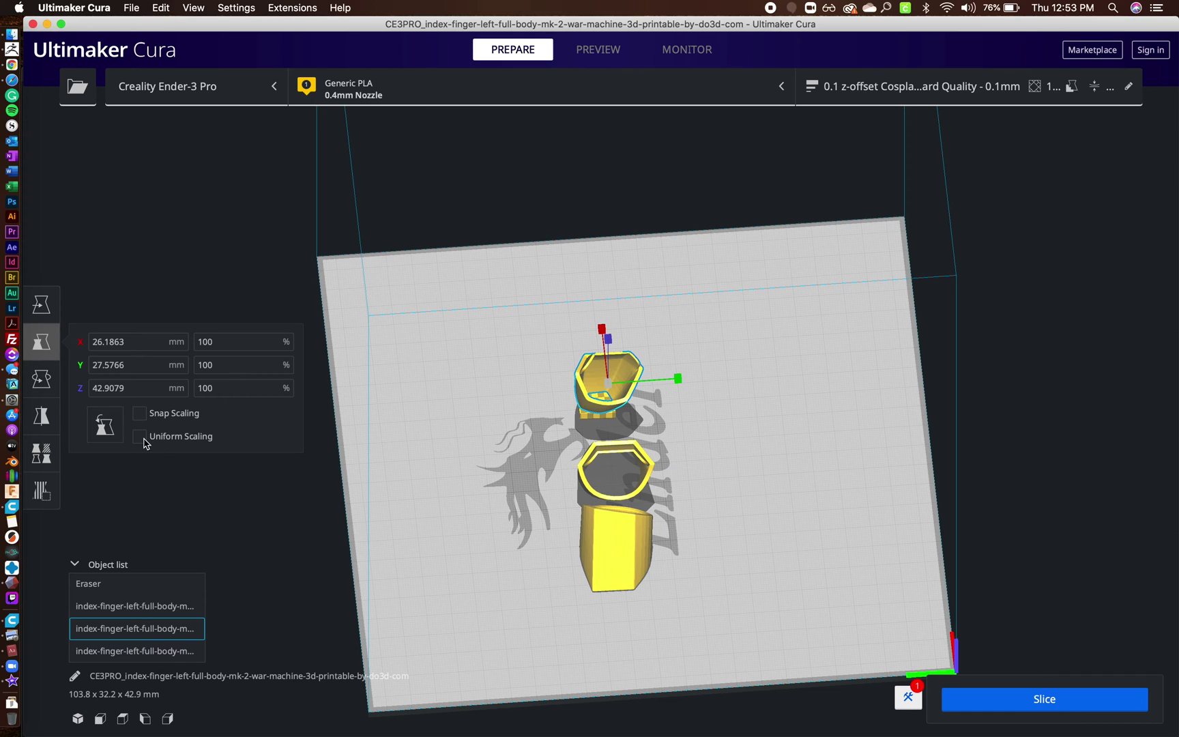
double_click(227, 341)
type("95")
key("Return")
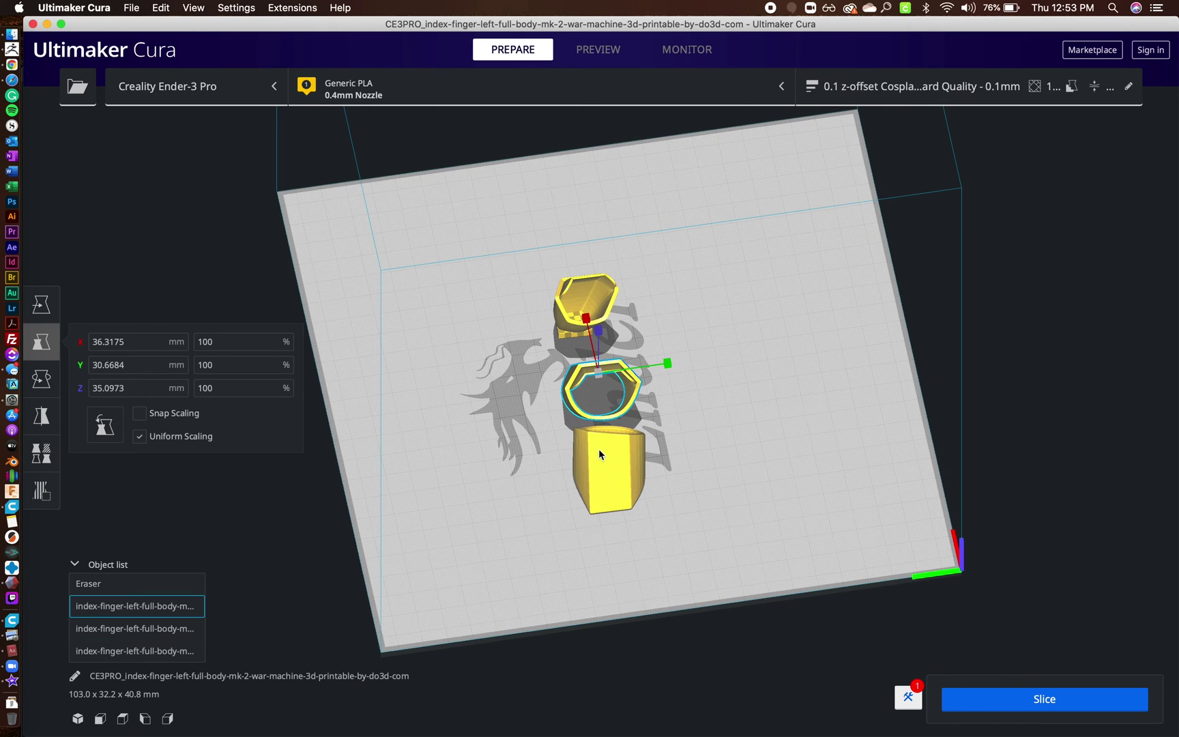
Scale the middle and base finger segments together uniformly to 95%.
left_click(599, 448)
left_click(222, 339)
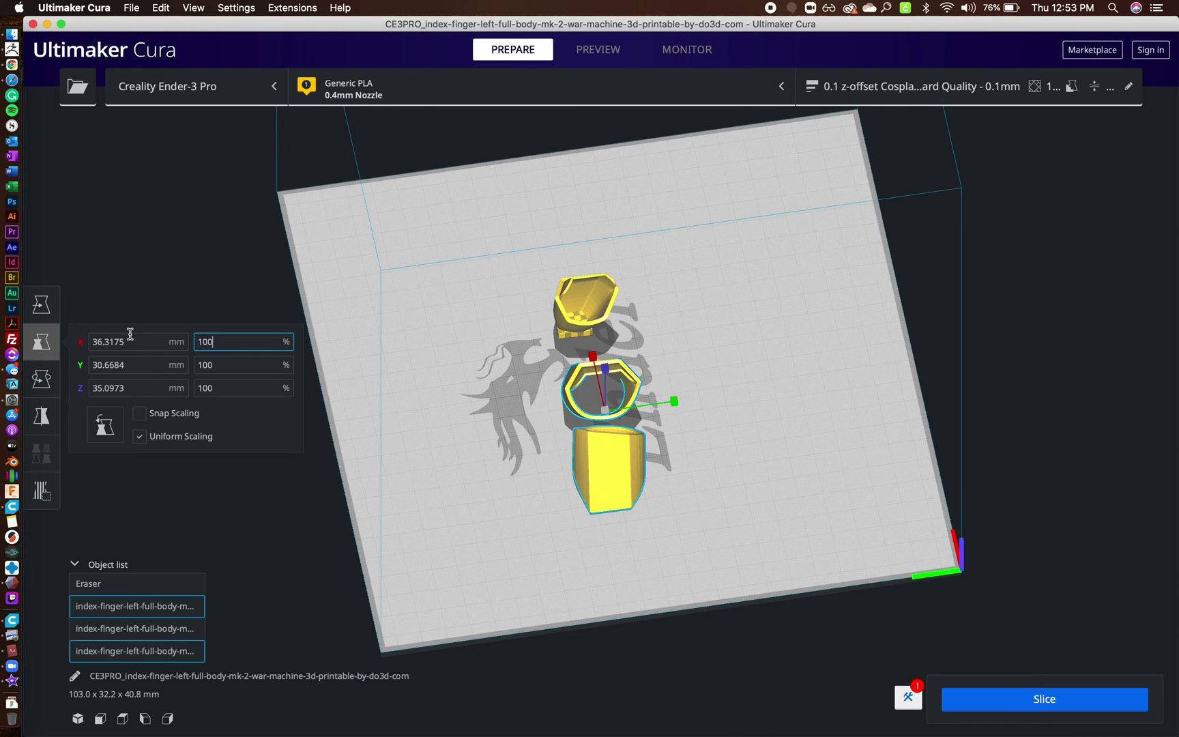
key("super+a")
type("95")
key("Return")
left_click(469, 436)
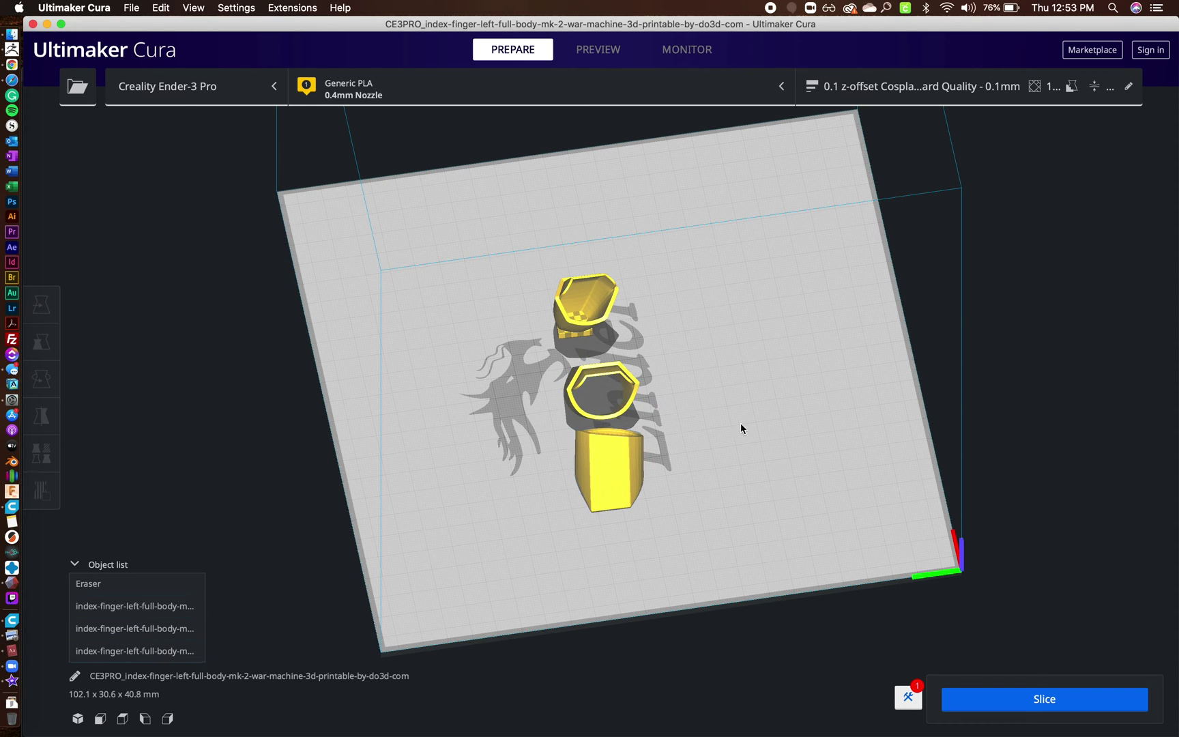
Examine the arrangement and openings of the three finger pieces from several angles and up close.
right_click_drag(740, 421, 655, 479)
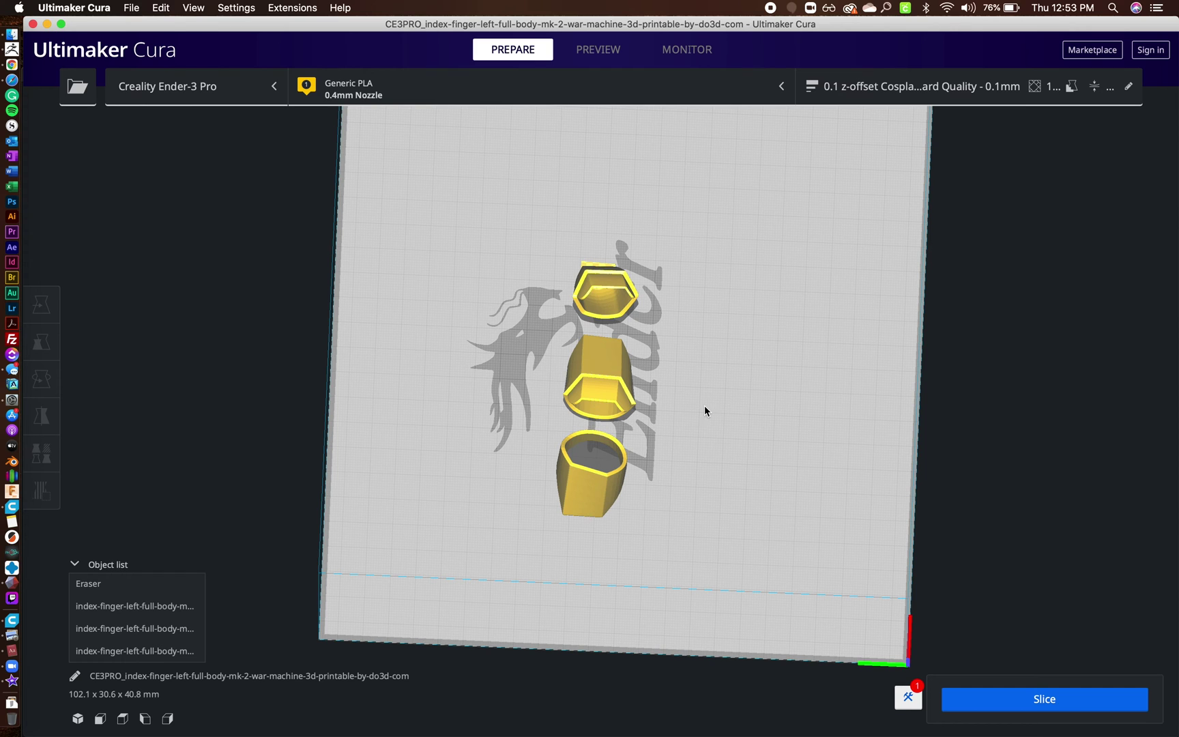
right_click_drag(705, 409, 817, 357)
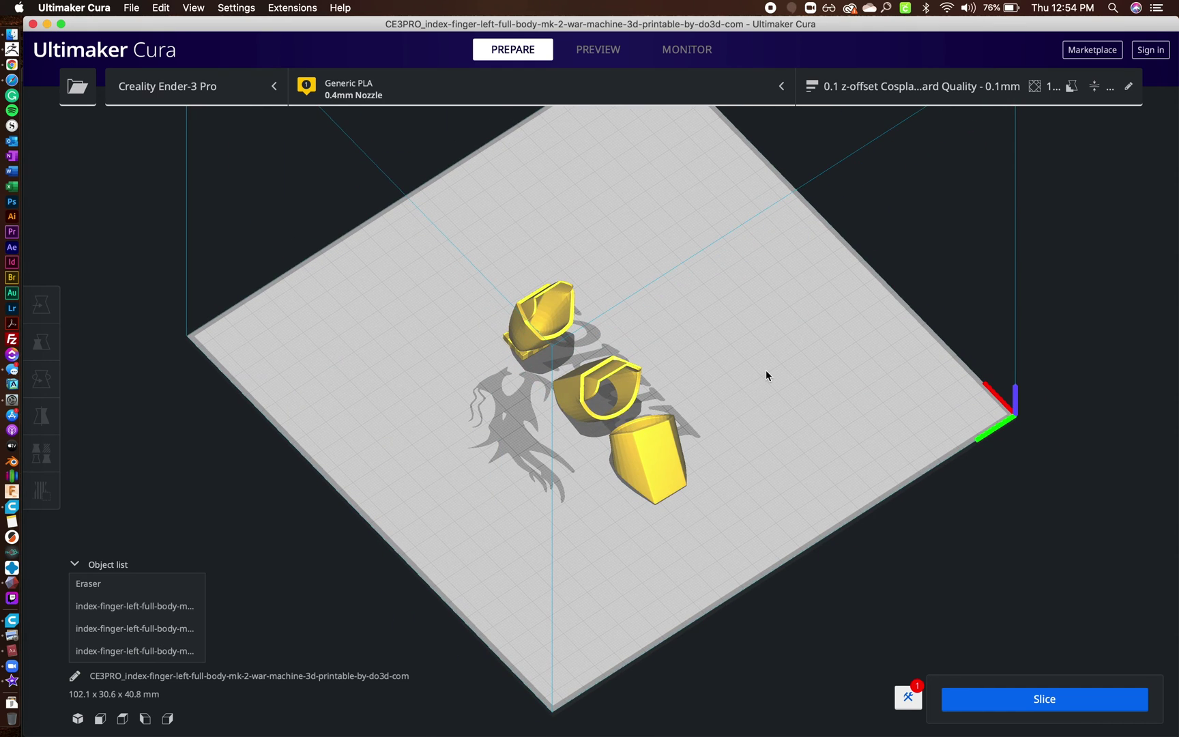
right_click_drag(767, 371, 657, 453)
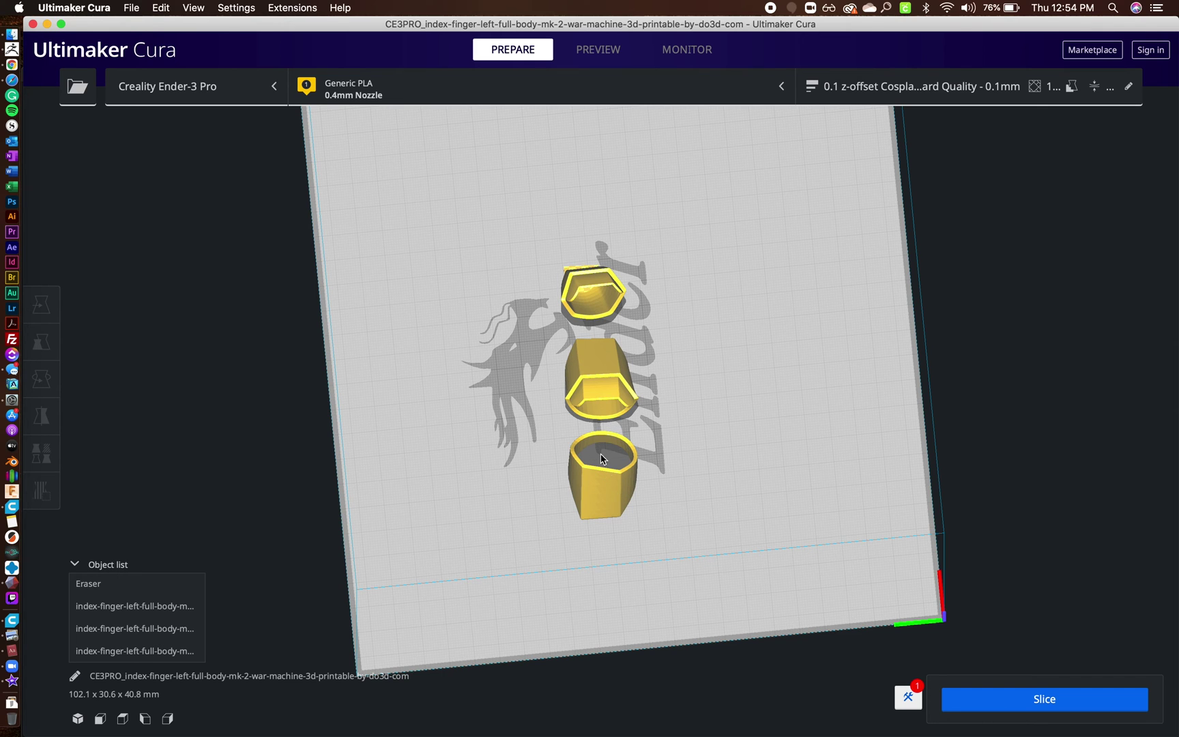
right_click_drag(634, 447, 539, 364)
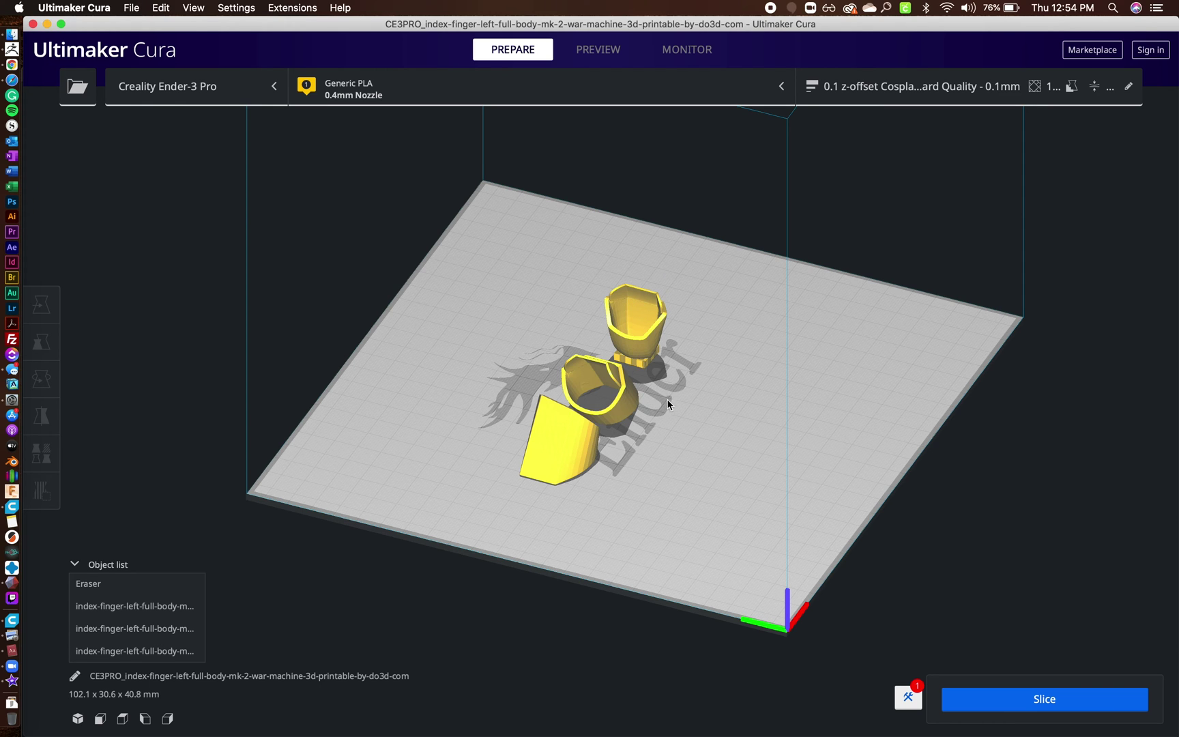
right_click_drag(671, 402, 426, 423)
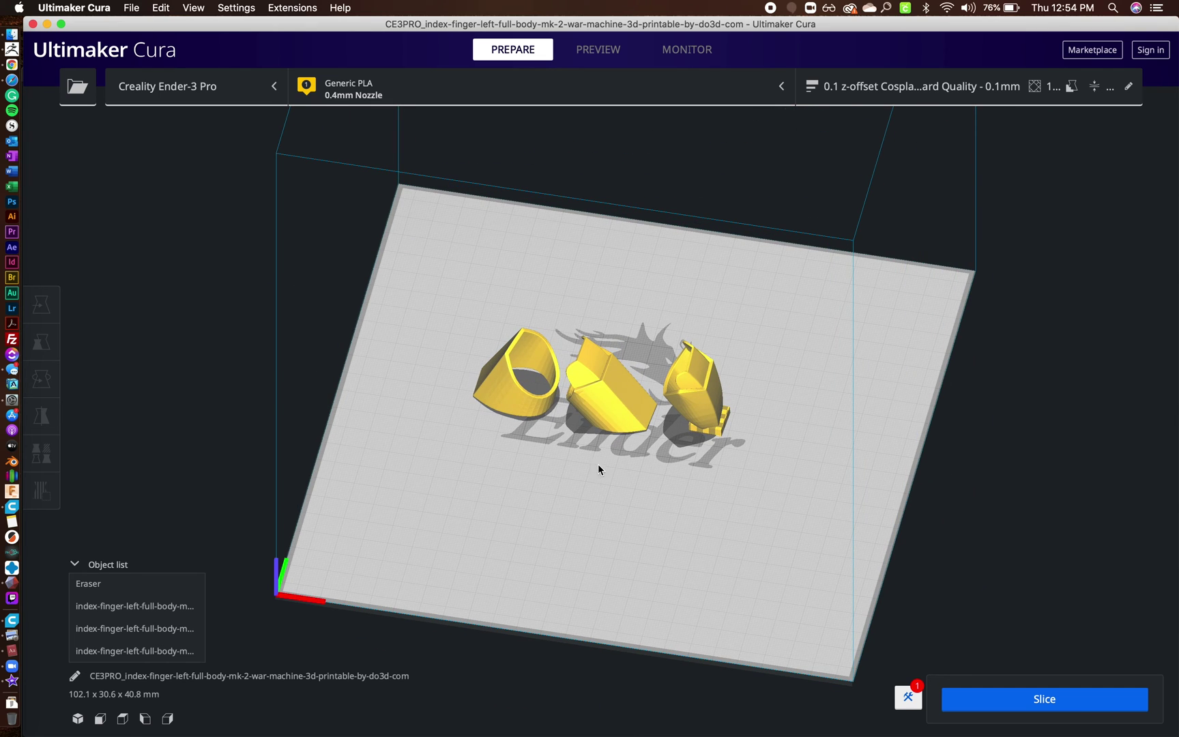
scroll(597, 463, "up", 8)
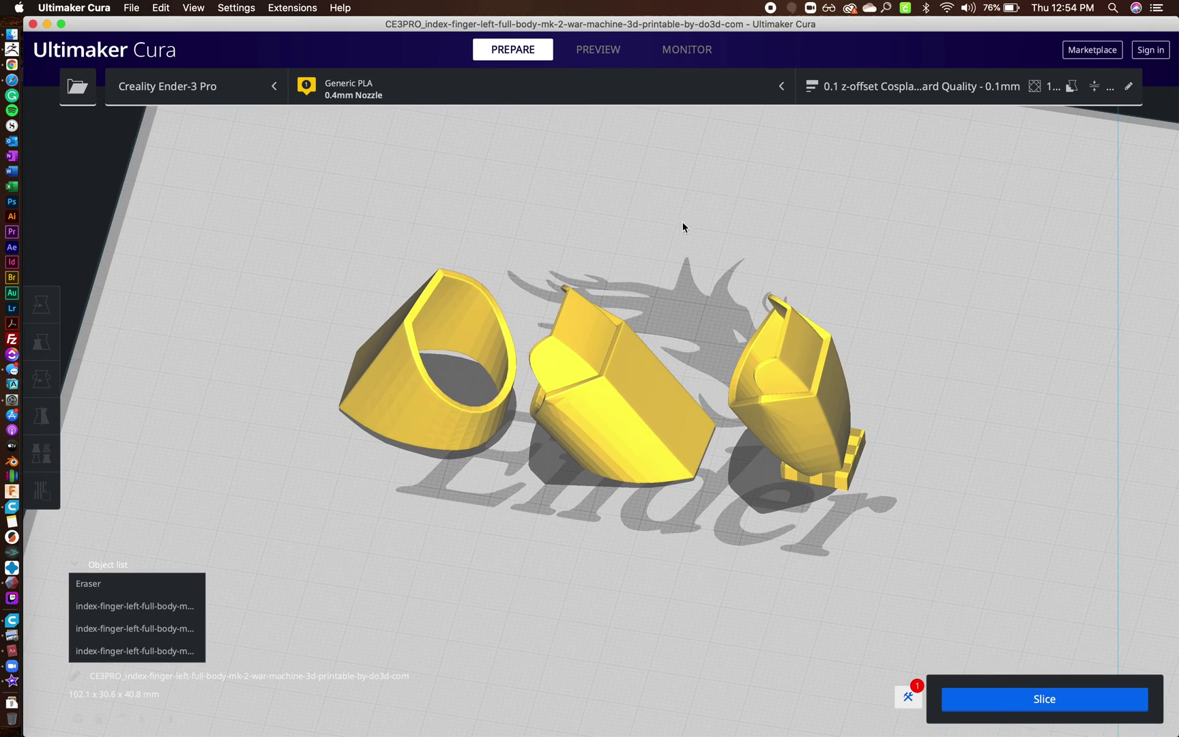
scroll(679, 287, "up", 5)
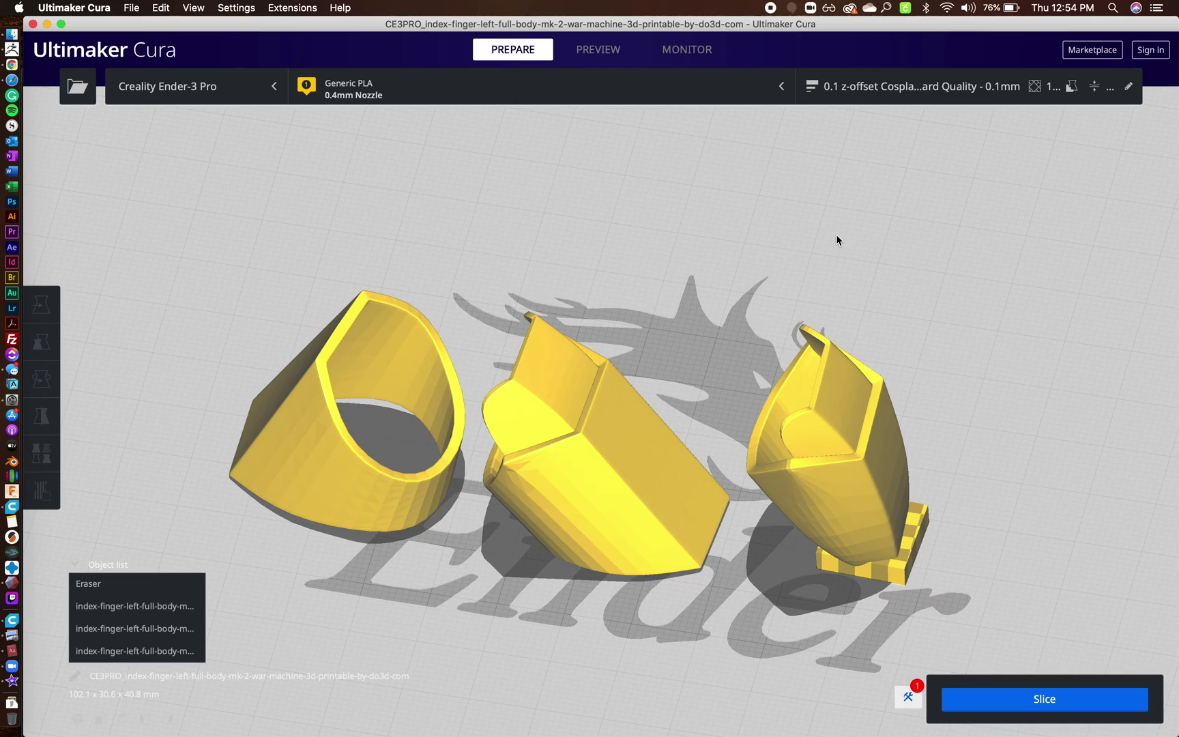
right_click_drag(835, 235, 819, 245)
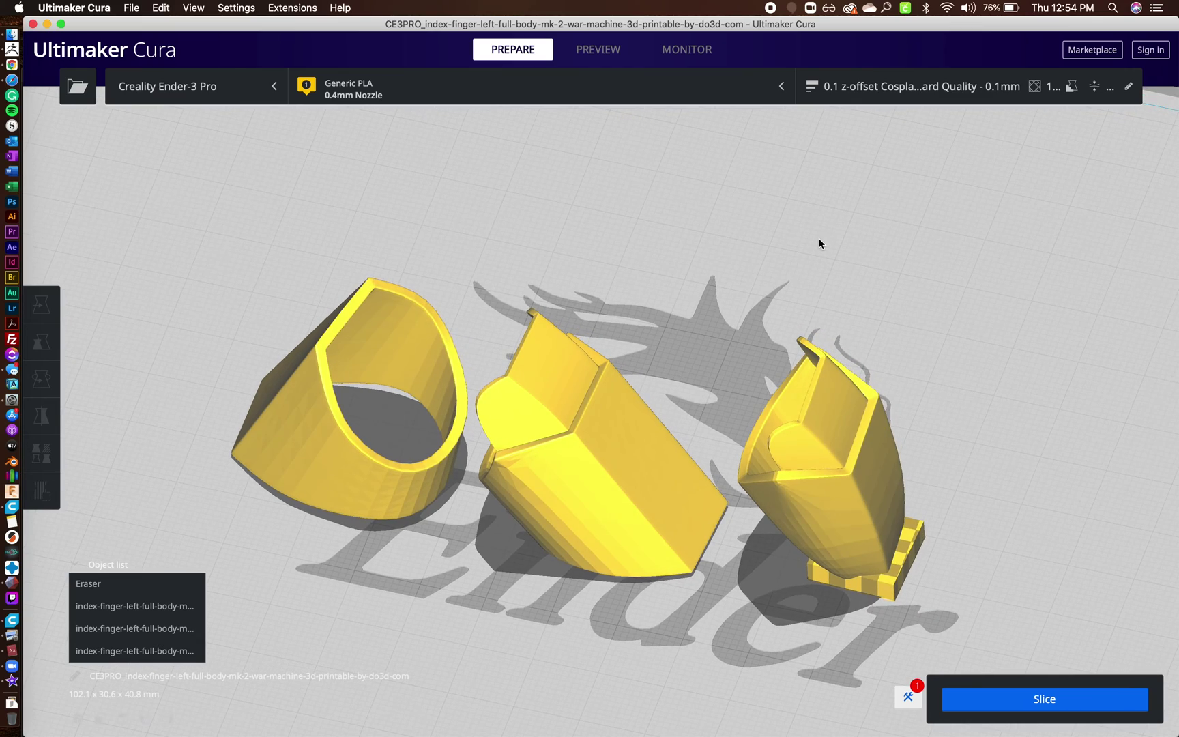
Open the print settings, search them for "raft", and clear the search.
left_click(892, 93)
left_click(934, 189)
type("ro")
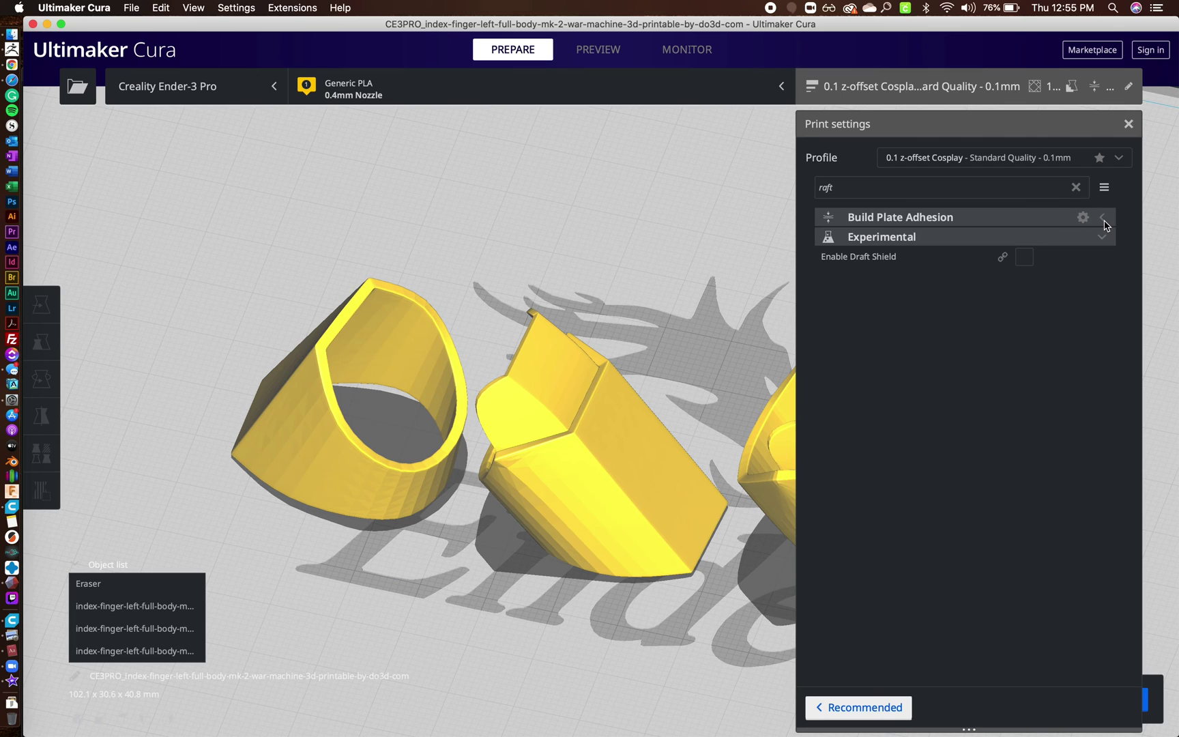
left_click(1077, 187)
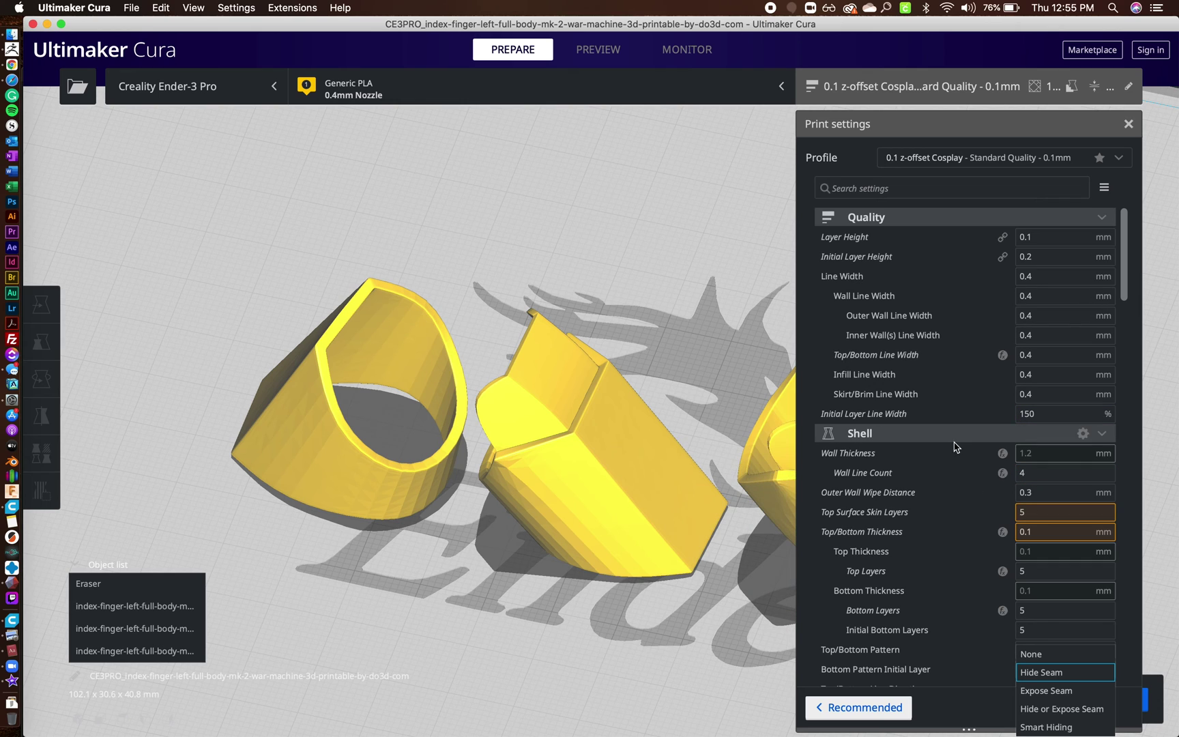
Collapse the Quality, Shell and Experimental settings groups and set the Build Plate Adhesion Type to Raft.
left_click(1100, 217)
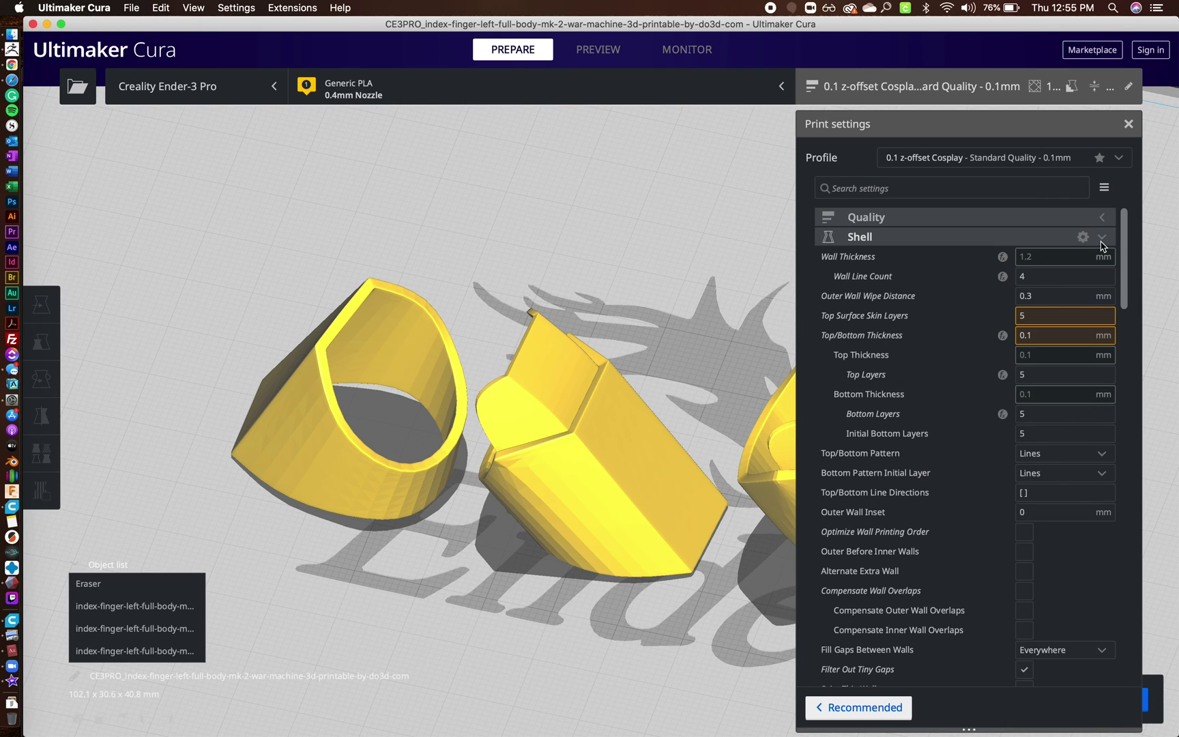
left_click(1102, 237)
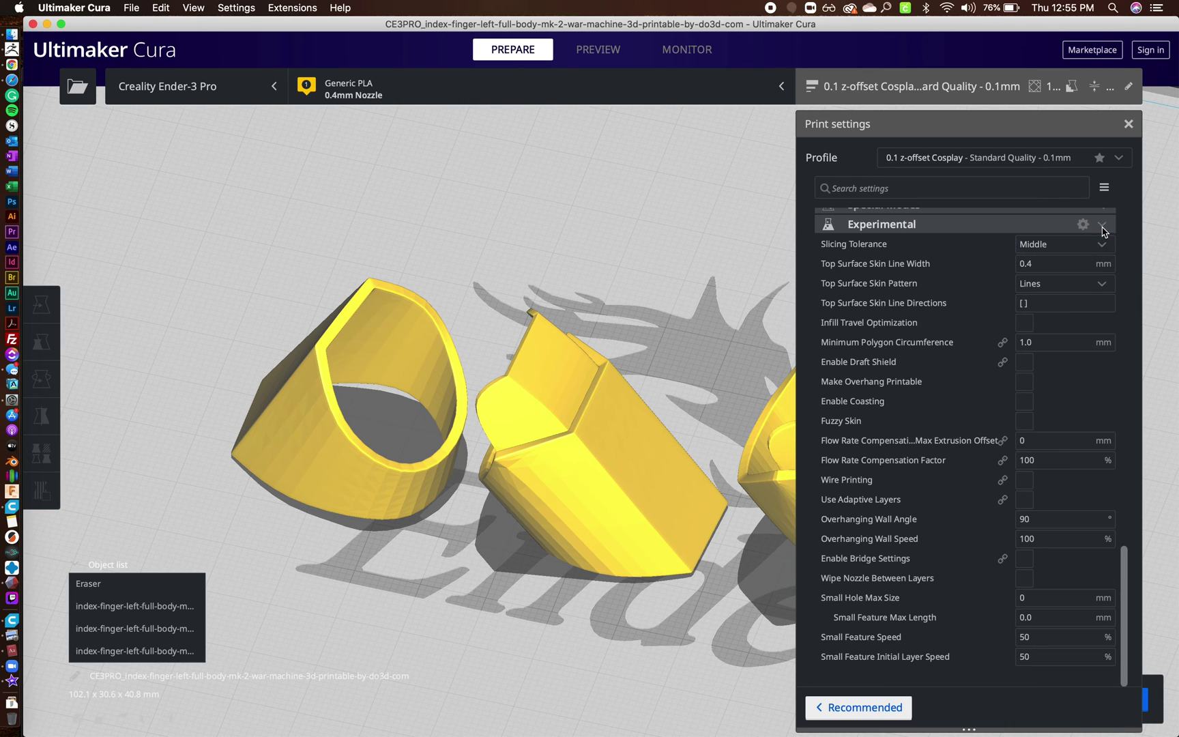
left_click(1102, 229)
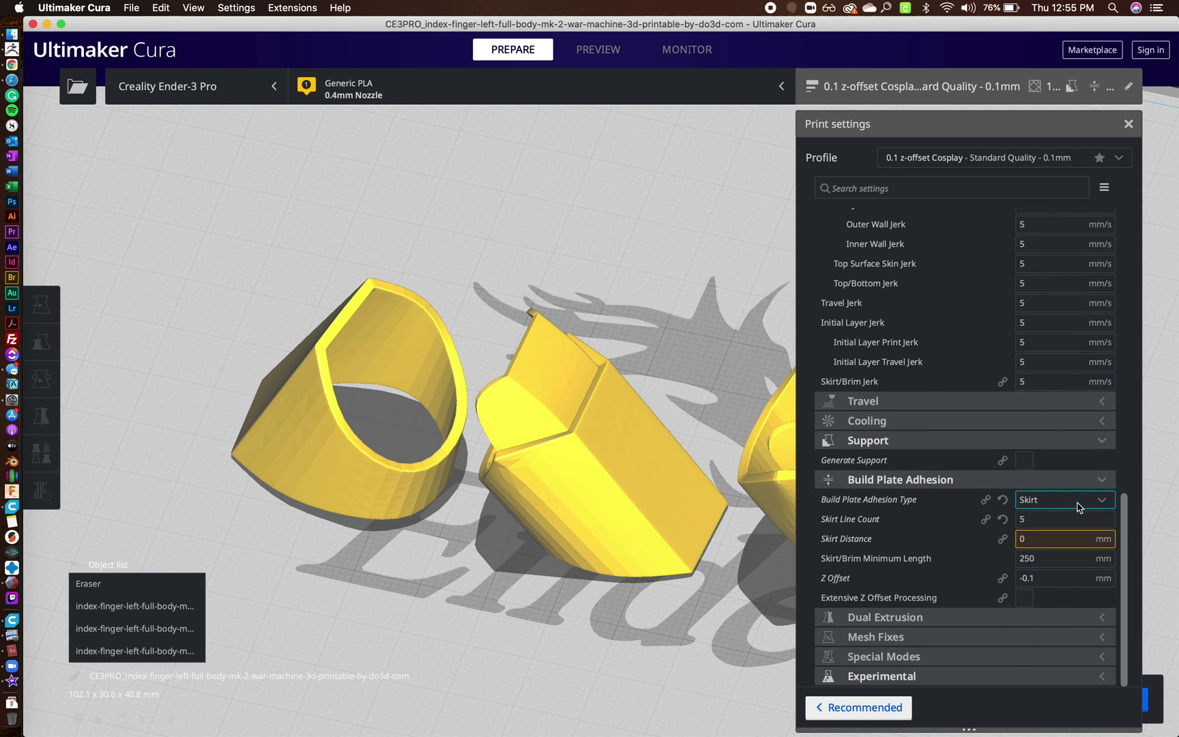
left_click(1078, 505)
left_click(1063, 555)
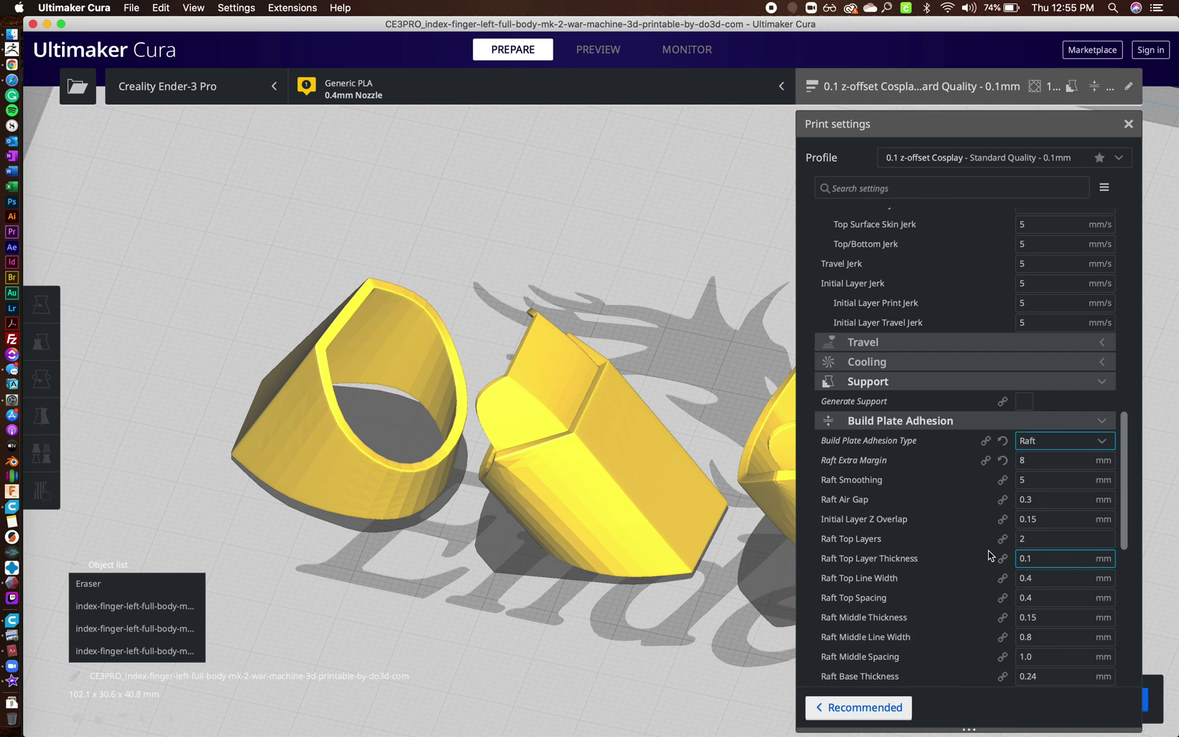
Set the Raft Extra Margin to 8 mm and review the remaining raft settings.
left_click(1035, 464)
key("BackSpace")
type("8")
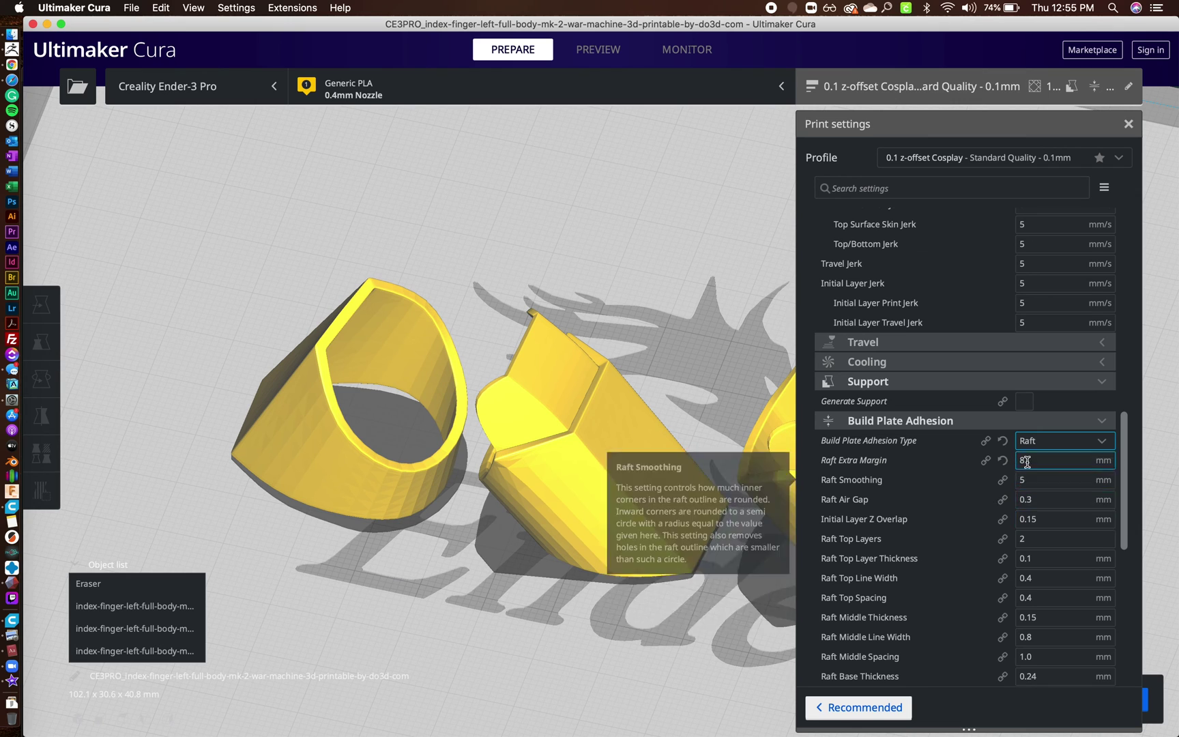
scroll(1080, 521, "down", 5)
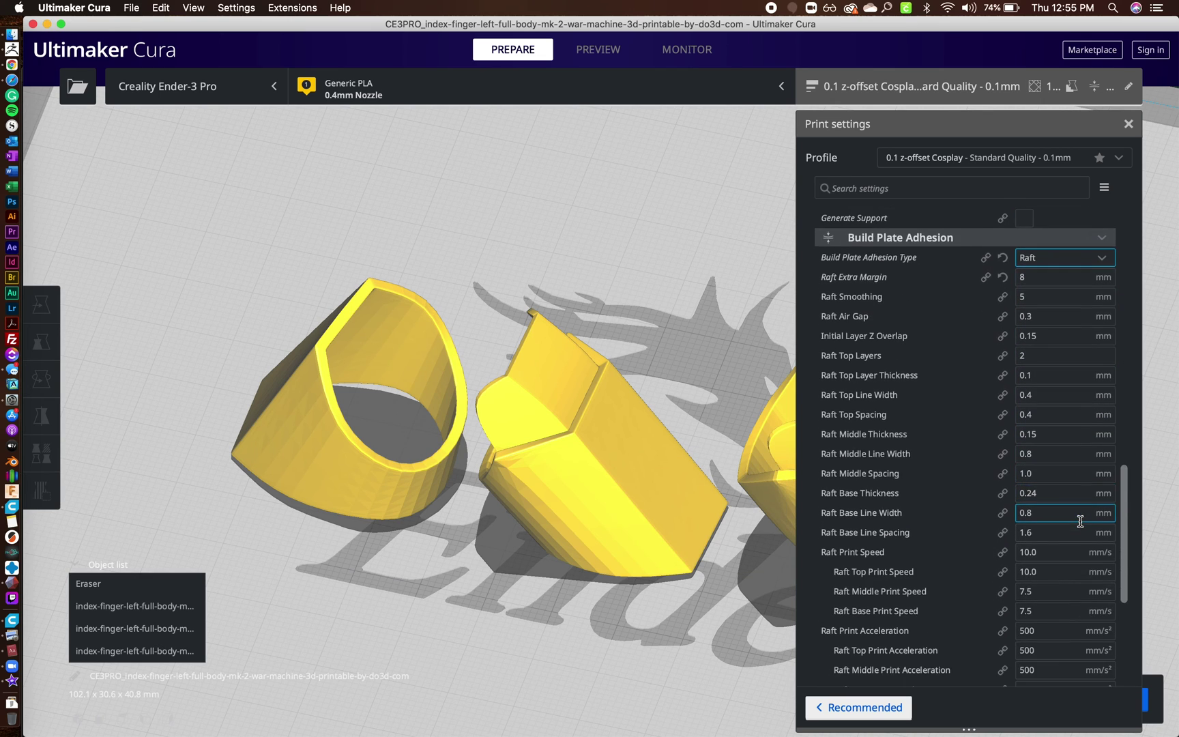
scroll(1081, 521, "down", 1)
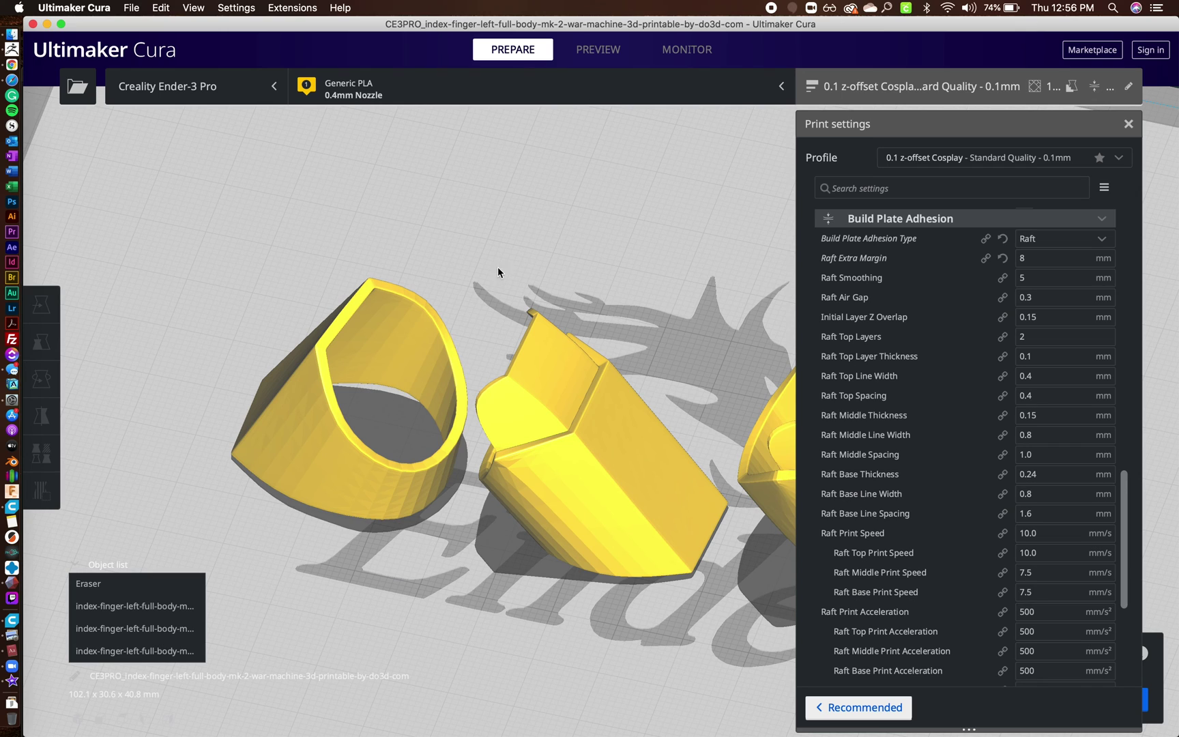
Close the print settings and slice the three finger pieces with the raft for a layer preview.
right_click_drag(500, 260, 574, 242)
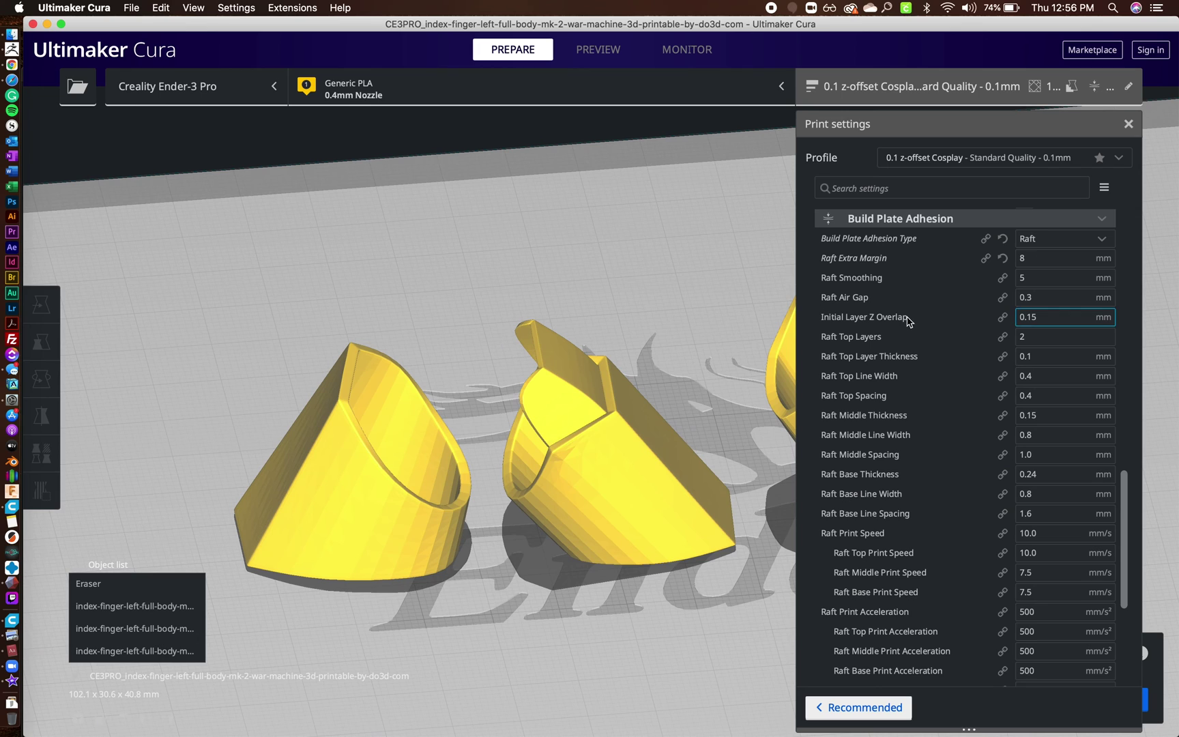
left_click(1128, 125)
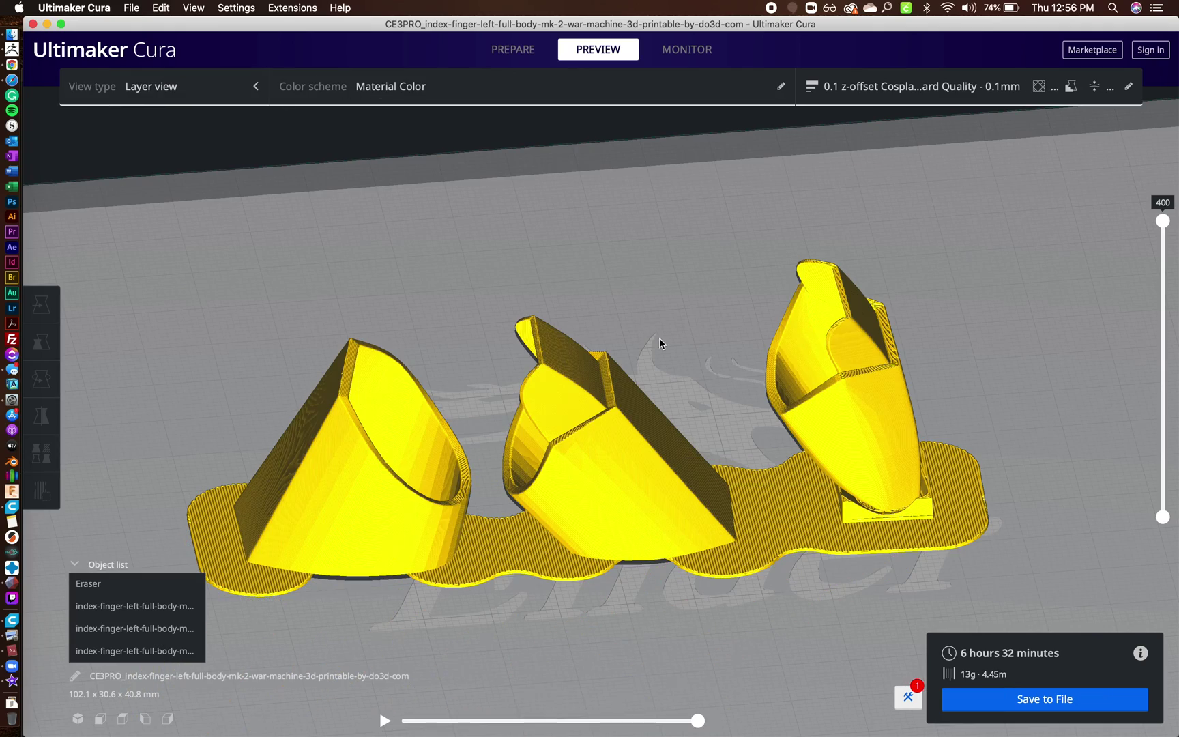
right_click_drag(653, 265, 626, 261)
Reopen the print settings, collapse the Speed group, enable Generate Support and review the support options.
left_click(889, 89)
scroll(946, 314, "up", 15)
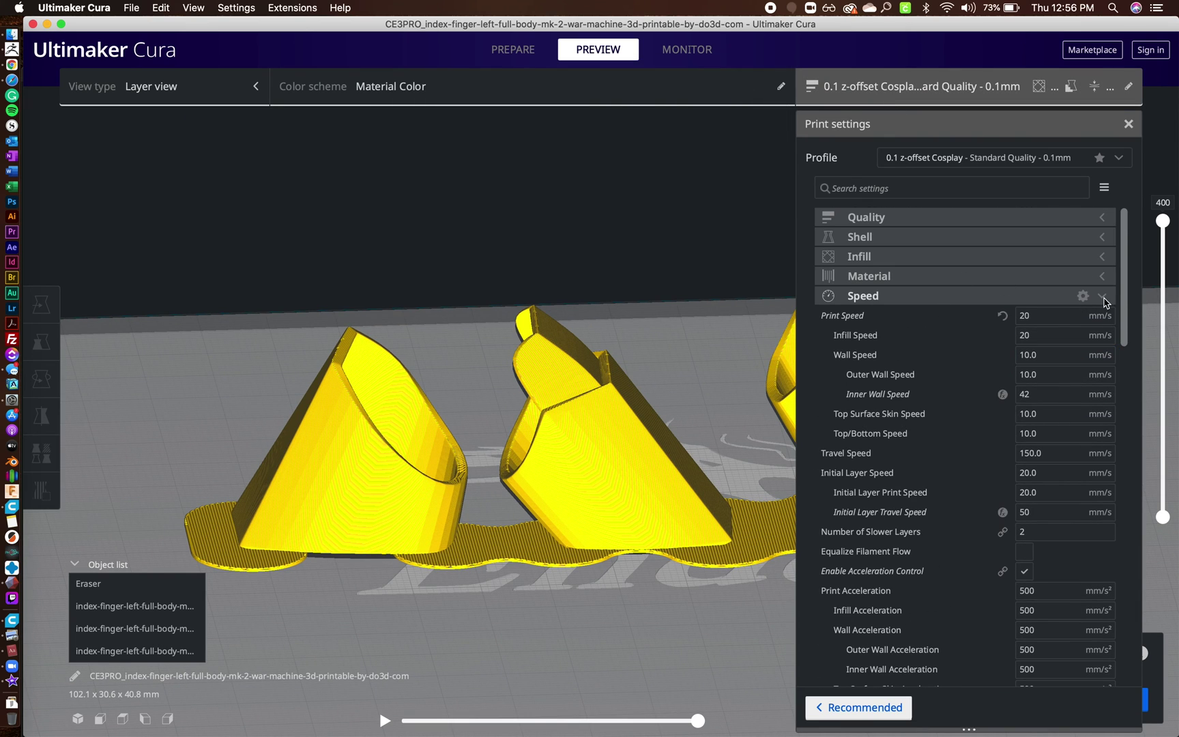
scroll(1092, 304, "down", 15)
scroll(1017, 384, "up", 15)
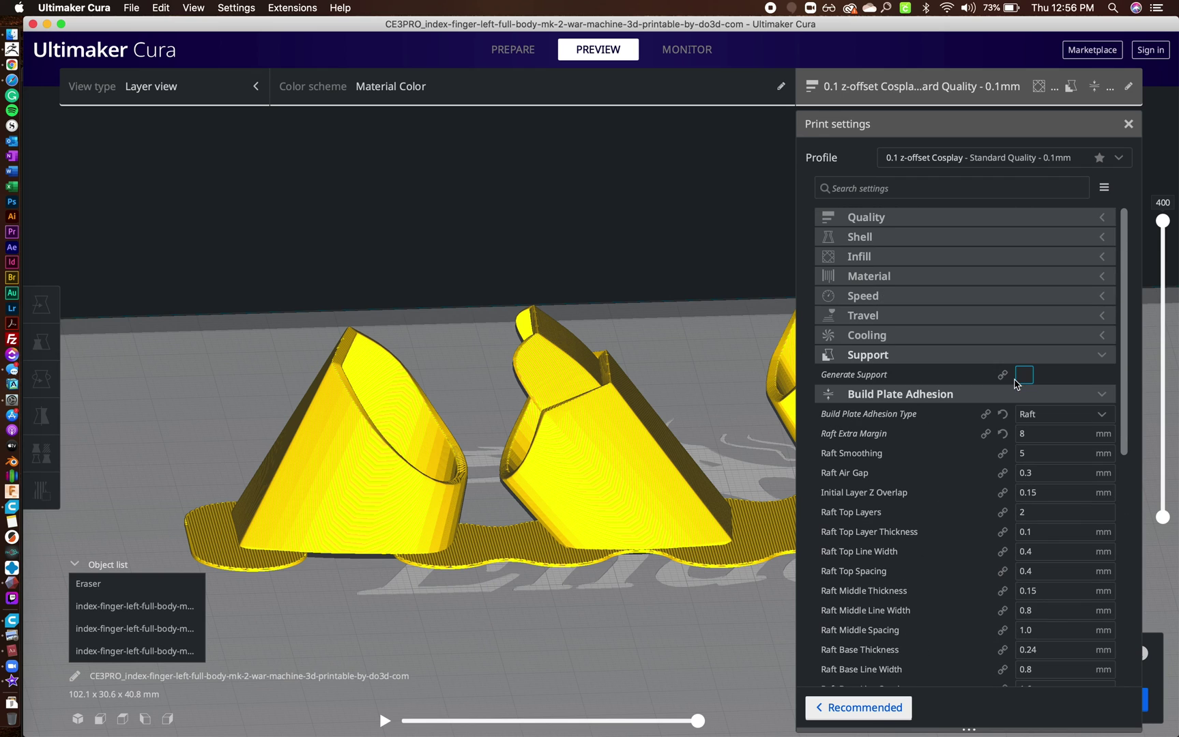
left_click(1025, 376)
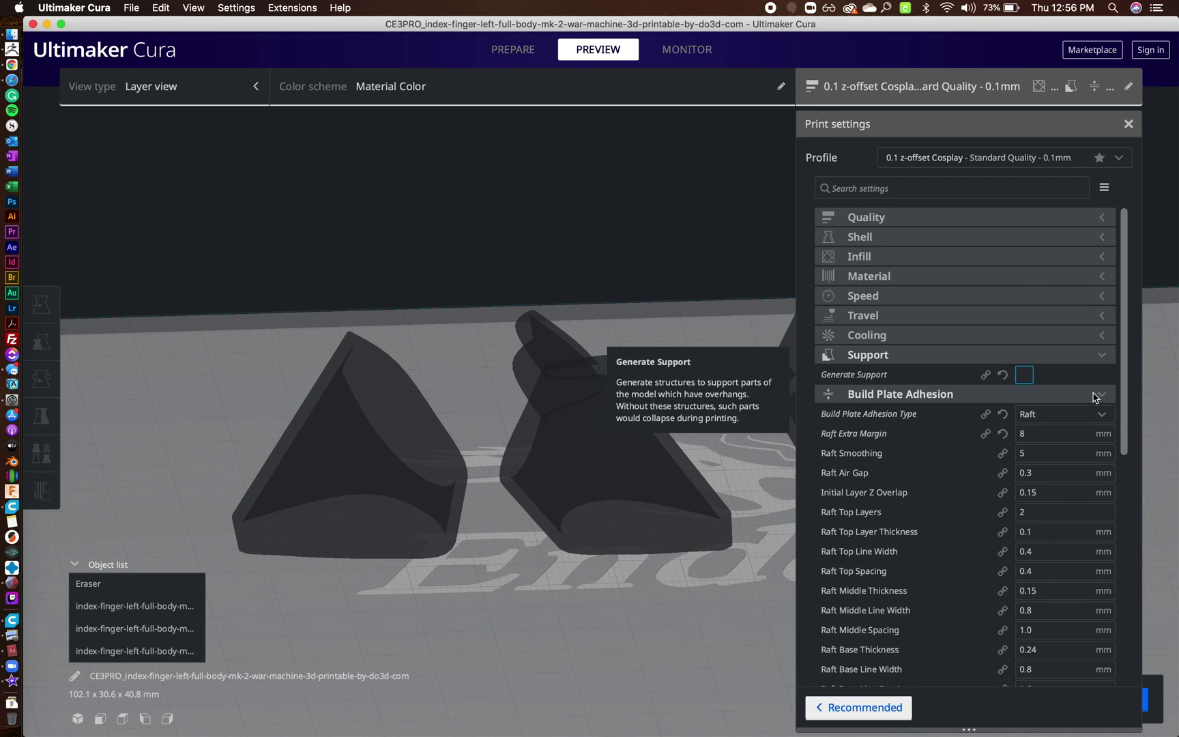
scroll(1065, 397, "down", 10)
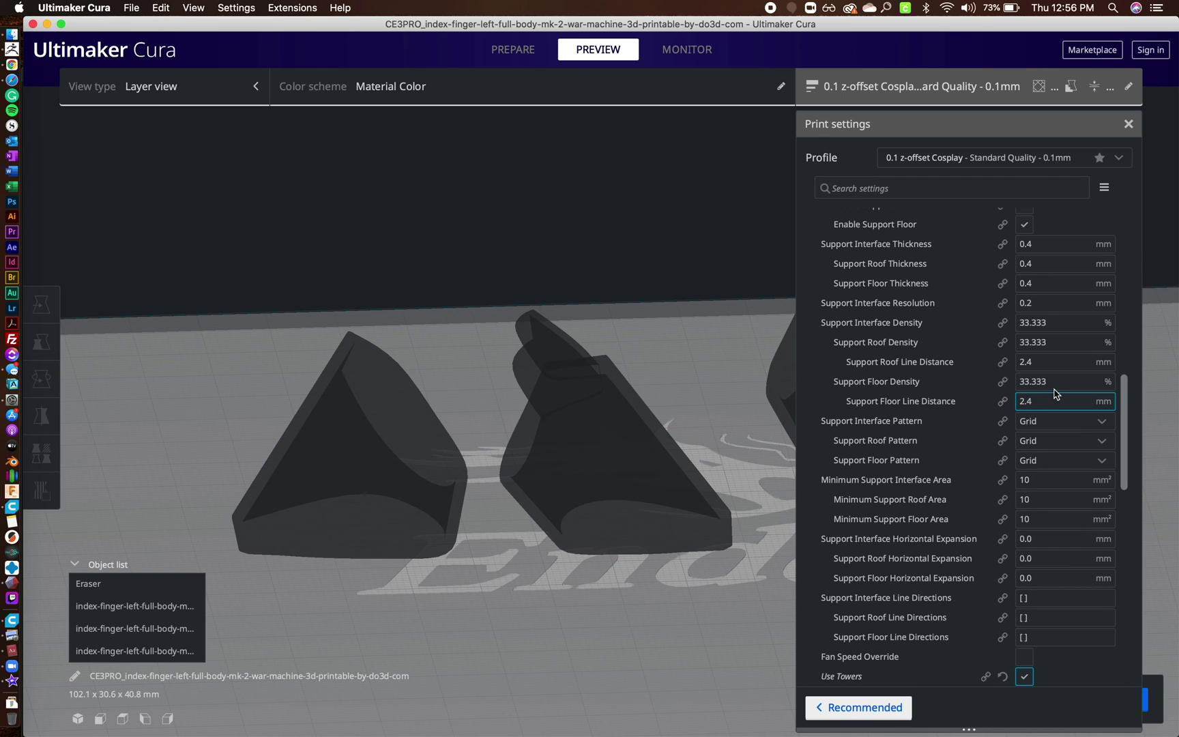
scroll(1056, 382, "up", 10)
scroll(1056, 382, "up", 5)
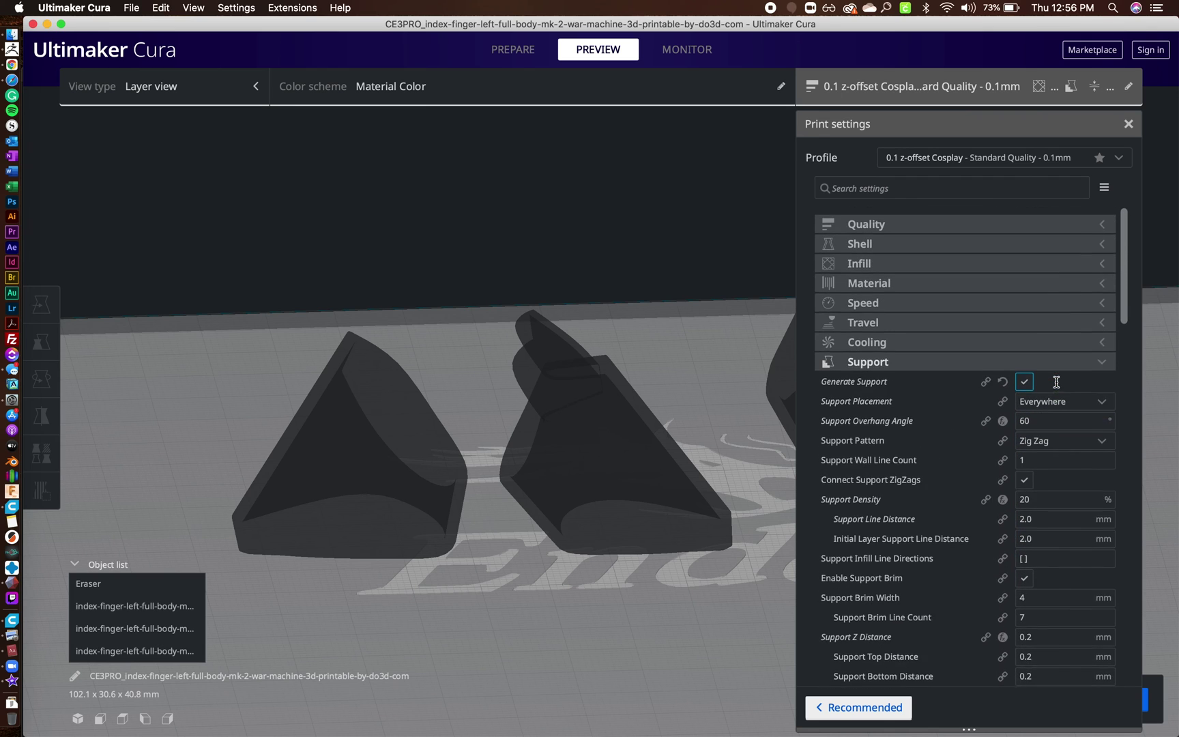
scroll(1056, 383, "down", 2)
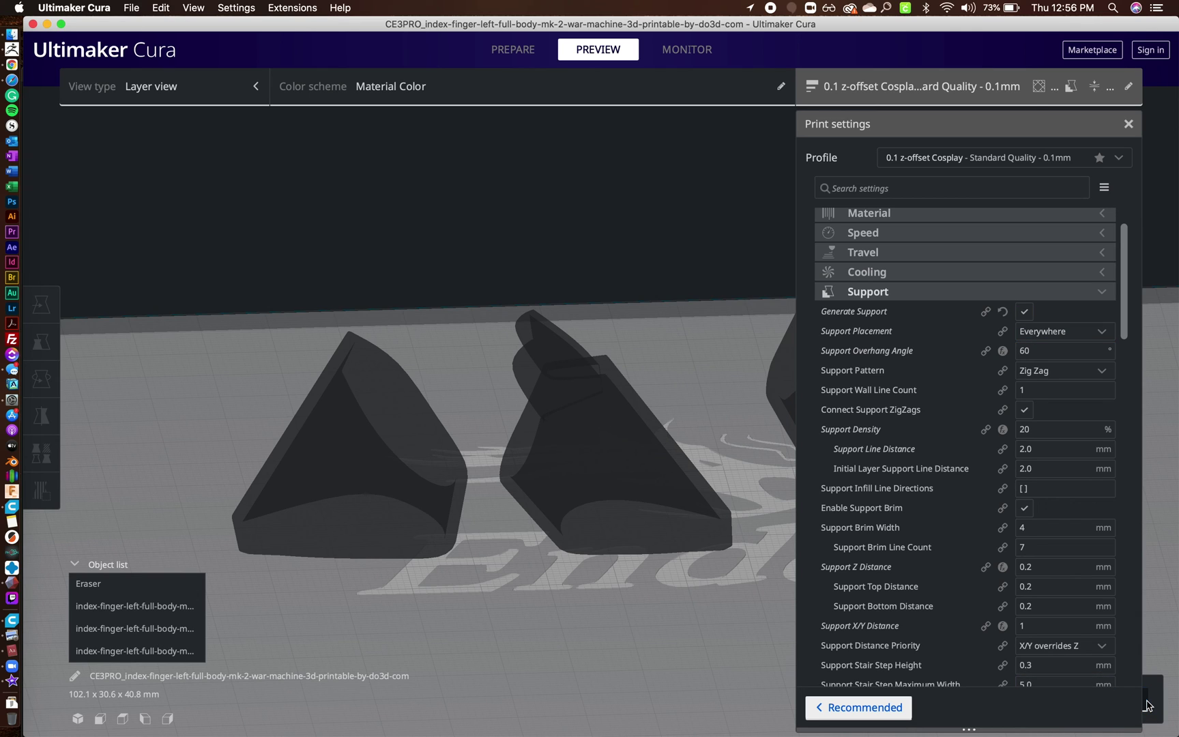
Collapse the Support settings group, close the print settings and reslice the finger pieces with generated support.
left_click(1100, 293)
scroll(1057, 334, "down", 10)
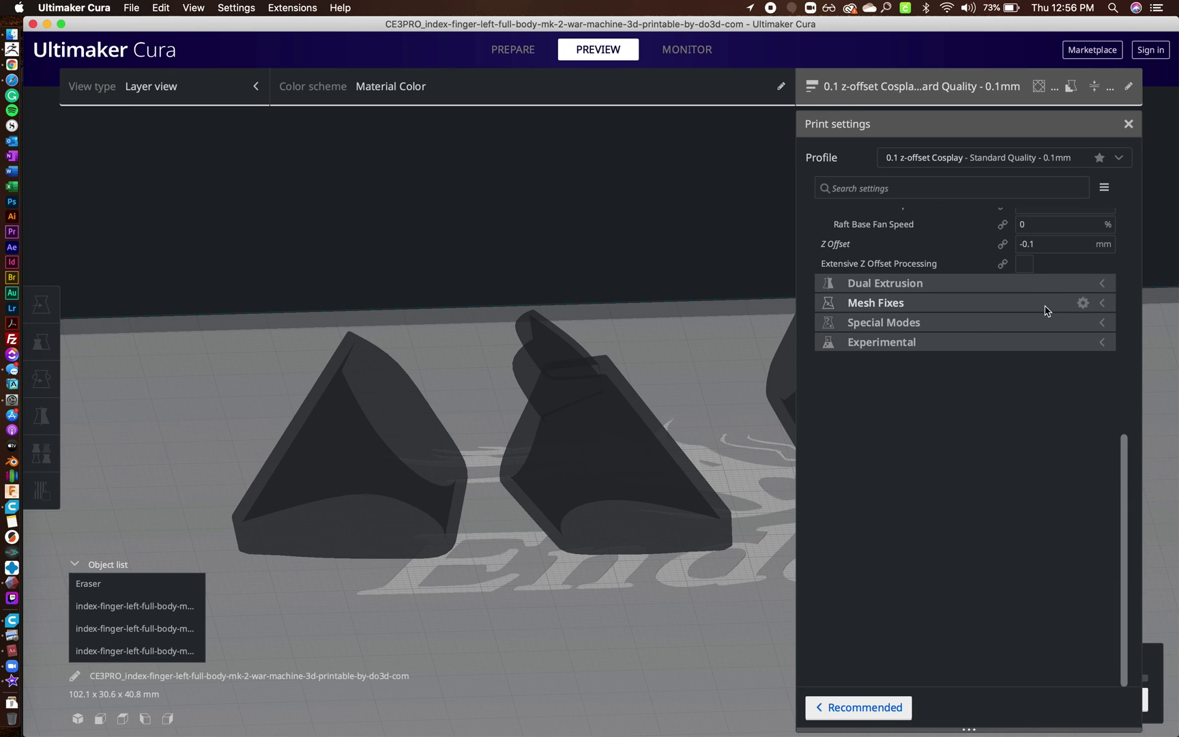
scroll(1061, 424, "up", 5)
scroll(1062, 423, "up", 5)
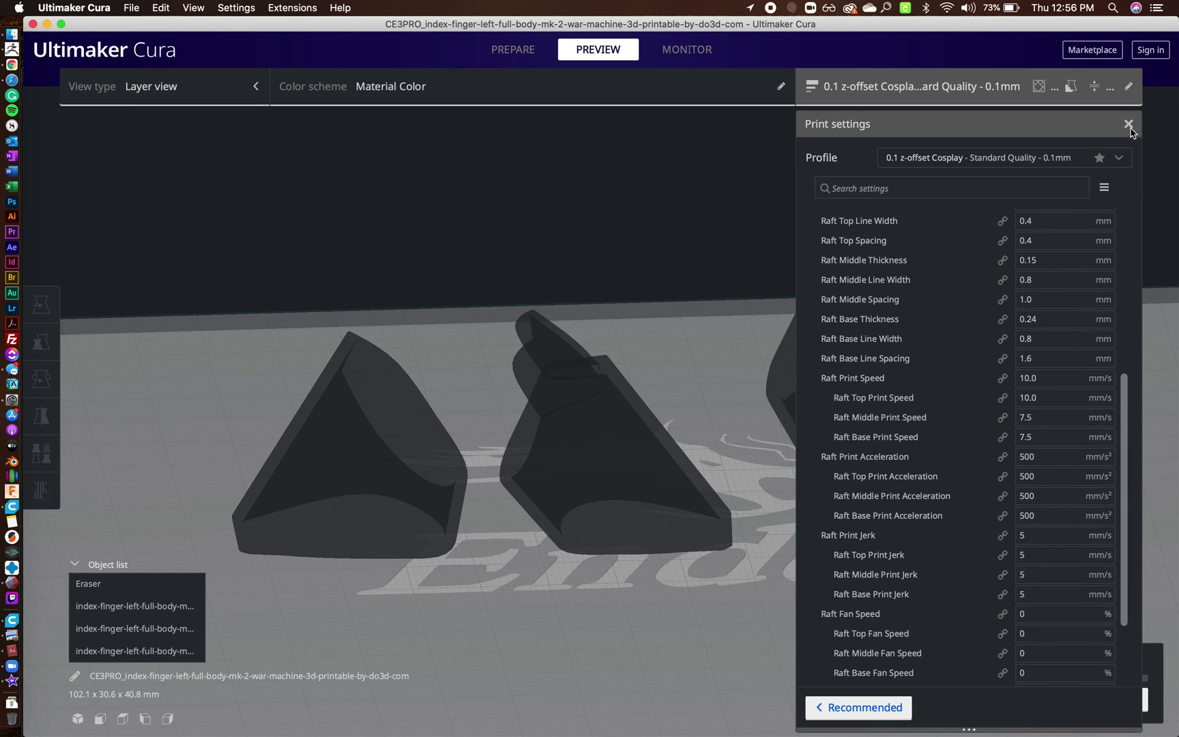
left_click(1129, 124)
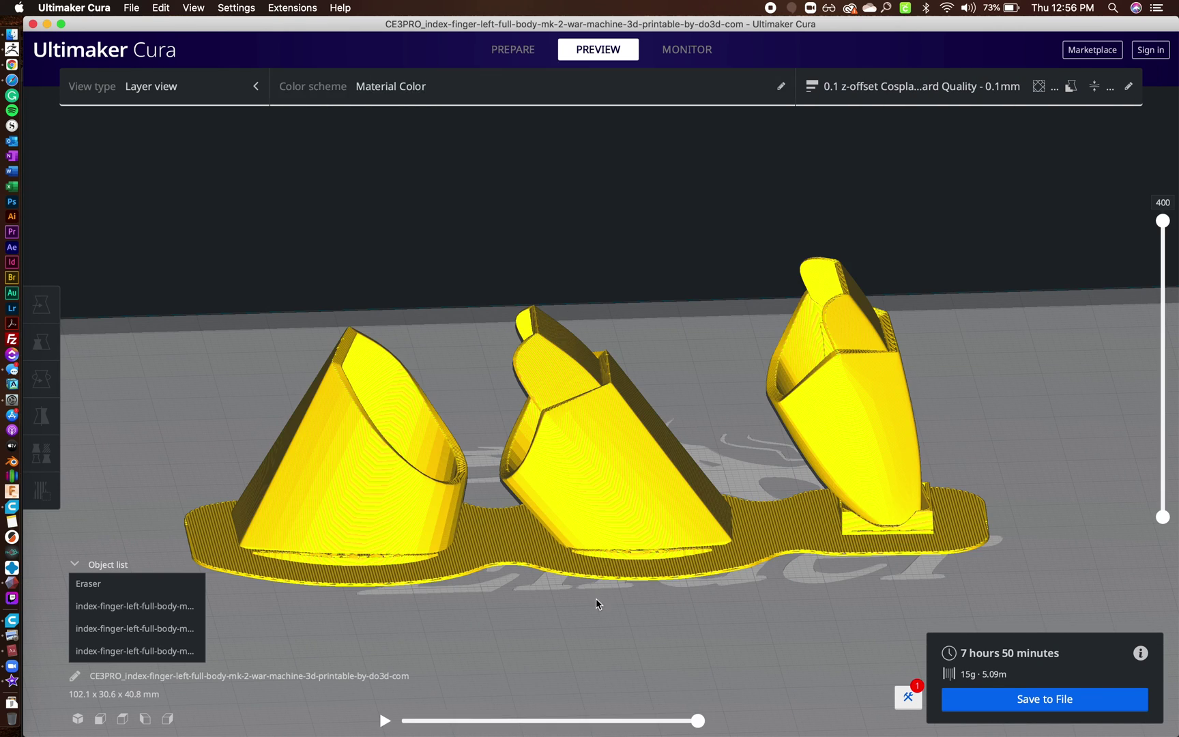
Examine the sliced finger pieces, their supports and the raft from the sides, from above and from the front.
mouse_move(489, 631)
right_mouse_down()
mouse_move(495, 593)
mouse_move(477, 621)
right_mouse_up()
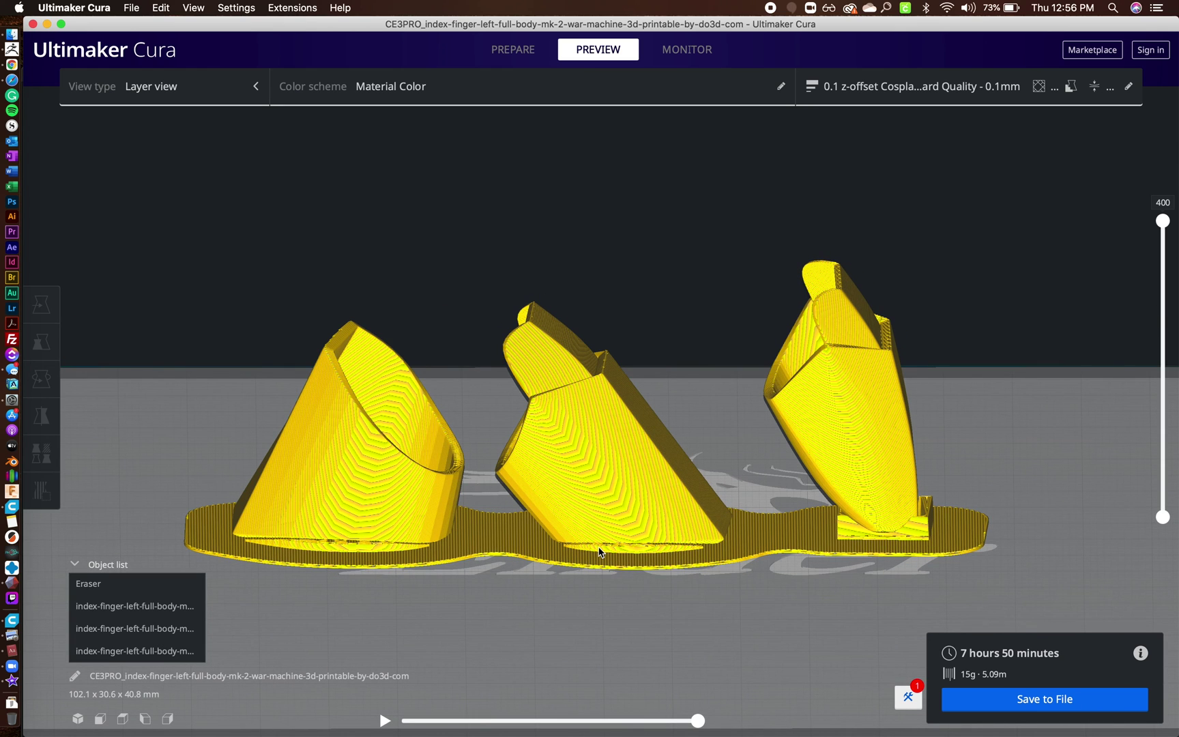
right_click_drag(778, 592, 947, 593)
right_click_drag(694, 603, 816, 626)
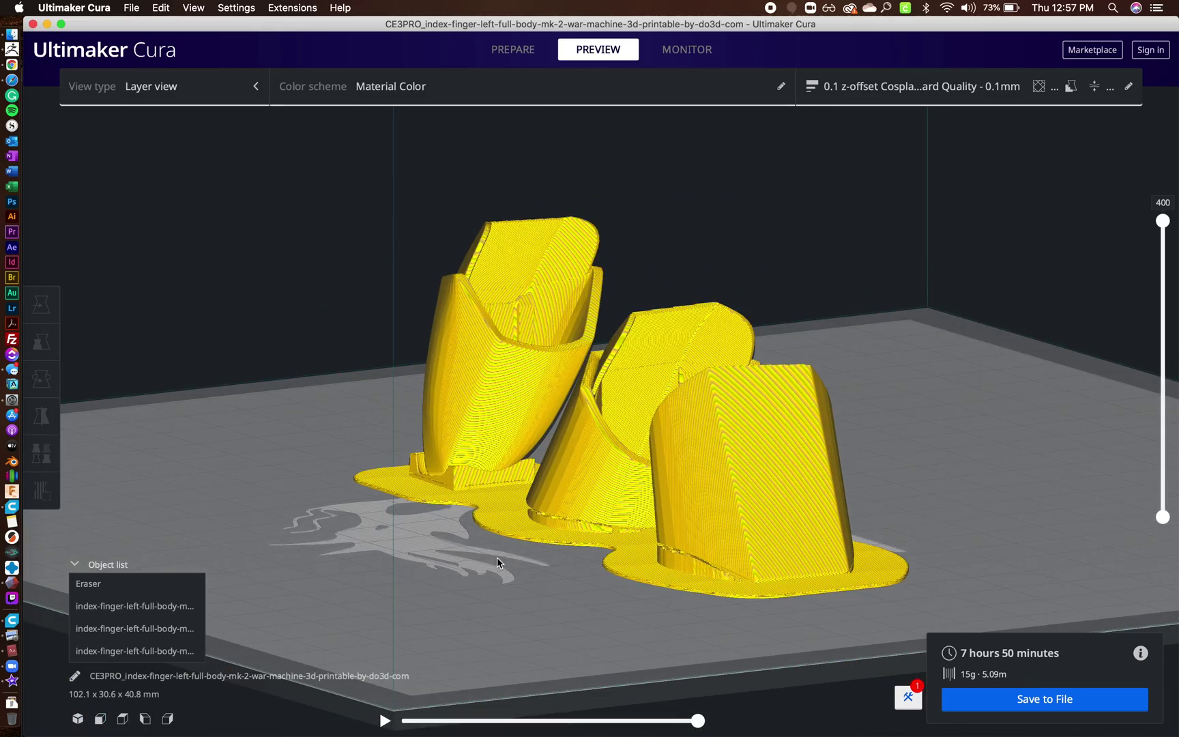
right_click_drag(501, 561, 604, 600)
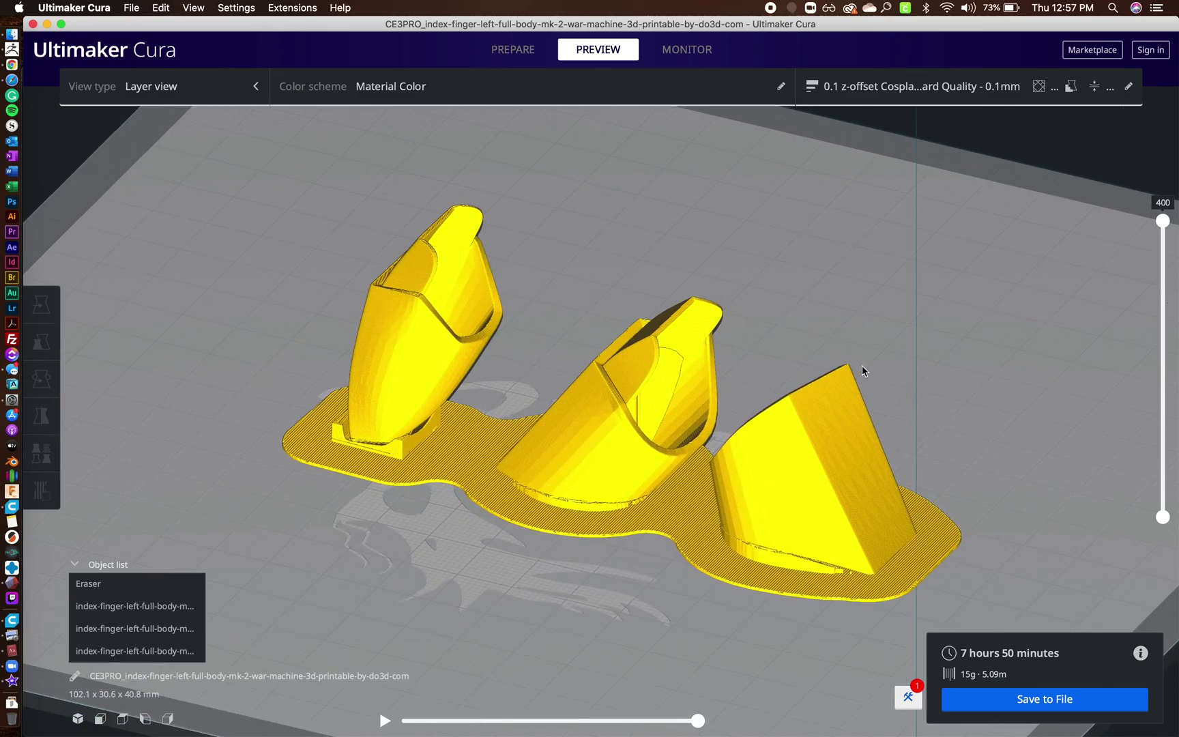
right_click_drag(976, 250, 777, 274)
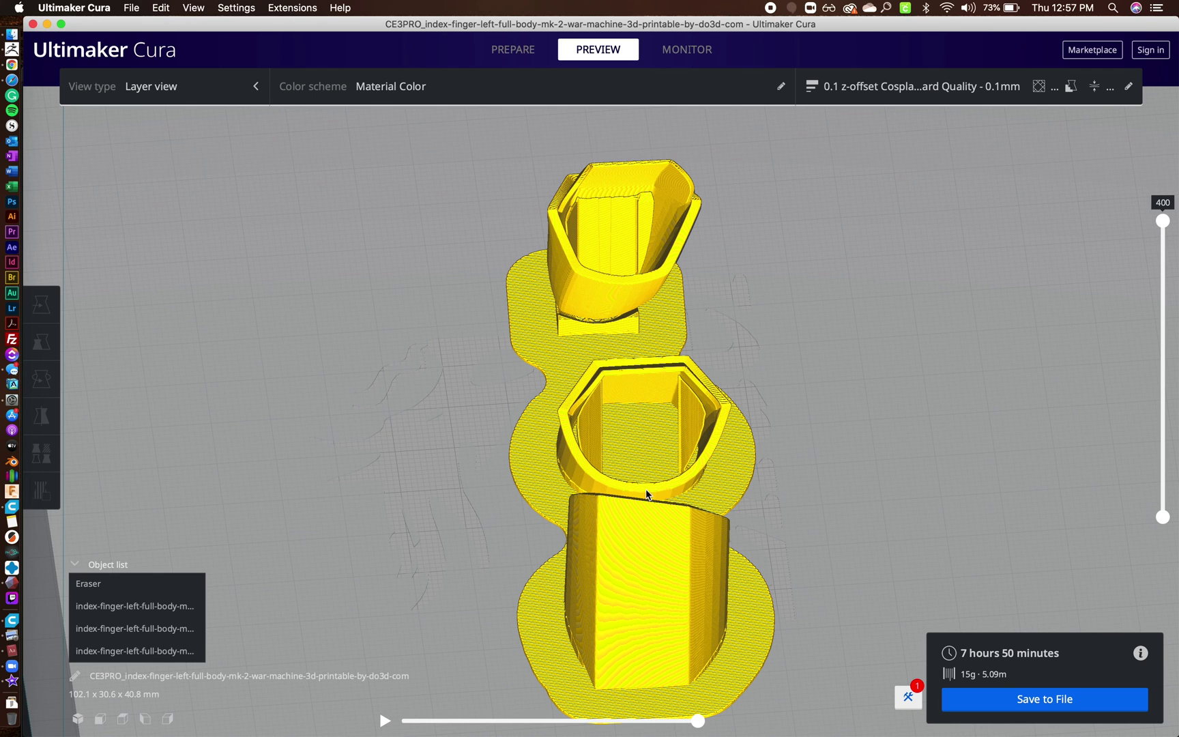
right_click_drag(797, 470, 673, 554)
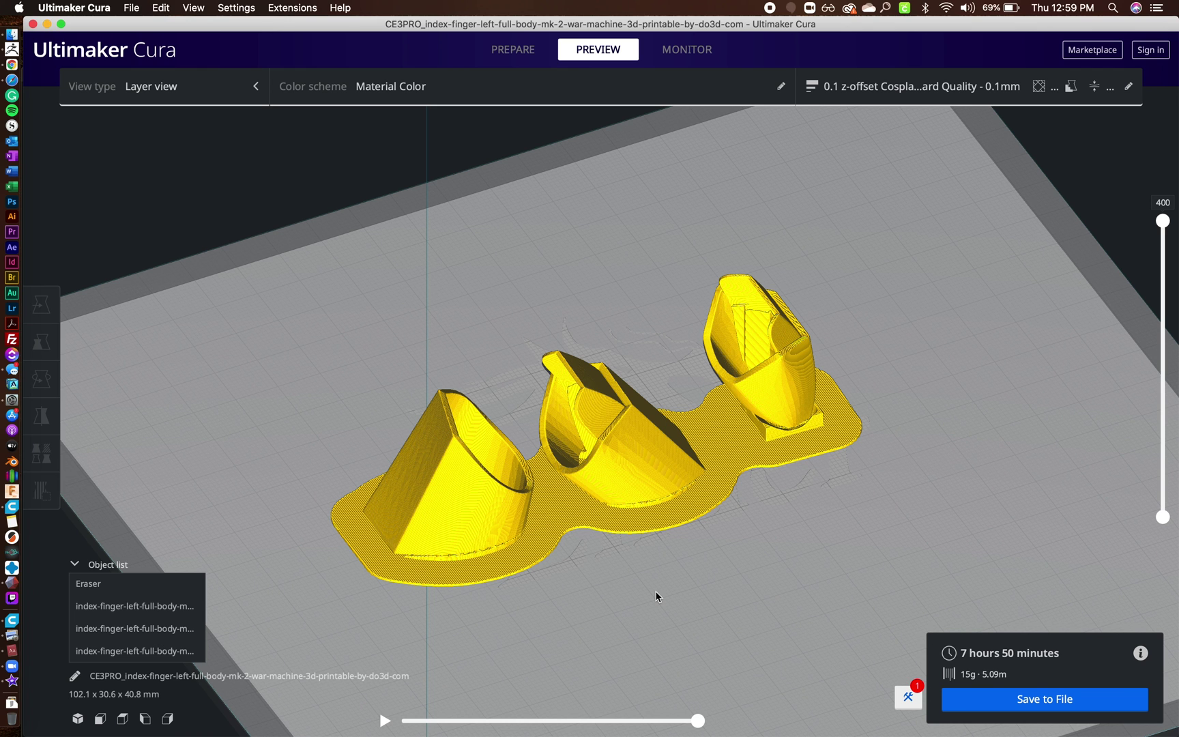
right_click_drag(700, 632, 574, 613)
right_click_drag(737, 650, 797, 661)
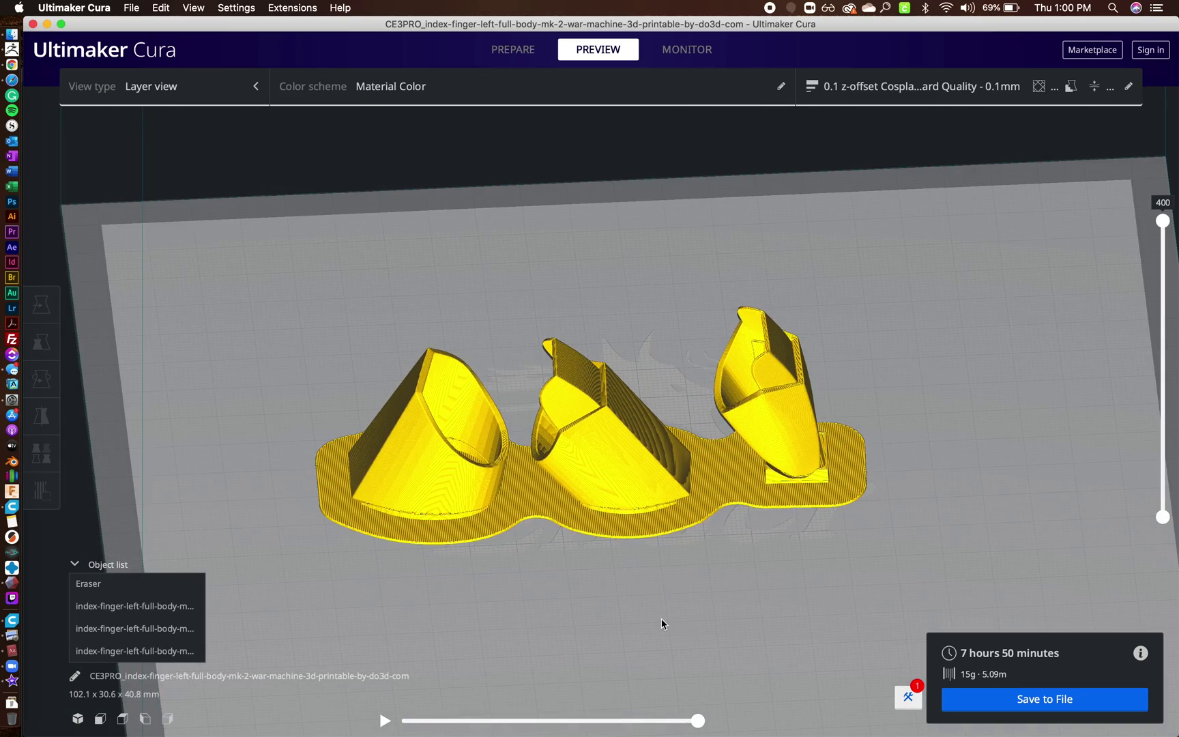
scroll(662, 618, "up", 3)
mouse_move(659, 664)
right_mouse_down()
mouse_move(719, 657)
mouse_move(654, 658)
right_mouse_up()
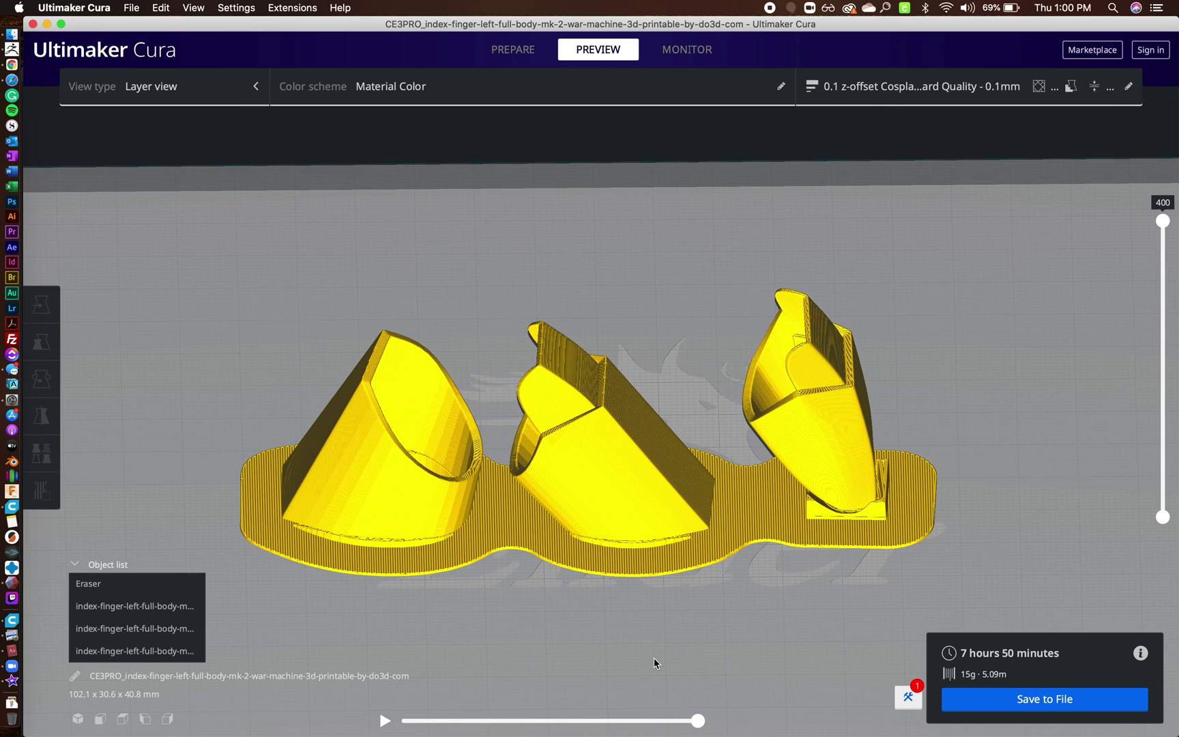